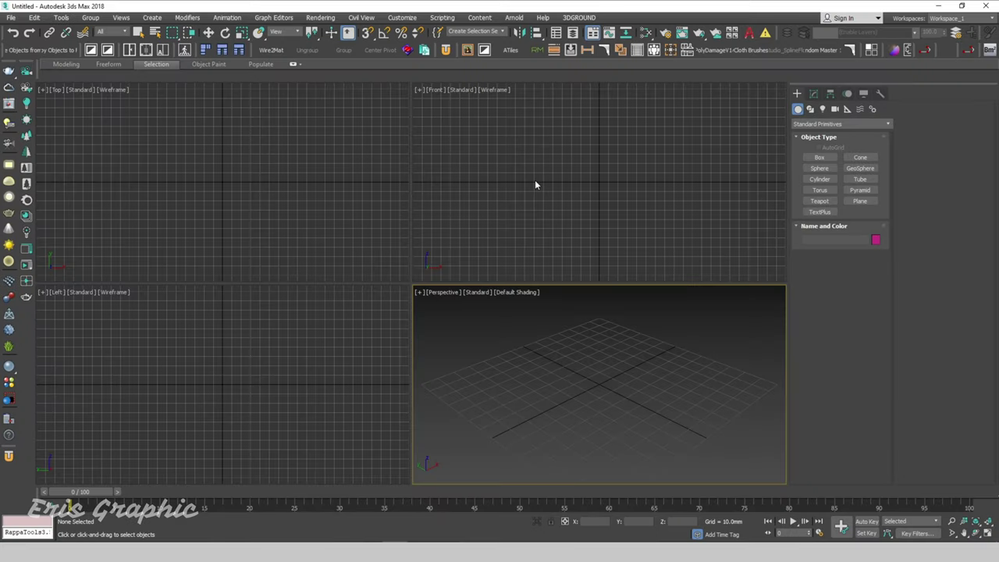
Make the Front view active and maximize it with Alt+W to fill the workspace.
left_click(534, 179)
key("alt+w")
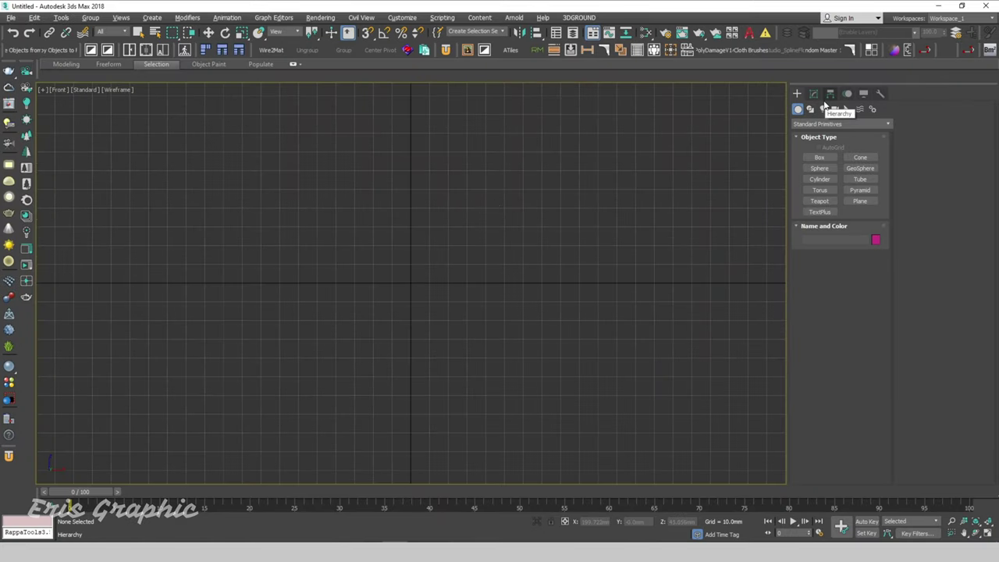
Draw a tube primitive in the Front view and hide the viewport grid.
left_click(866, 179)
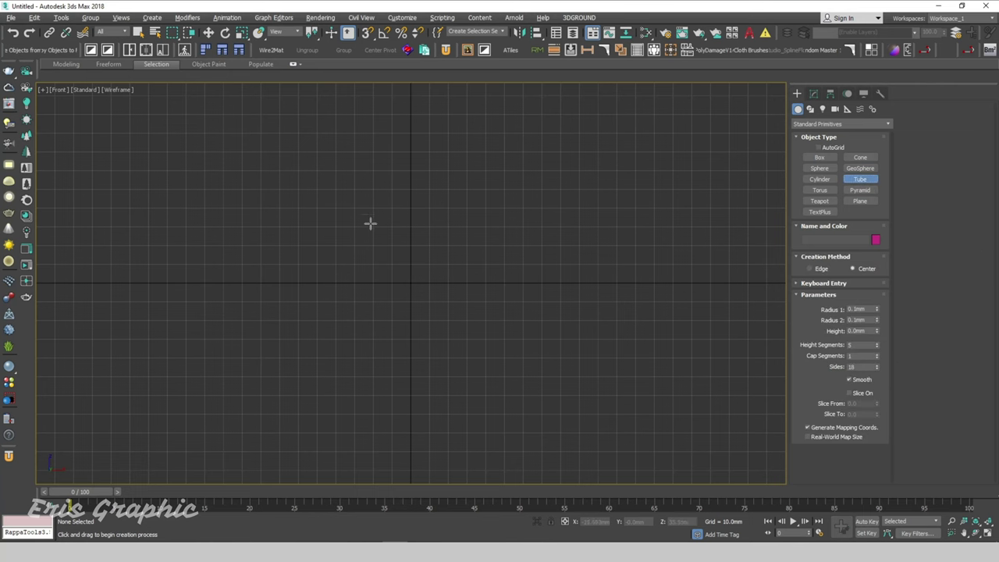
left_click_drag(351, 223, 502, 345)
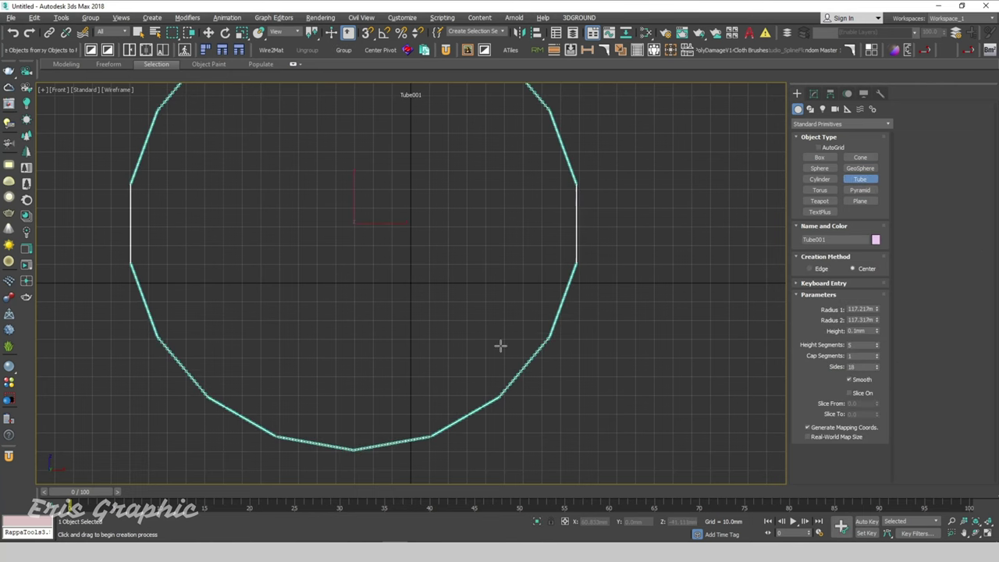
left_click(468, 277)
scroll(468, 277, "down", 3)
right_click(499, 185)
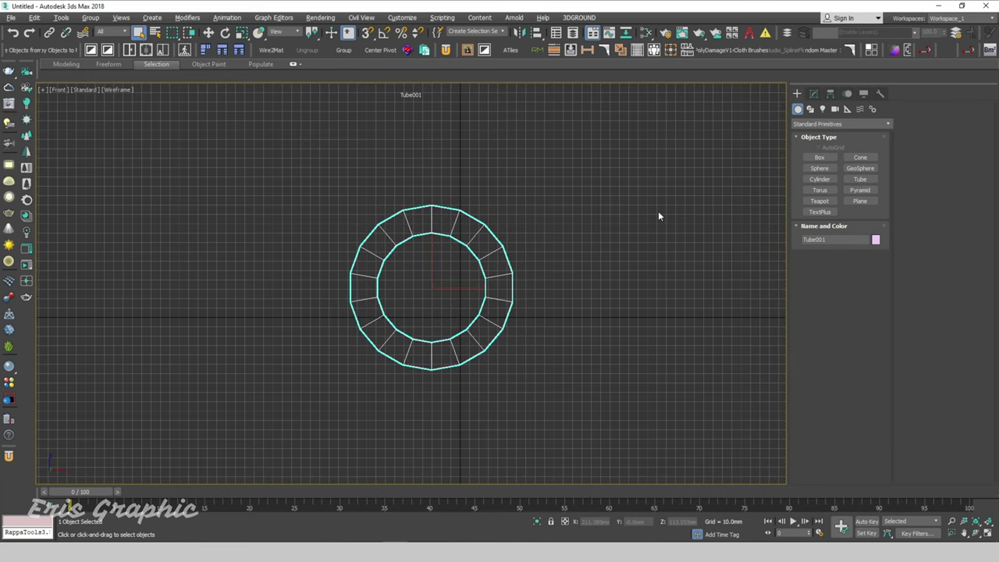
key("g")
Set the tube's outer radius to 60 mm, inner radius 40 mm and height 14 mm.
left_click(813, 93)
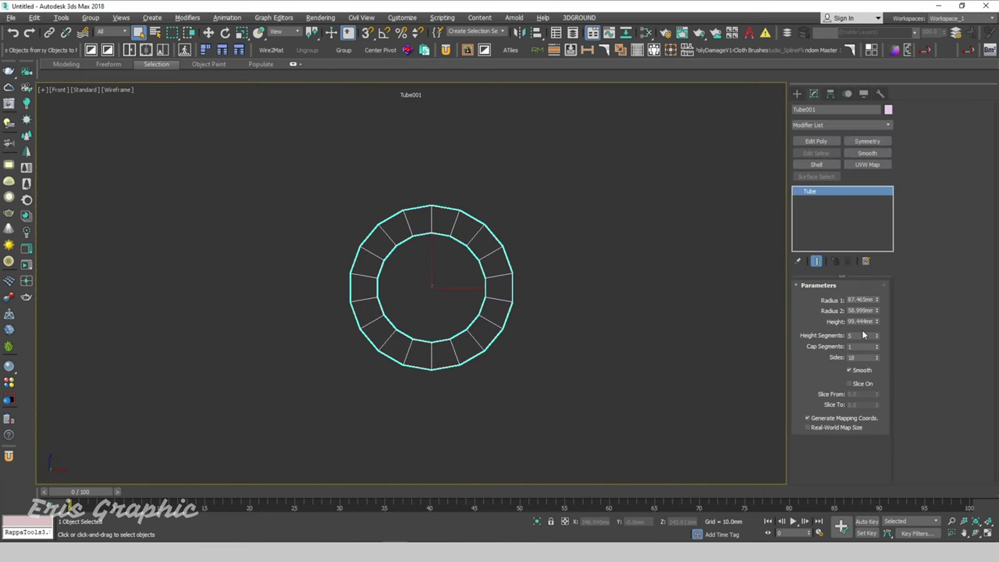
double_click(860, 300)
type("60")
key("Tab")
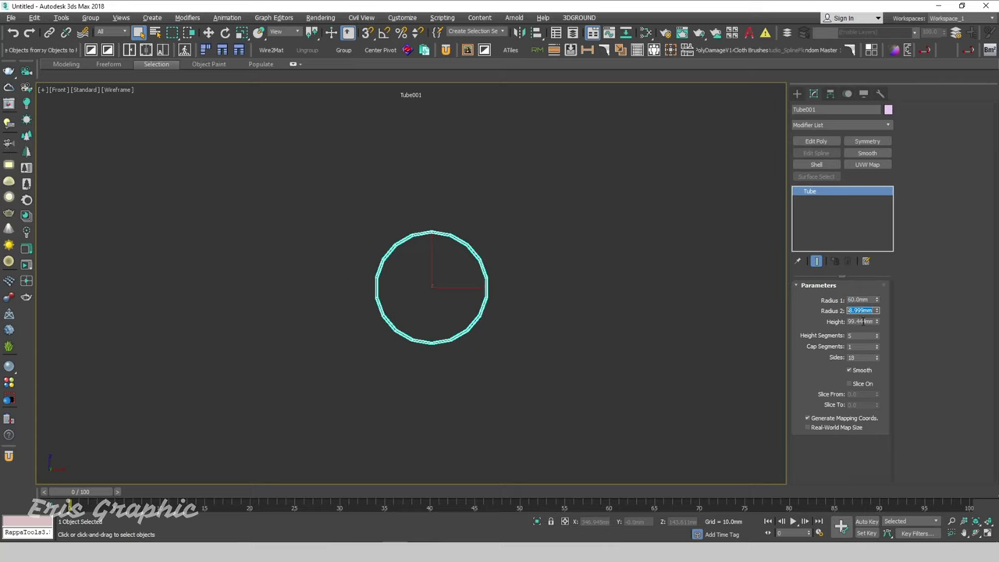
key("Tab")
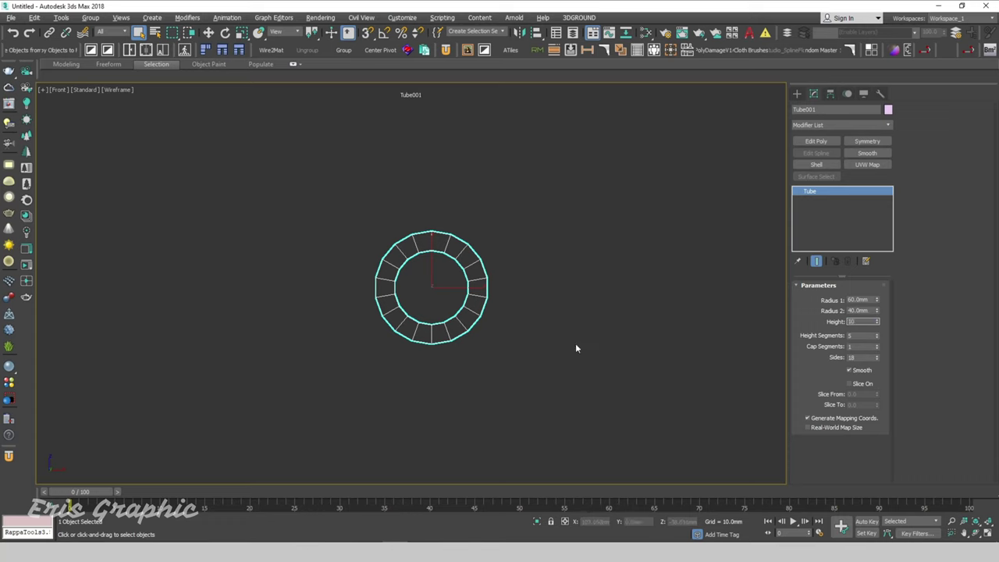
type("14")
left_click(458, 297)
Give the tube 6 sides to make it hexagonal, then view it in 3D with solid shading.
left_click(471, 263)
double_click(874, 357)
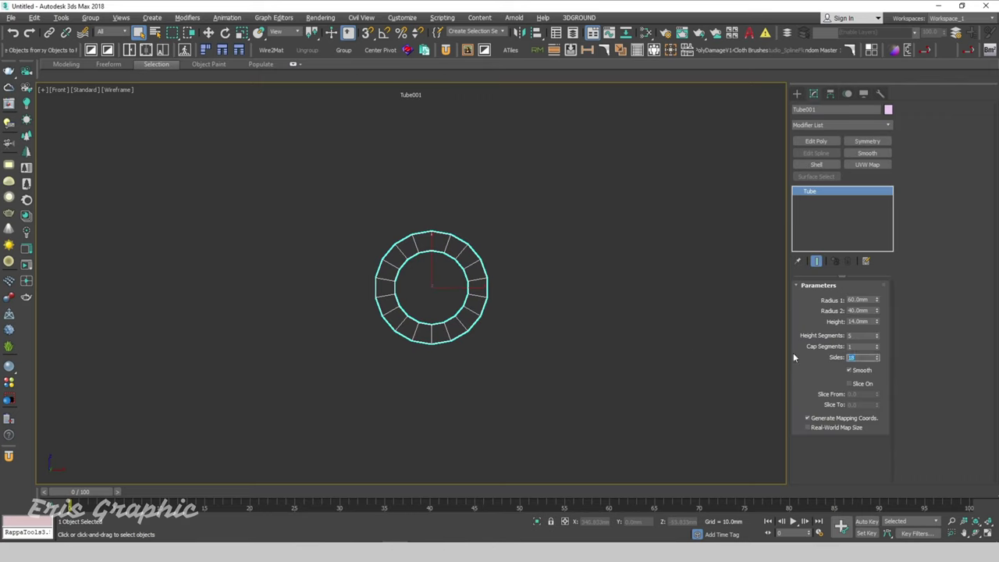
type("6")
left_click(864, 346)
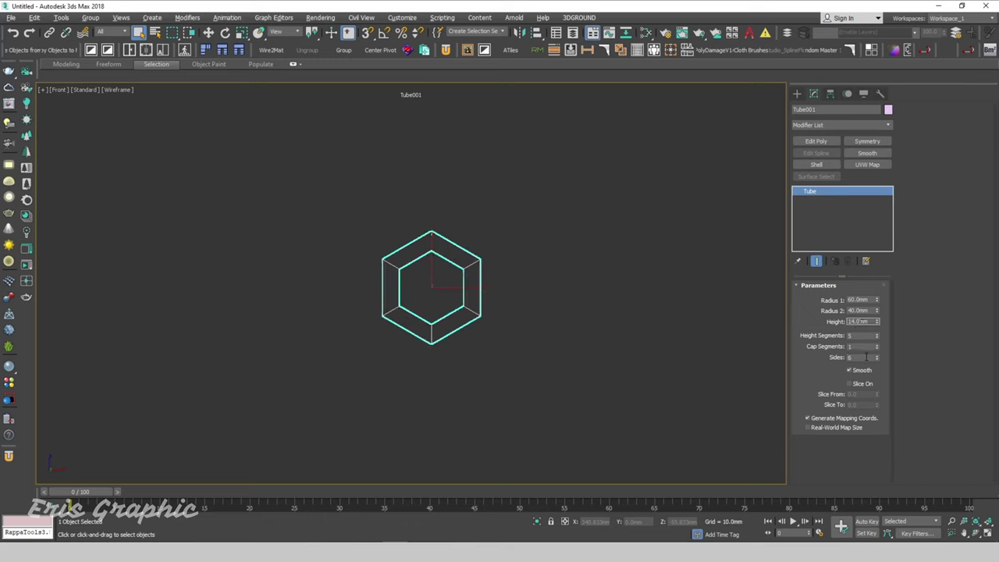
left_click(469, 272)
scroll(468, 273, "up", 3)
left_click(462, 256)
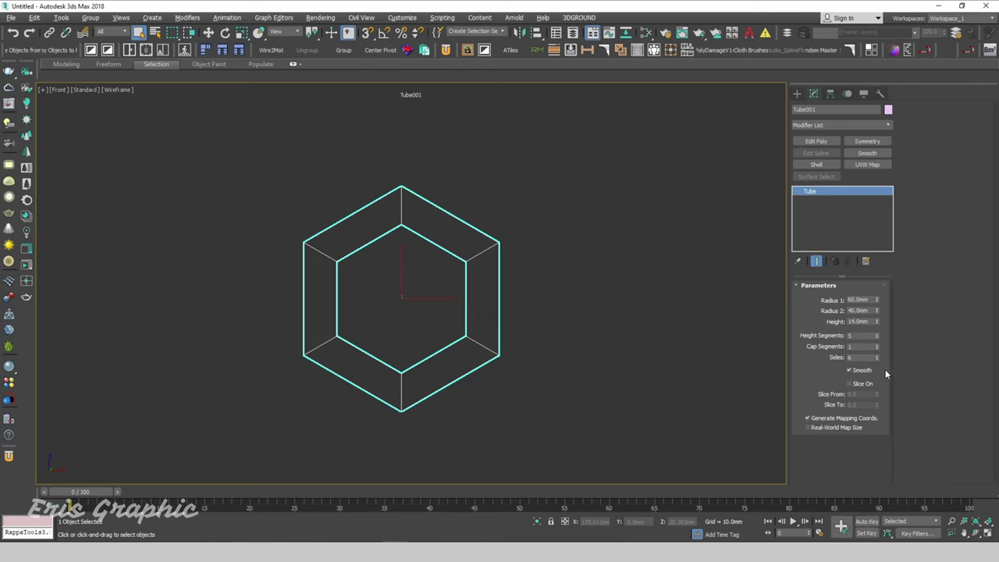
left_click(533, 278)
mouse_move(532, 278)
middle_mouse_down("alt")
mouse_move(609, 318)
mouse_move(580, 310)
mouse_move(563, 203)
middle_mouse_up("alt")
key("F3")
Show edged faces on the tube and set its inner radius to 45 mm.
left_click(547, 218)
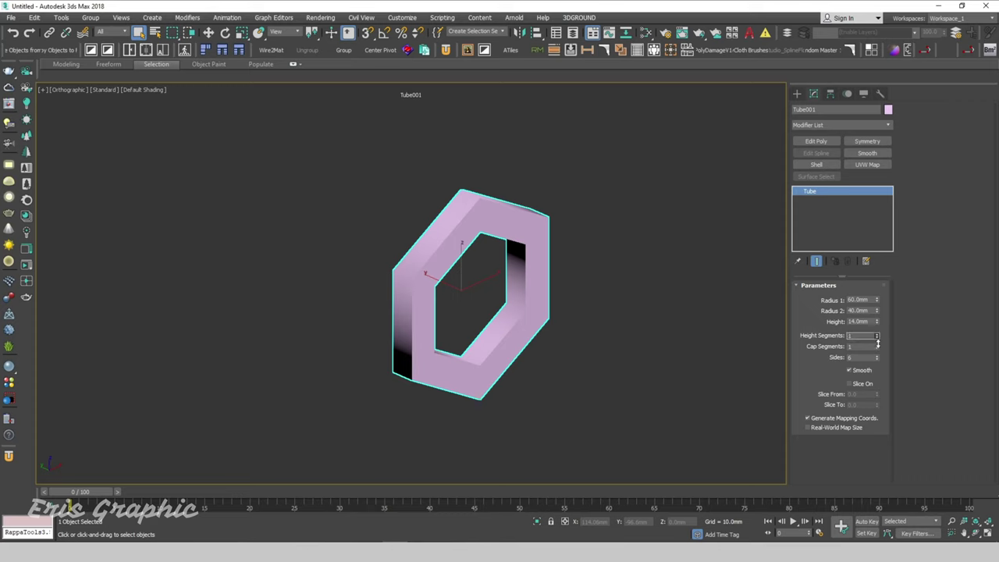
key("F4")
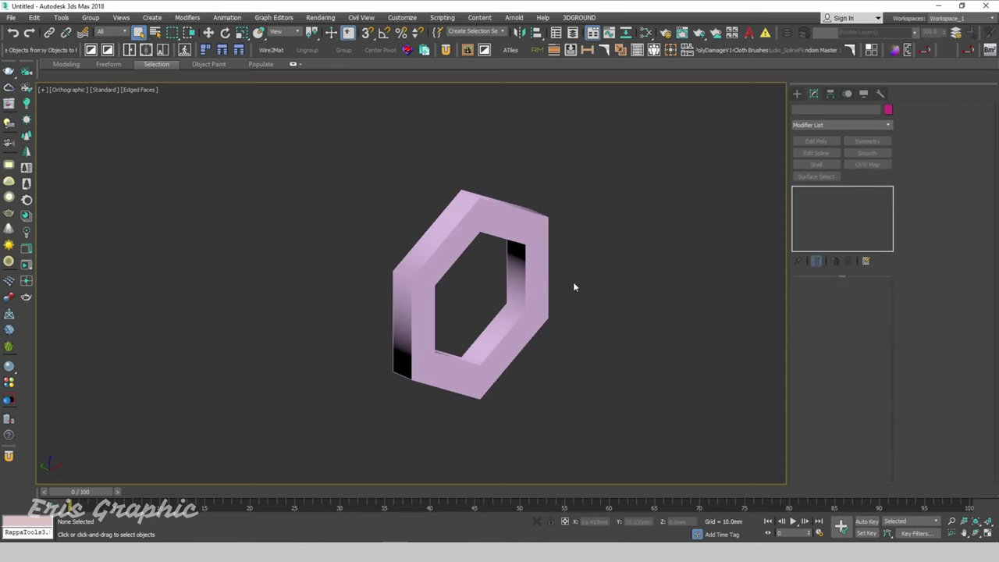
mouse_move(553, 330)
middle_mouse_down("alt")
mouse_move(581, 203)
mouse_move(560, 285)
mouse_move(557, 263)
middle_mouse_up("alt")
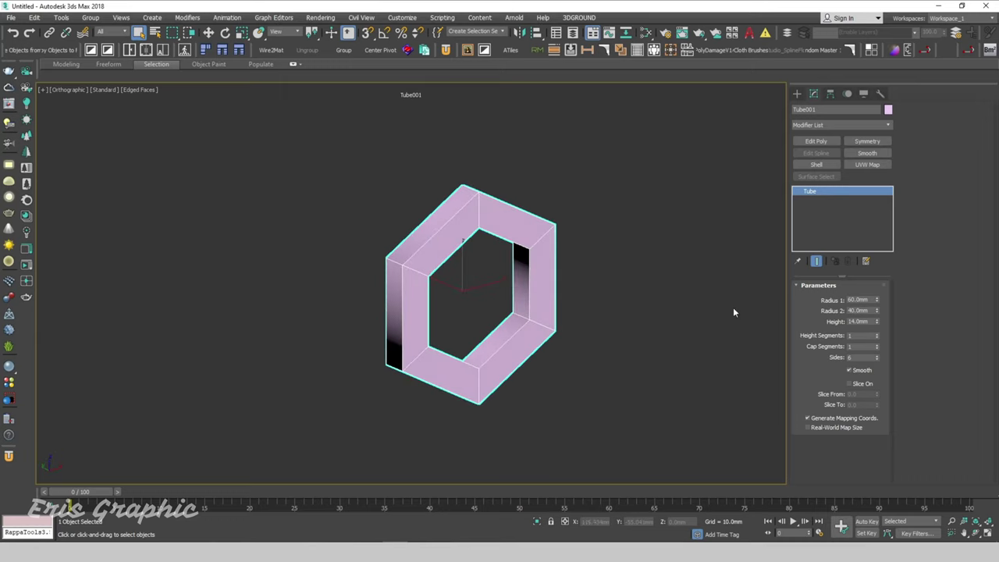
double_click(858, 310)
key("Return")
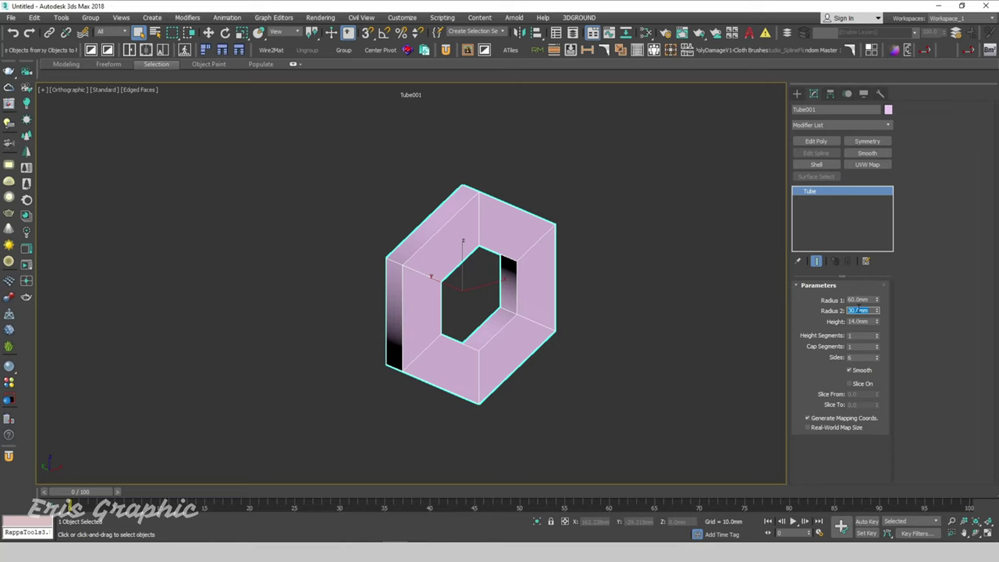
key("Return")
Return to a straight Front view with the hexagonal tube selected.
left_click_drag(617, 200, 401, 263)
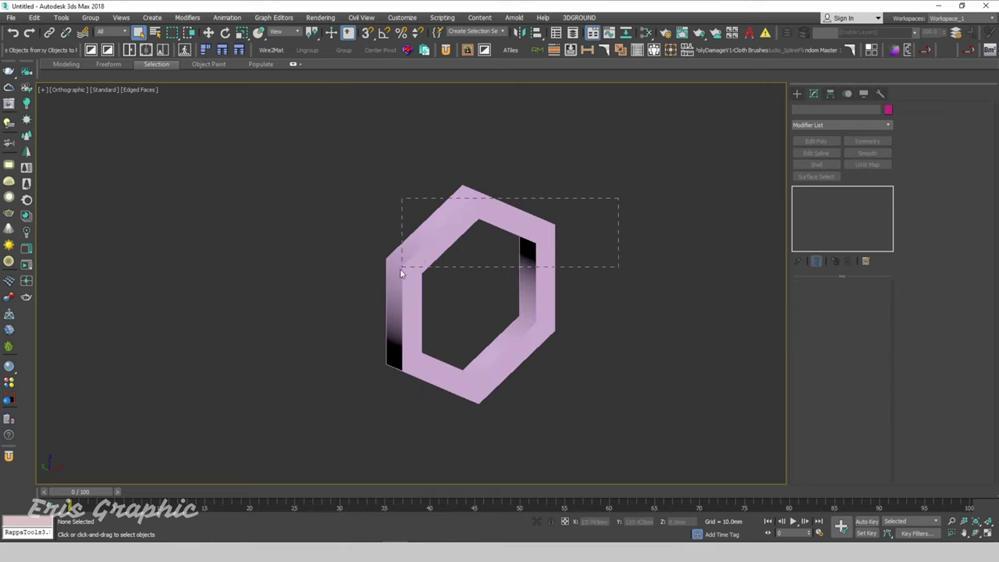
middle_click_drag(535, 283, 434, 285, "alt")
left_click(527, 273)
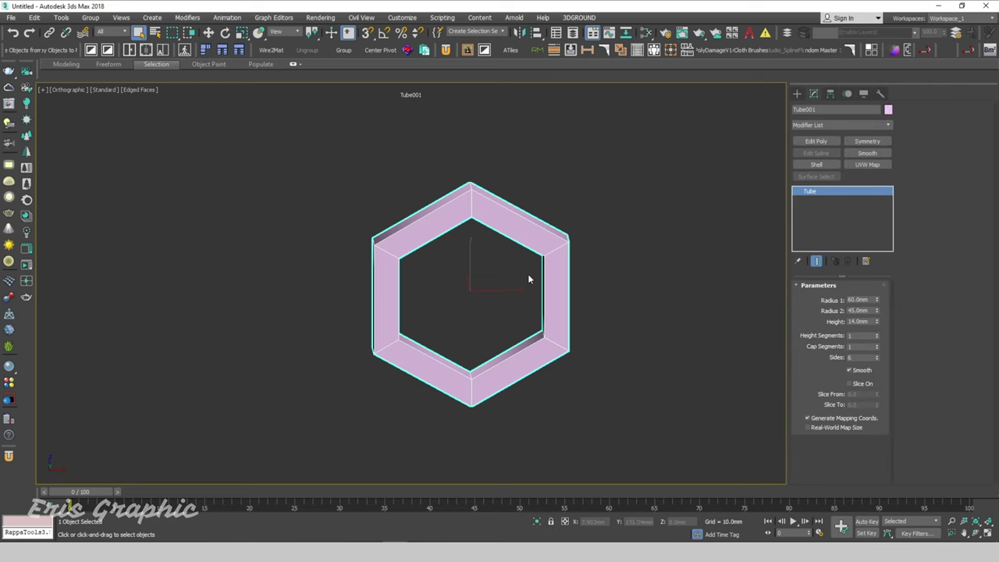
key("f")
Rotate the hexagon 90° with angle snap so a flat side faces up.
key("e")
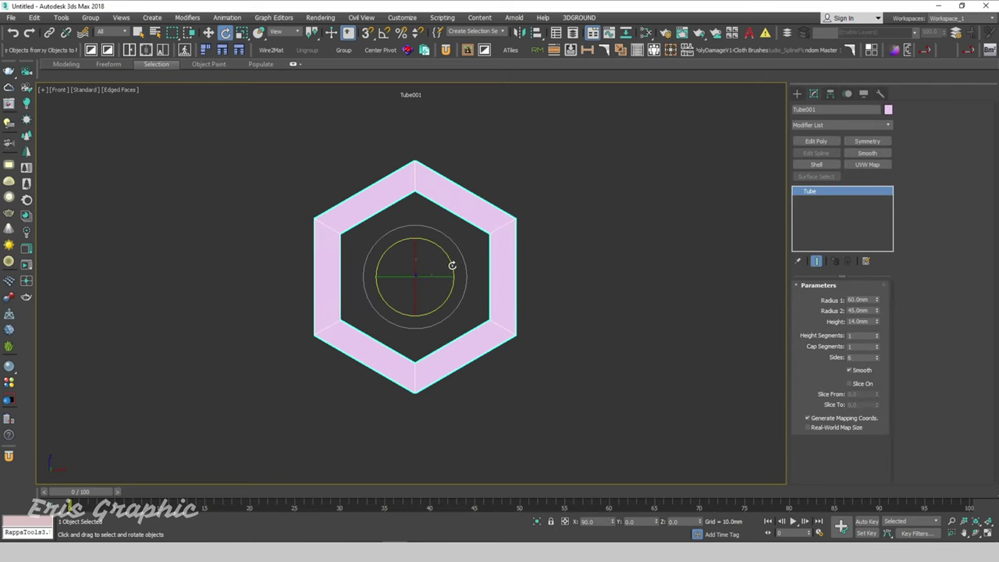
left_click(441, 117)
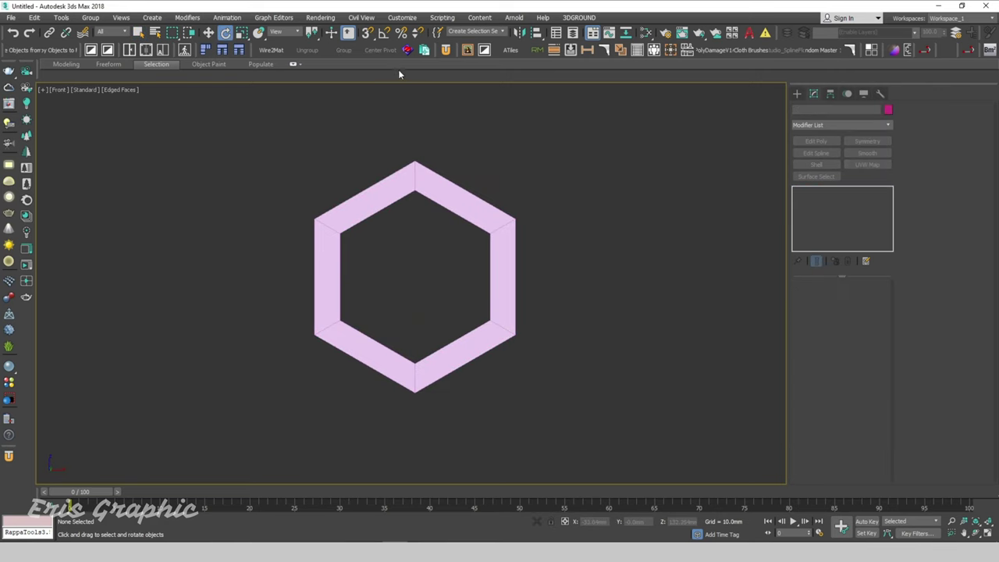
left_click(384, 32)
left_click_drag(568, 164, 341, 262)
left_click_drag(449, 257, 446, 202)
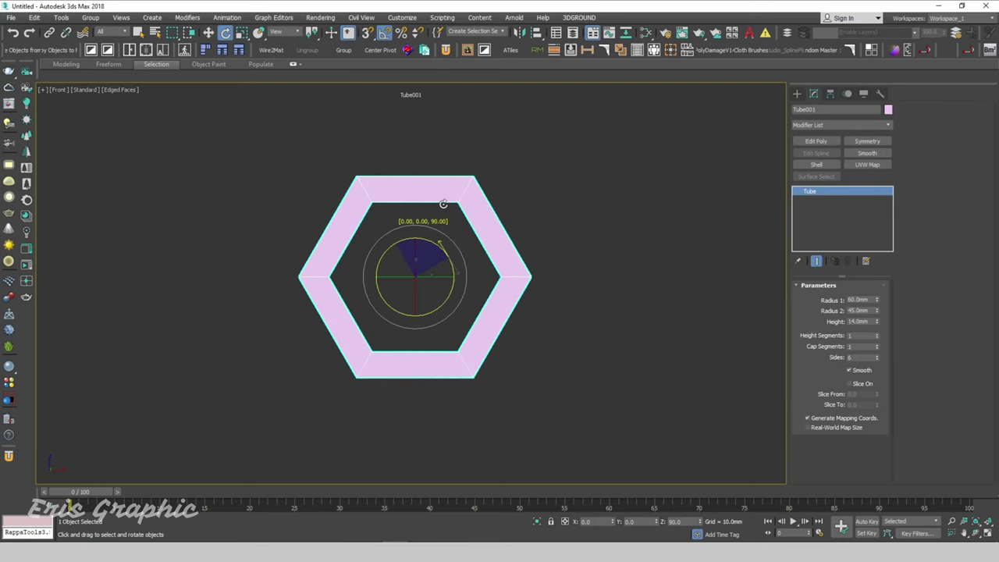
left_click_drag(570, 166, 404, 268)
scroll(468, 242, "down", 5)
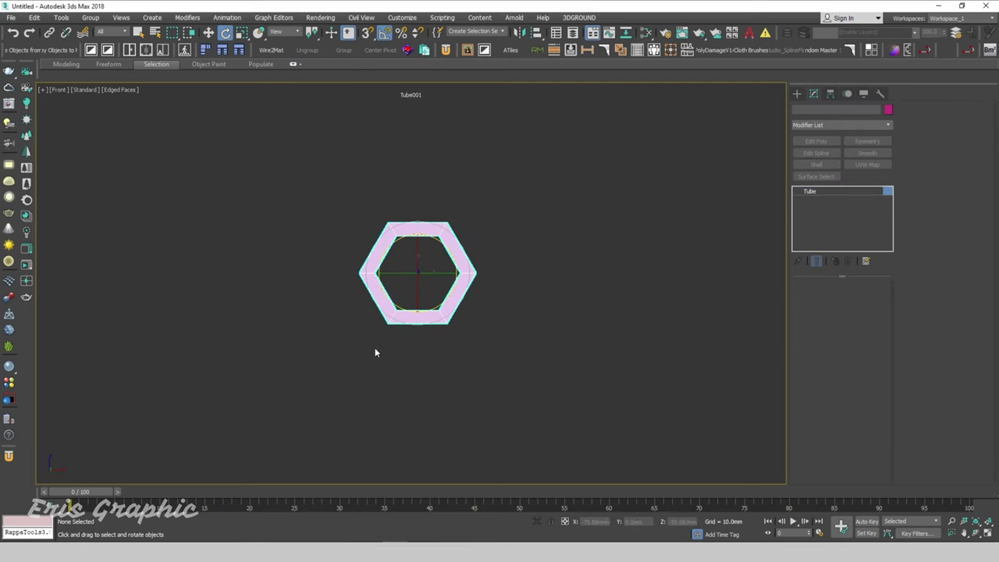
middle_click_drag(521, 238, 461, 289)
With vertex snap on, Shift-copy the tube upward twice to stack three hexagons.
left_click(208, 32)
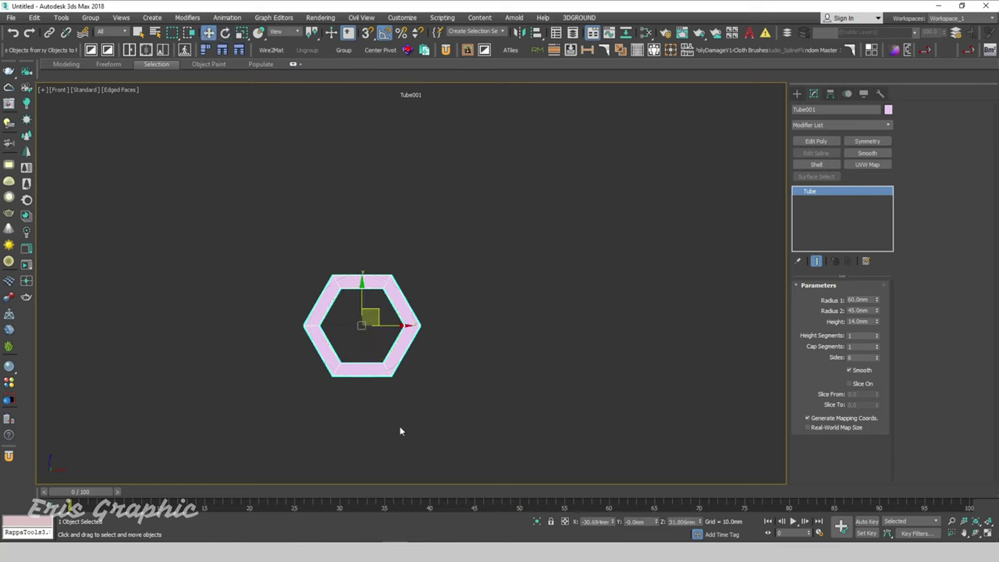
left_click_drag(376, 297, 361, 225)
right_click(361, 225)
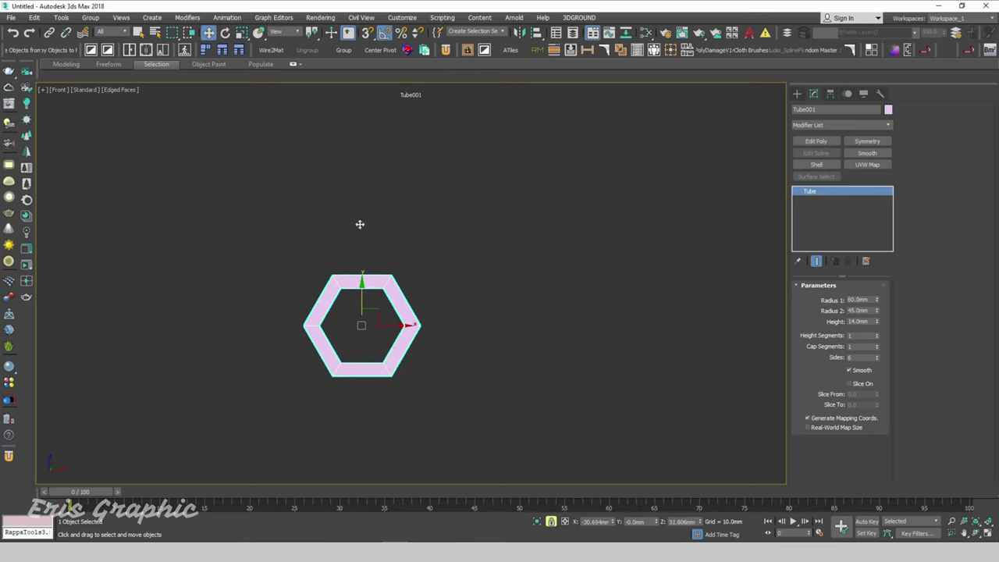
key("s")
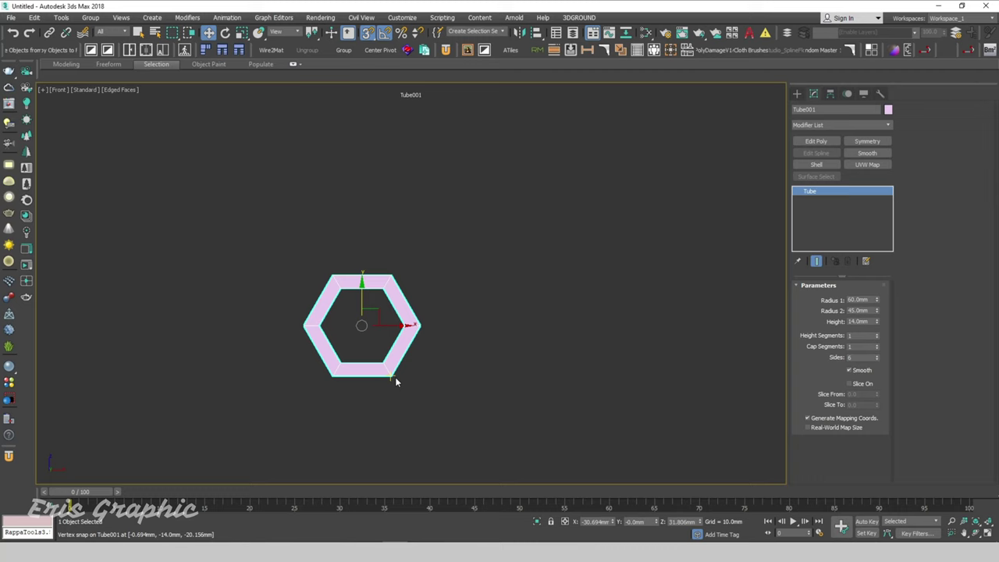
left_click_drag(391, 376, 395, 275, "shift")
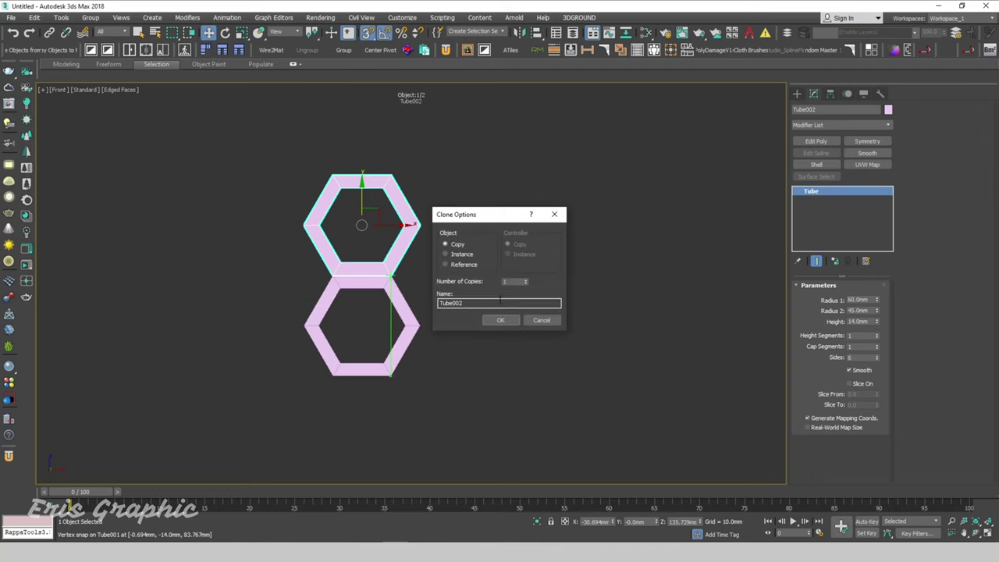
left_click(525, 280)
left_click(500, 320)
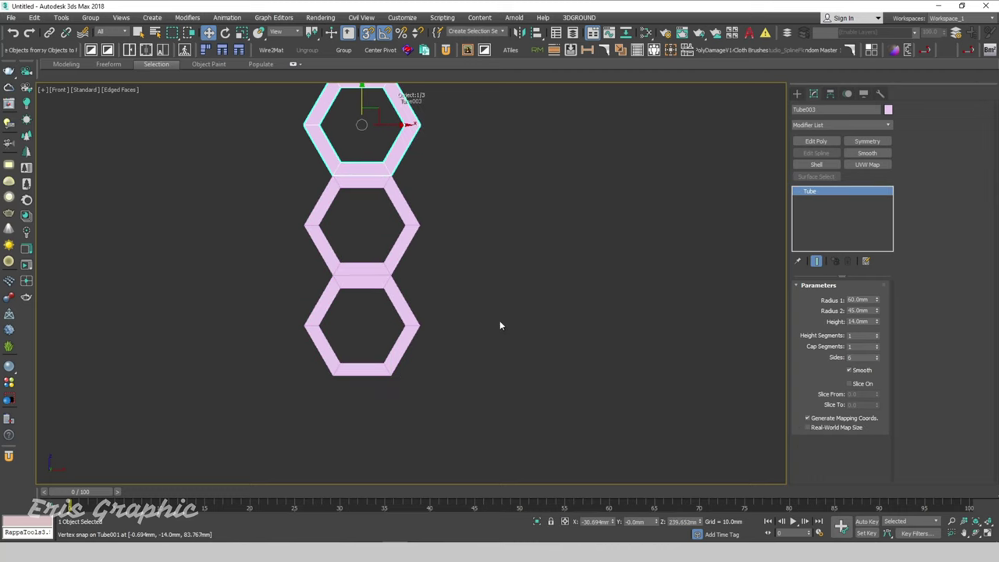
Select the three-tube column and snap-copy it alongside the original.
scroll(480, 270, "down", 3)
left_click_drag(242, 226, 334, 395)
scroll(285, 304, "up", 2)
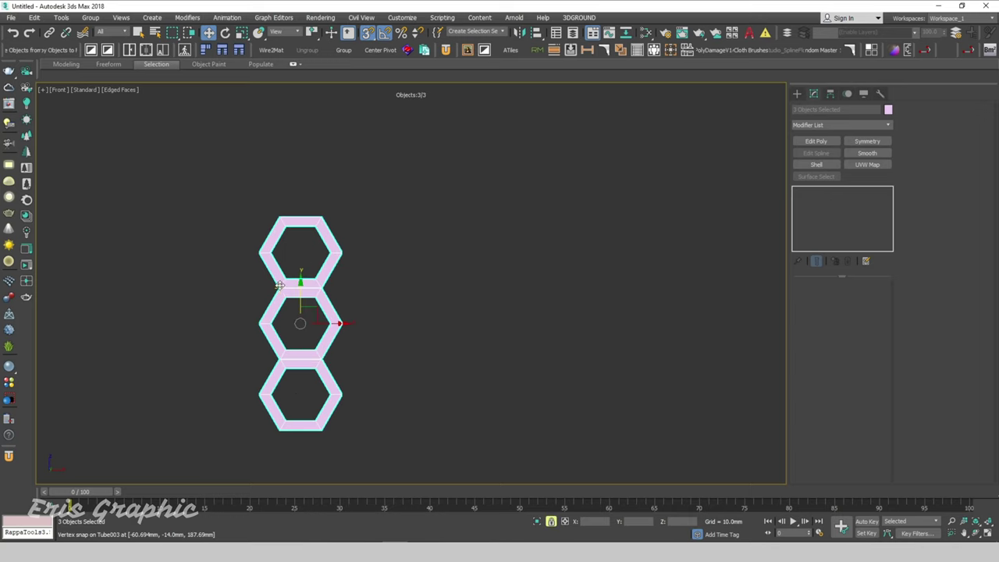
mouse_move(300, 323)
left_mouse_down()
mouse_move(352, 208)
mouse_move(297, 248)
mouse_move(390, 238)
mouse_move(376, 251)
left_mouse_up()
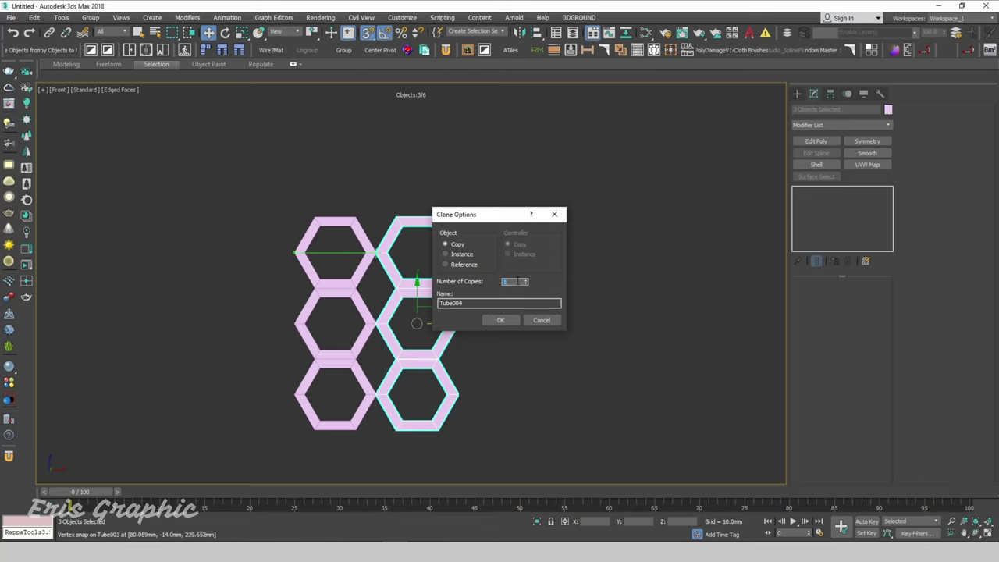
Make 20 copies of the column for a 21-column strip, then widen the Front viewport.
type("20")
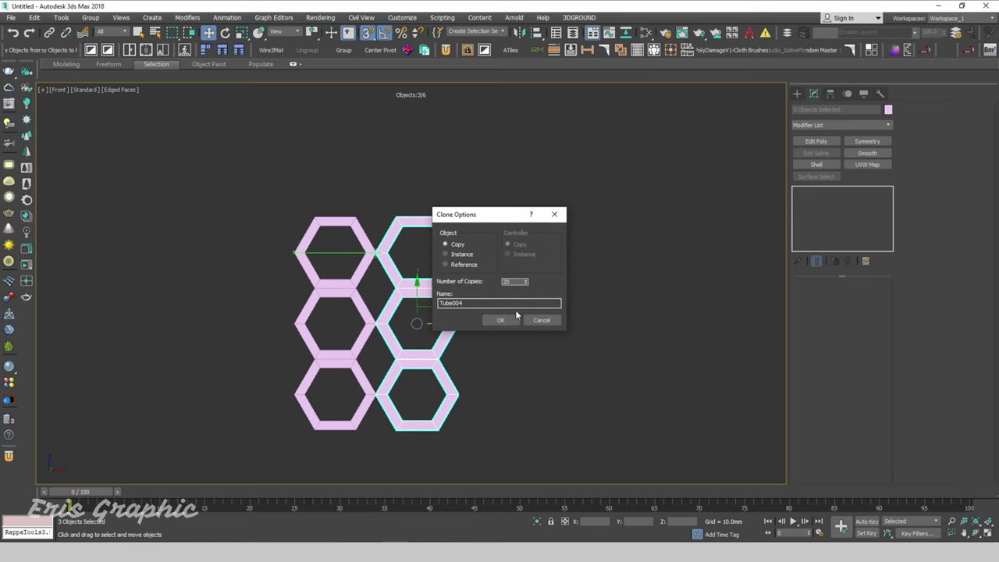
left_click(501, 320)
left_click(475, 221)
scroll(362, 196, "down", 3)
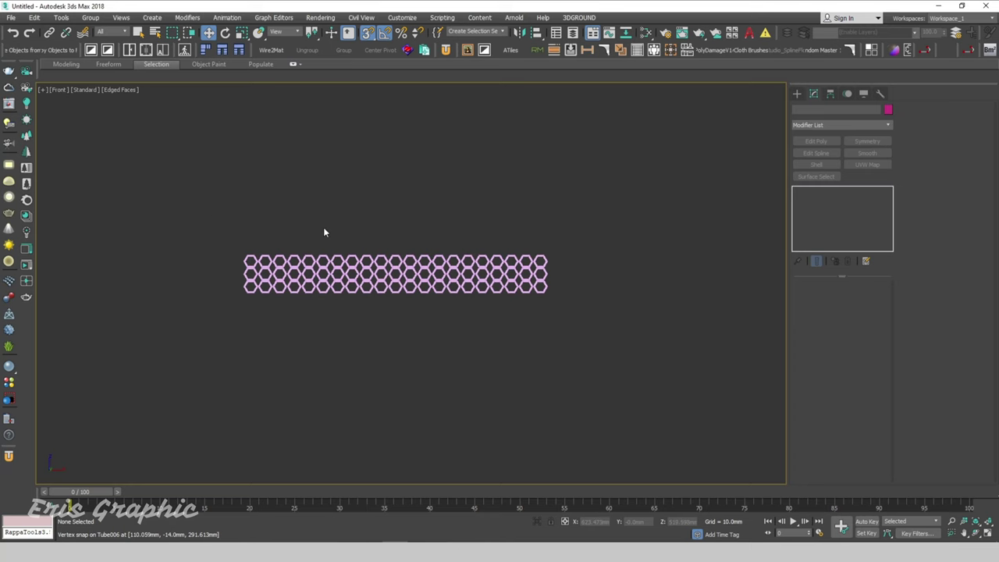
key("t")
key("f")
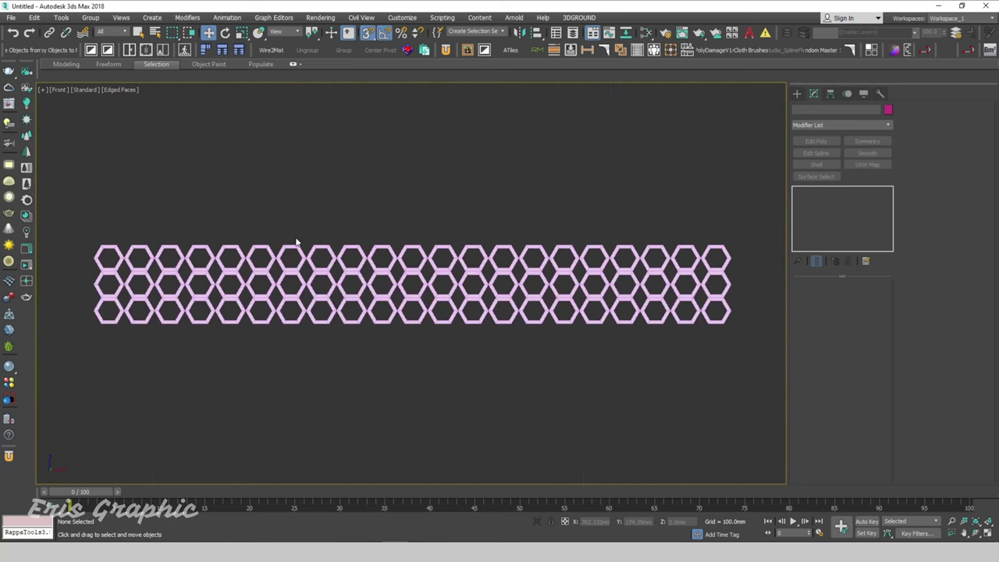
middle_click_drag(308, 216, 392, 210)
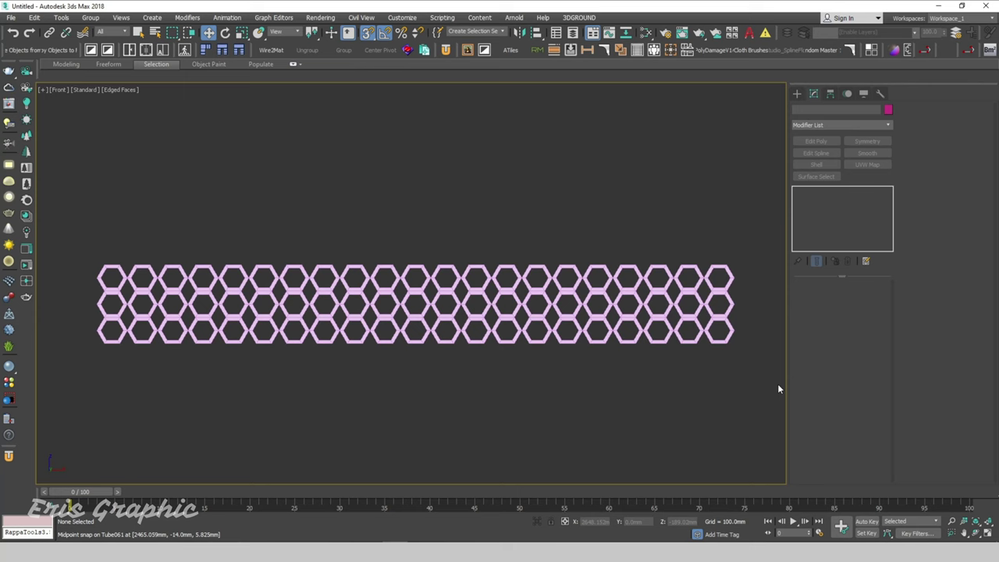
left_click_drag(786, 379, 897, 366)
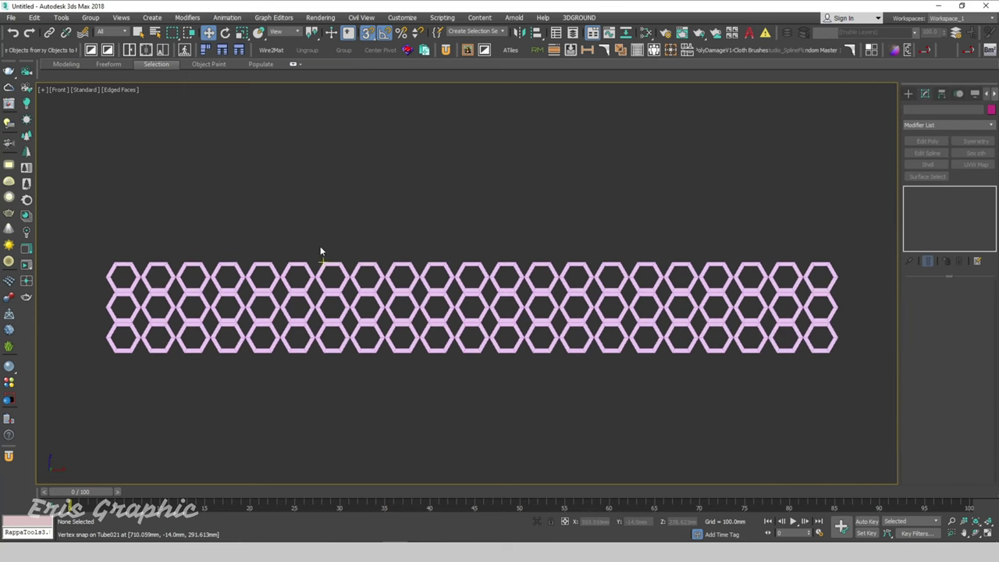
Draw a box spanning the whole honeycomb row in the Top view.
key("t")
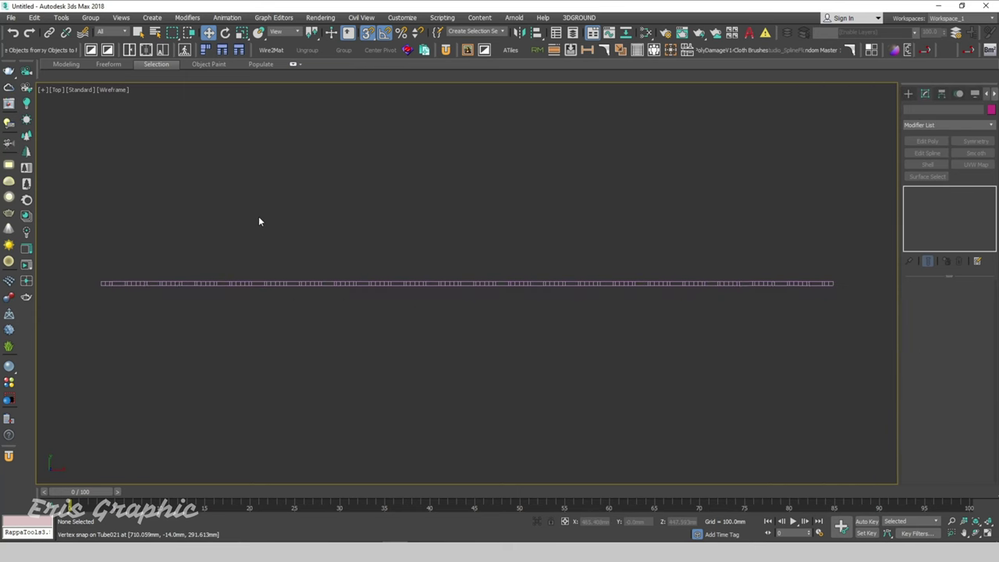
right_click(281, 351)
left_click(297, 330)
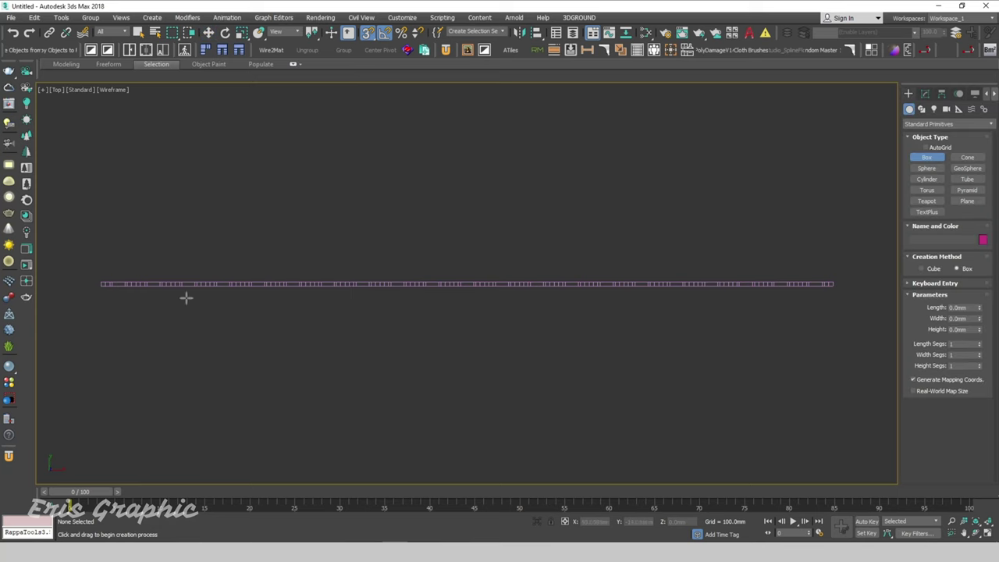
middle_click_drag(96, 284, 59, 256)
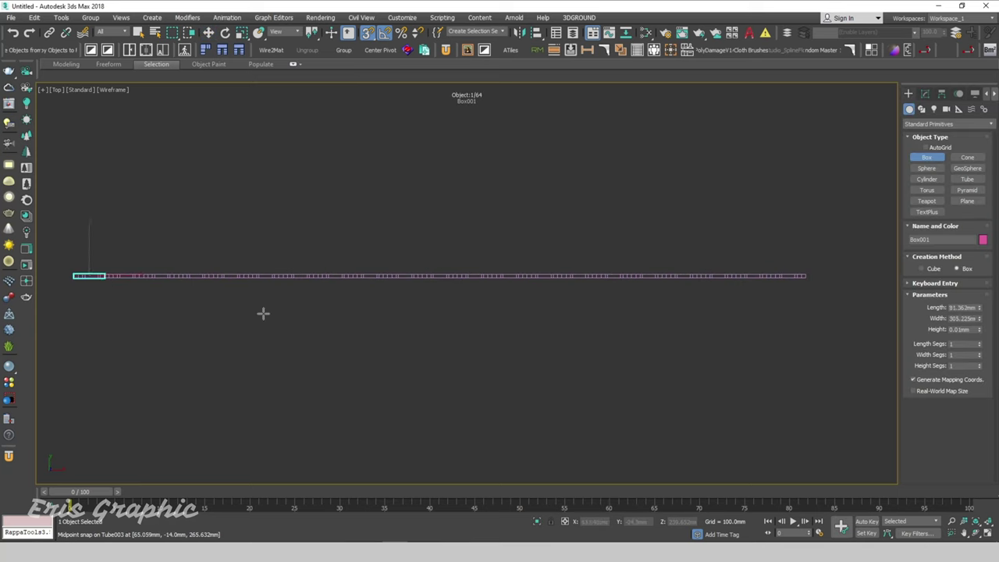
left_click_drag(72, 273, 809, 286)
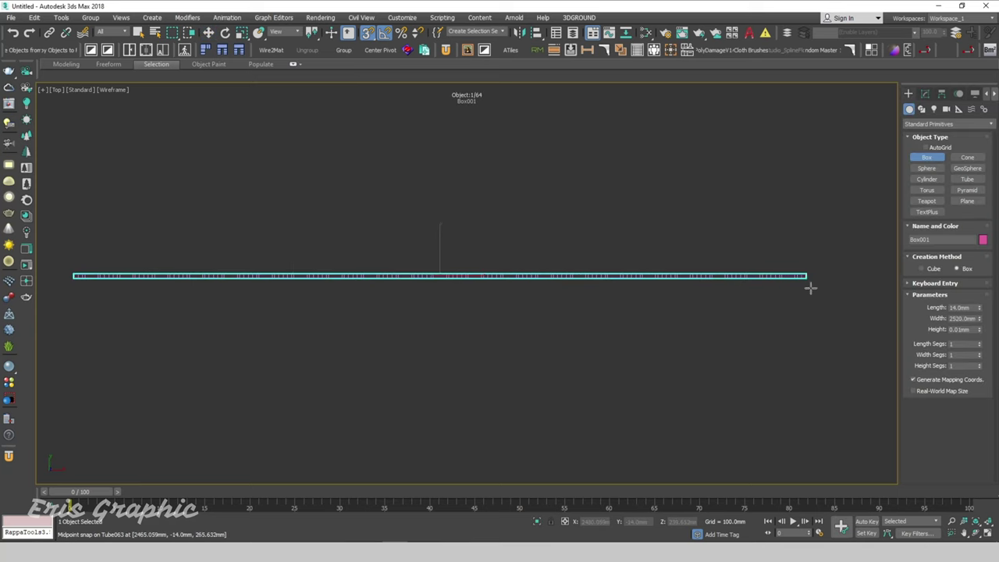
left_click(774, 303)
right_click(774, 302)
Move the box above the hexagons in the Front view and give it a 30 mm height.
key("f")
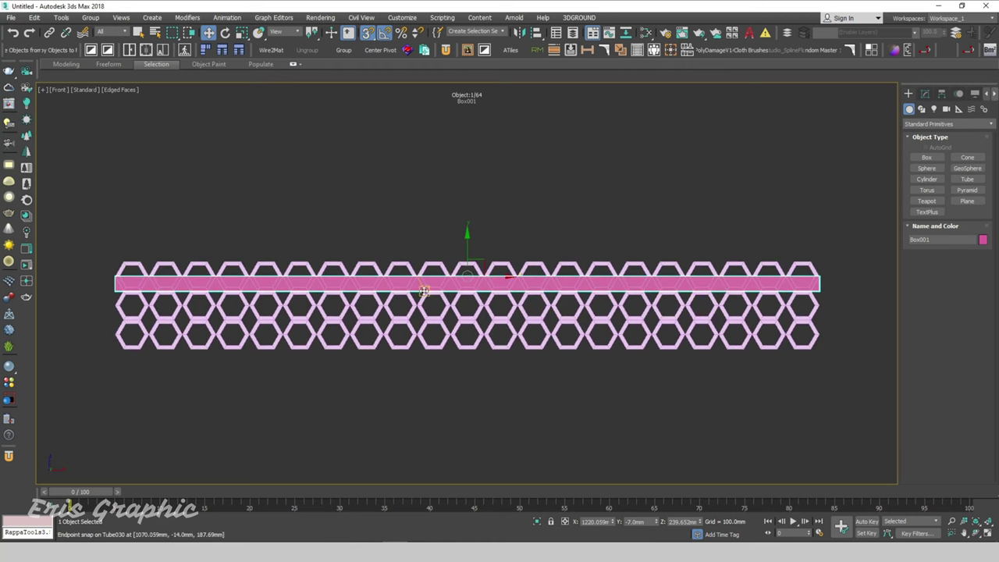
left_click_drag(467, 244, 707, 178)
left_click(628, 231)
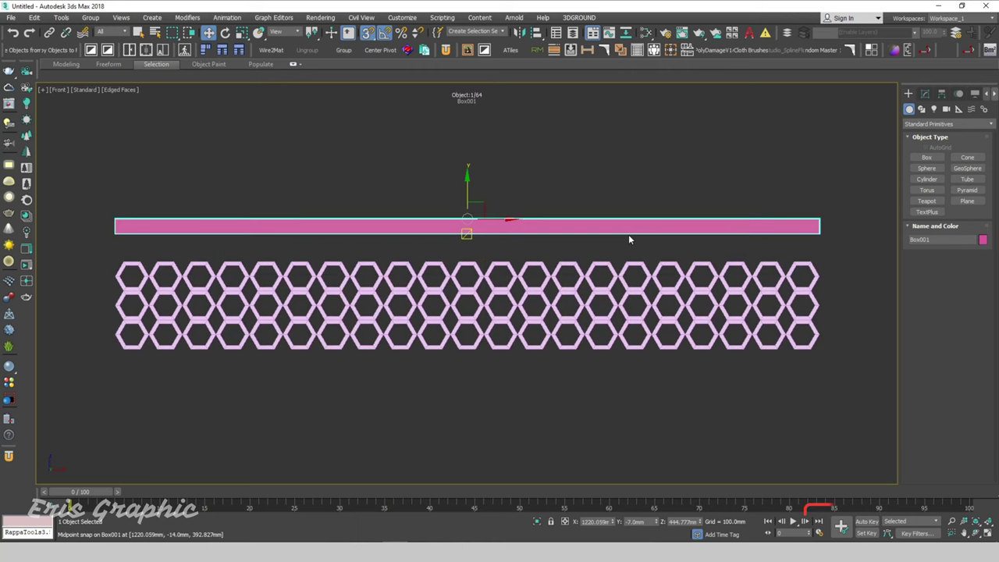
middle_click_drag(835, 189, 796, 207)
left_click(926, 94)
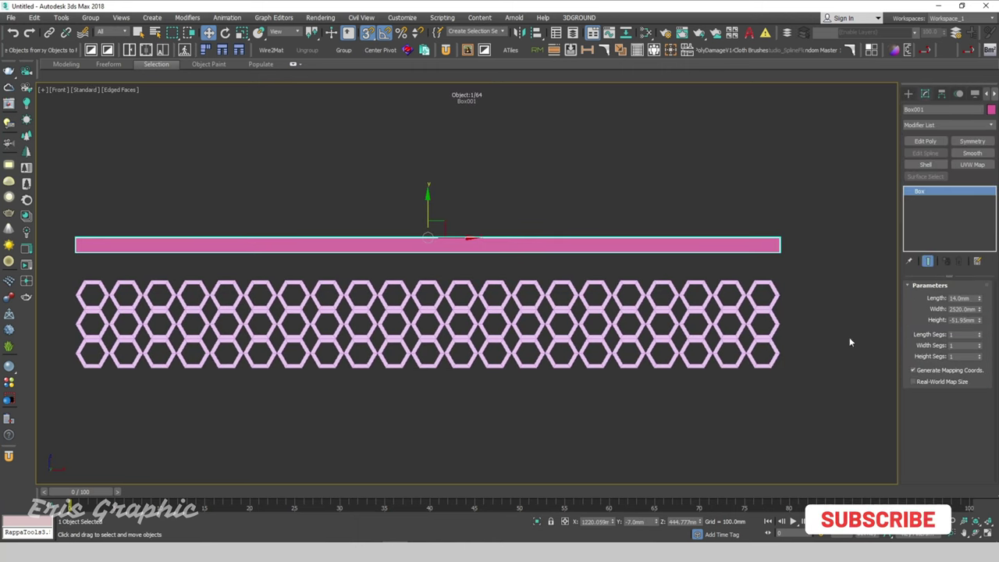
double_click(964, 320)
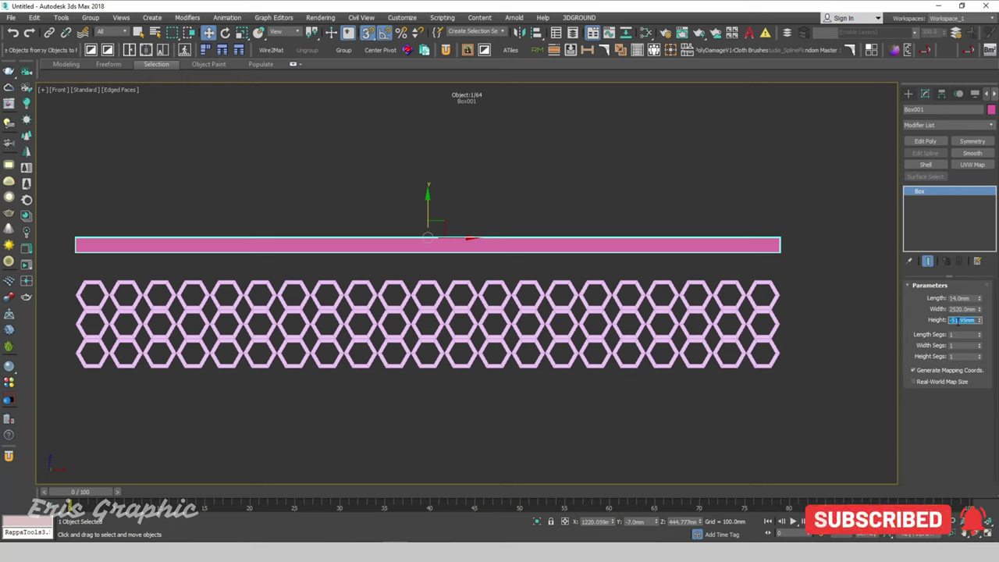
type("30")
key("Return")
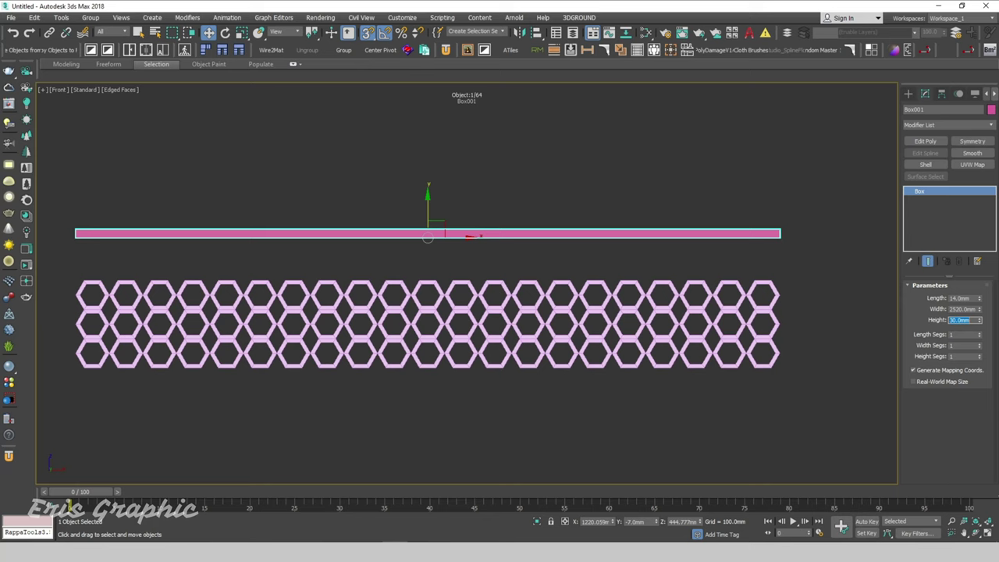
Change the box height to 20 mm and snap it onto the top of the hexagons.
left_click(699, 205)
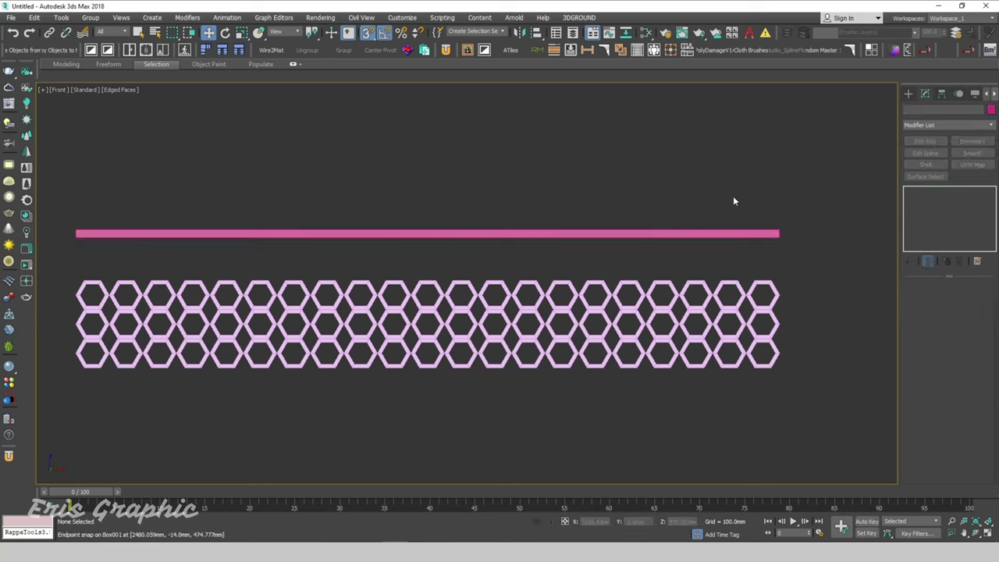
left_click(687, 233)
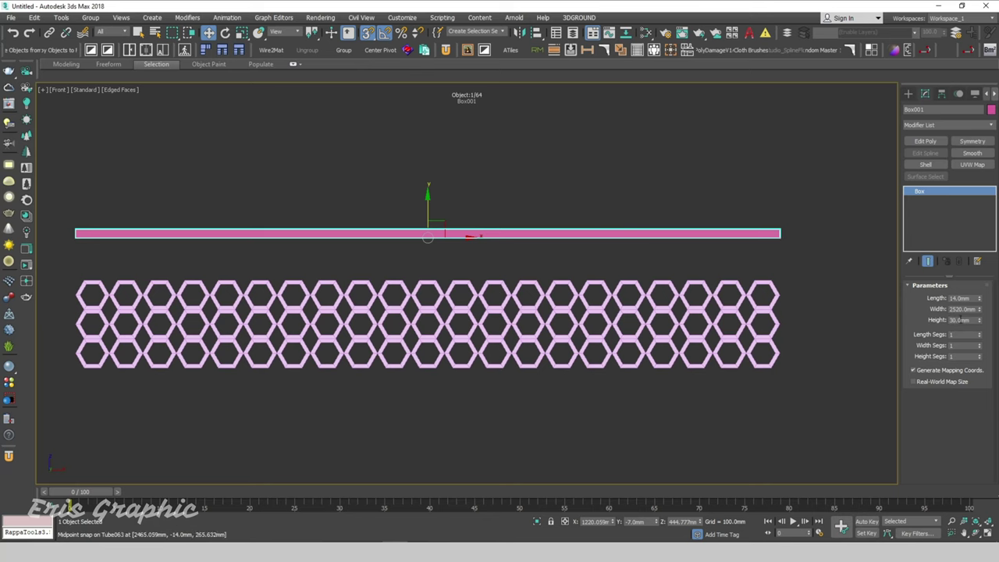
double_click(963, 320)
type("20")
key("Return")
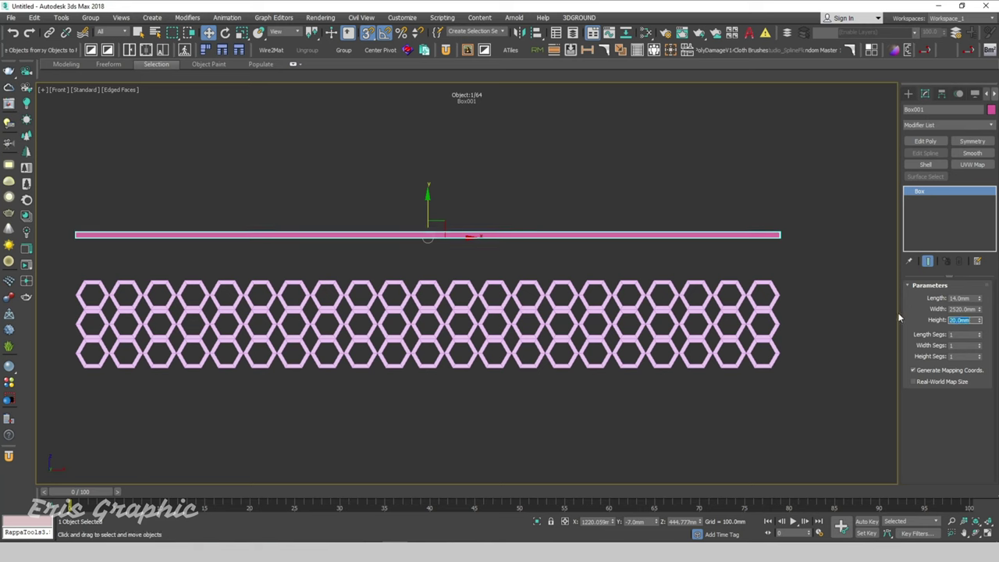
left_click(836, 223)
left_click(749, 234)
left_click_drag(432, 218, 774, 278)
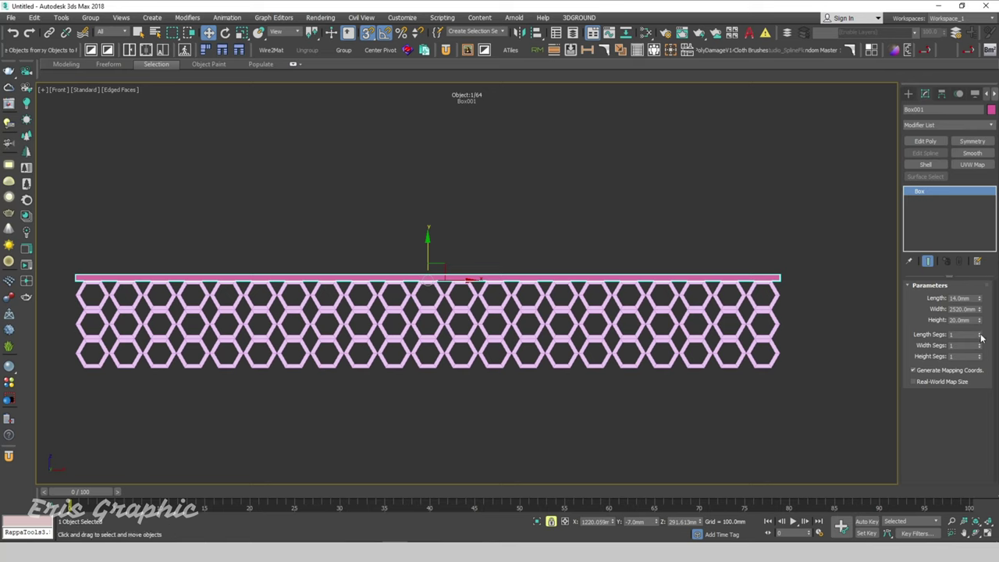
Increase the box's width segments to 140.
left_click_drag(980, 347, 981, 307)
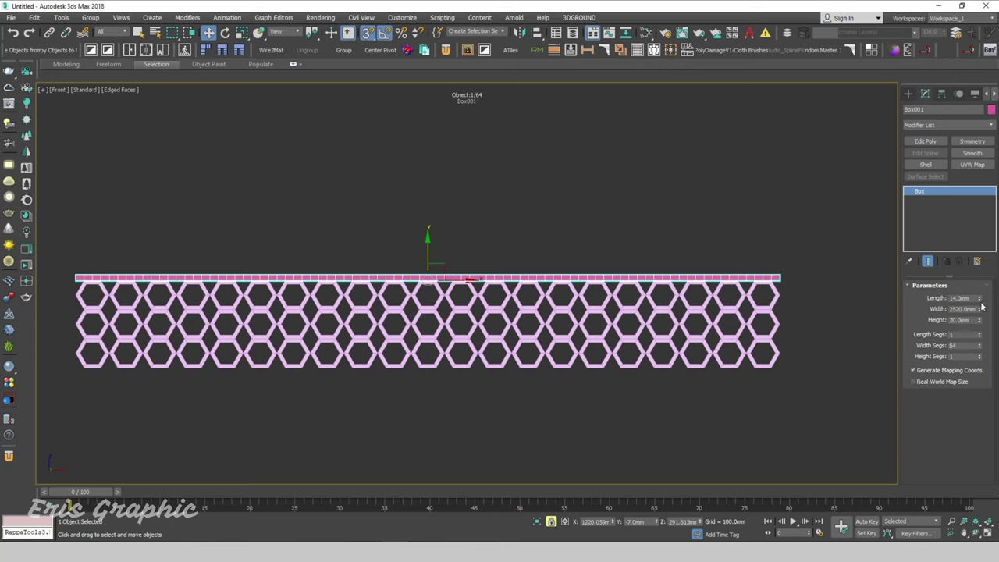
double_click(969, 346)
type("140")
left_click(625, 205)
scroll(281, 238, "down", 2)
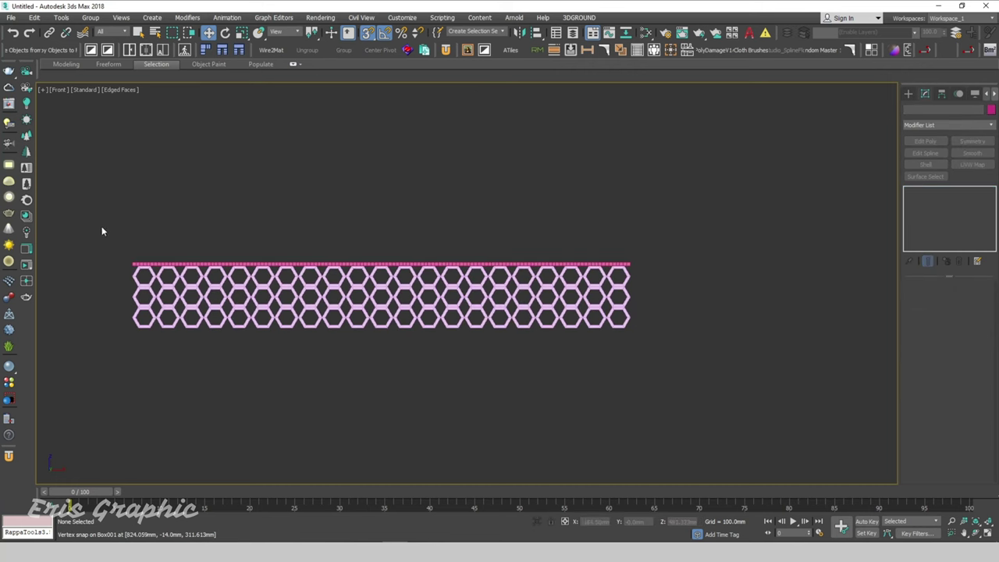
Shift-move a copy of the top box down to the honeycomb's bottom edge.
left_click_drag(102, 227, 676, 275)
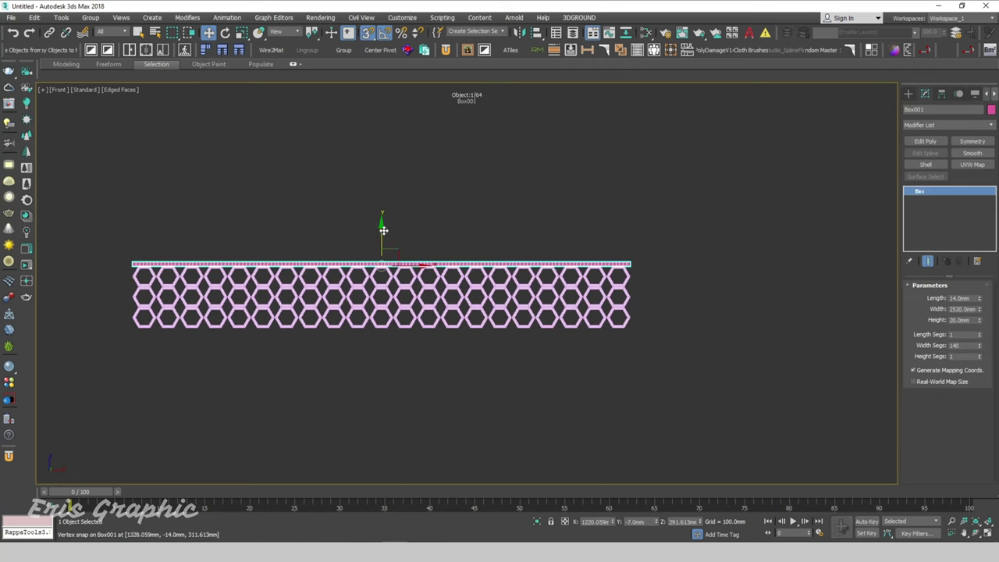
mouse_move(386, 229)
left_mouse_down("shift")
mouse_move(574, 369)
mouse_move(630, 334)
left_mouse_up("shift")
left_click(496, 319)
left_click(672, 329)
scroll(624, 332, "up", 2)
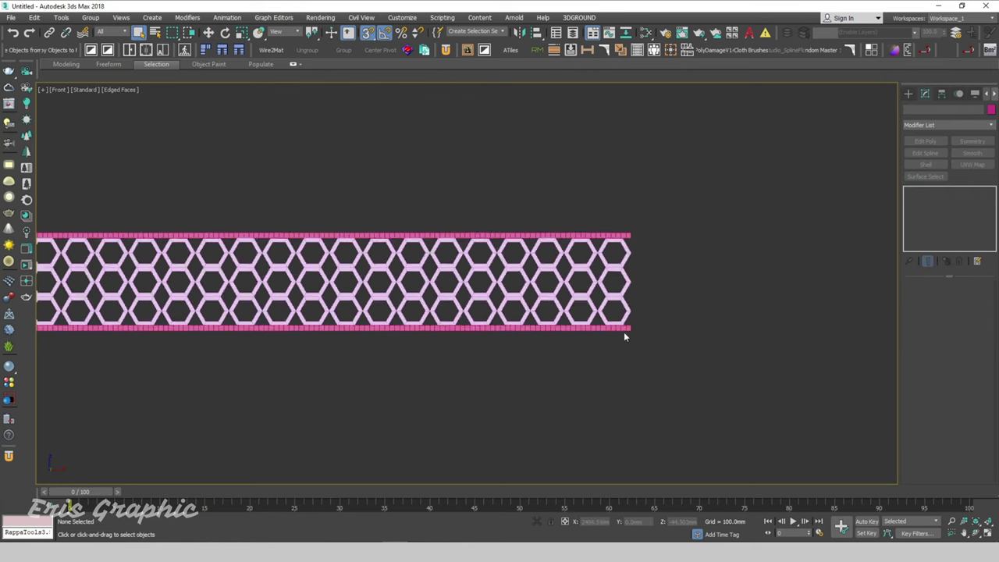
scroll(628, 312, "up", 4)
Convert one hexagon tube, Tube061, to an editable poly.
left_click(633, 293)
mouse_move(633, 296)
middle_mouse_down("alt")
mouse_move(613, 327)
mouse_move(631, 333)
mouse_move(642, 312)
middle_mouse_up("alt")
scroll(622, 306, "up", 3)
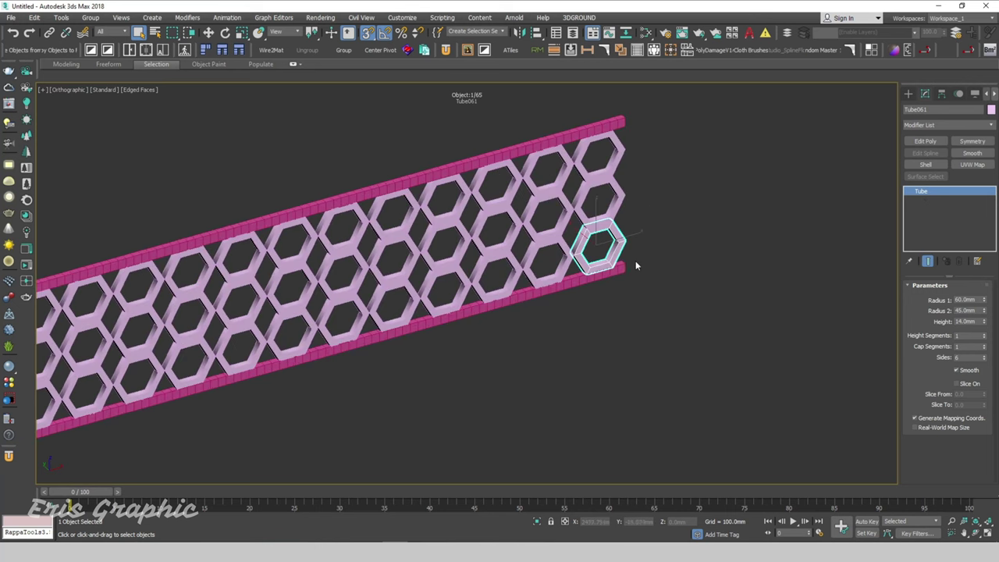
right_click(613, 234)
mouse_move(652, 344)
left_click(740, 350)
Attach every other tube and both box rails to Tube061 through the Attach List.
scroll(662, 249, "down", 5)
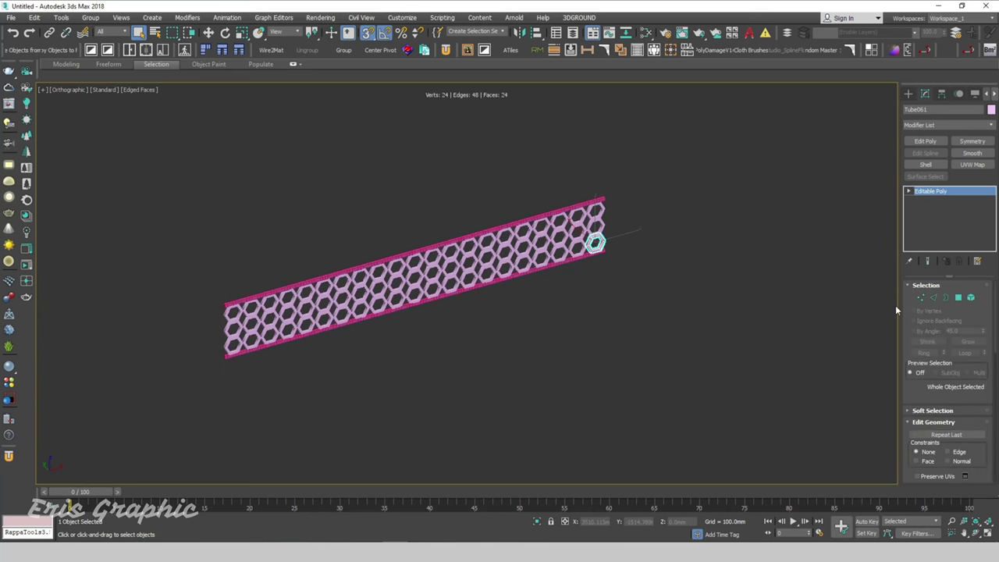
left_click_drag(895, 305, 752, 316)
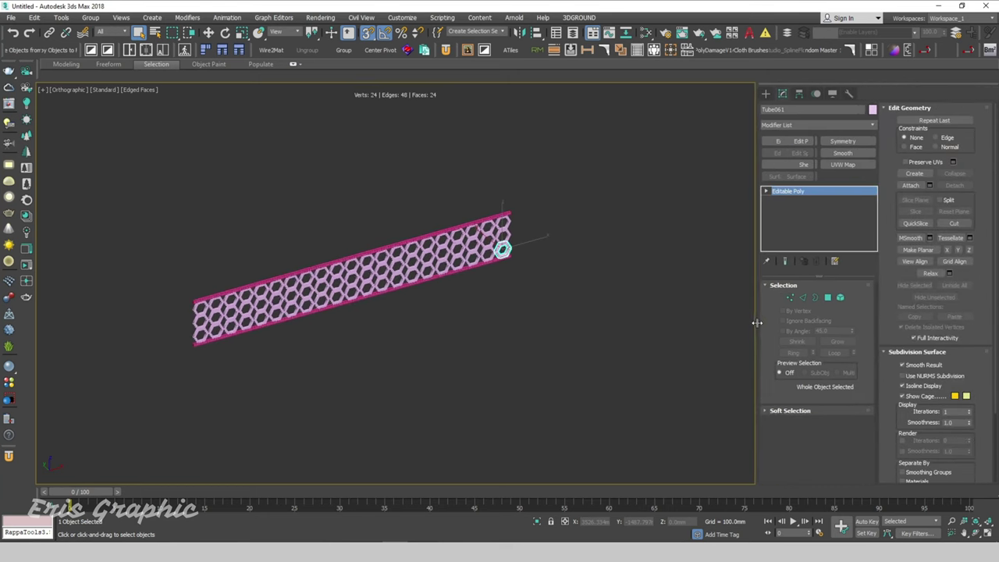
left_click(929, 185)
left_click(137, 213)
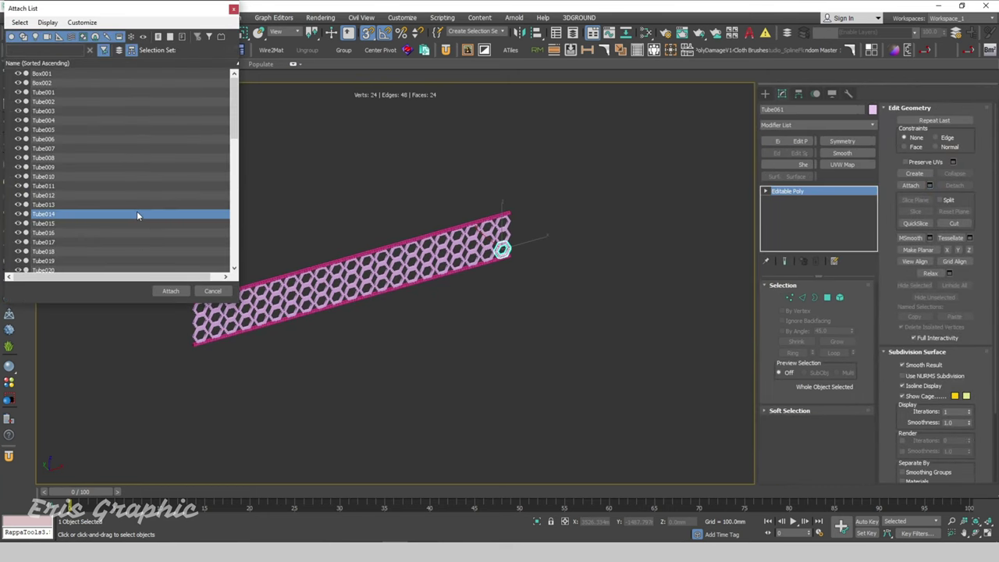
key("ctrl+a")
left_click(170, 290)
left_click(465, 312)
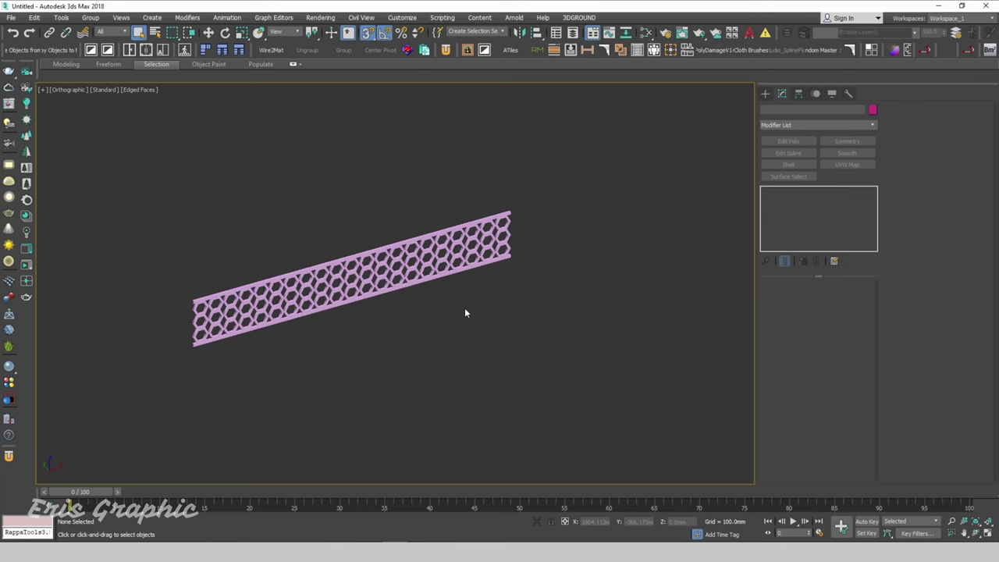
scroll(334, 234, "up", 2)
scroll(341, 241, "up", 3)
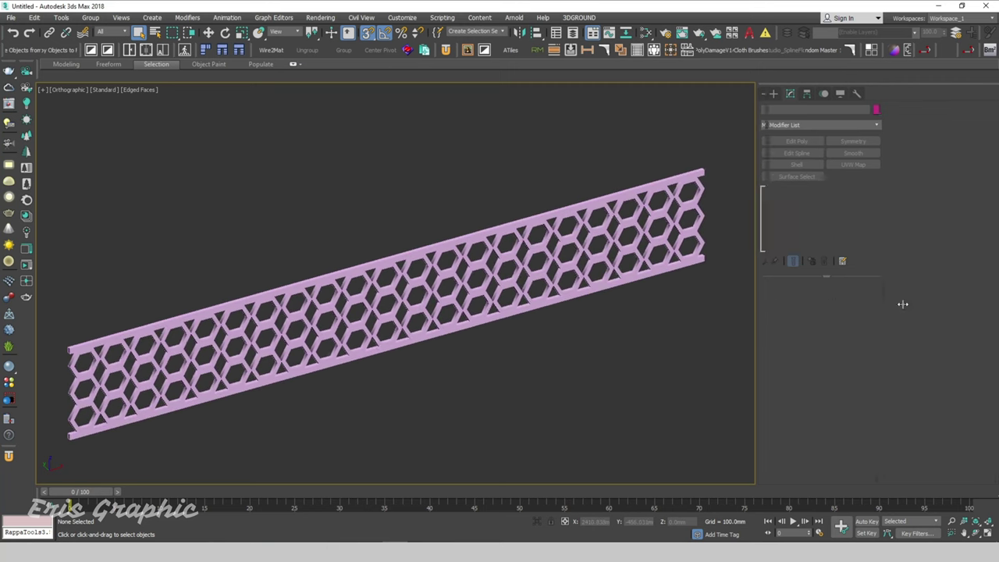
left_click(508, 282)
scroll(578, 348, "down", 3)
scroll(572, 331, "up", 1)
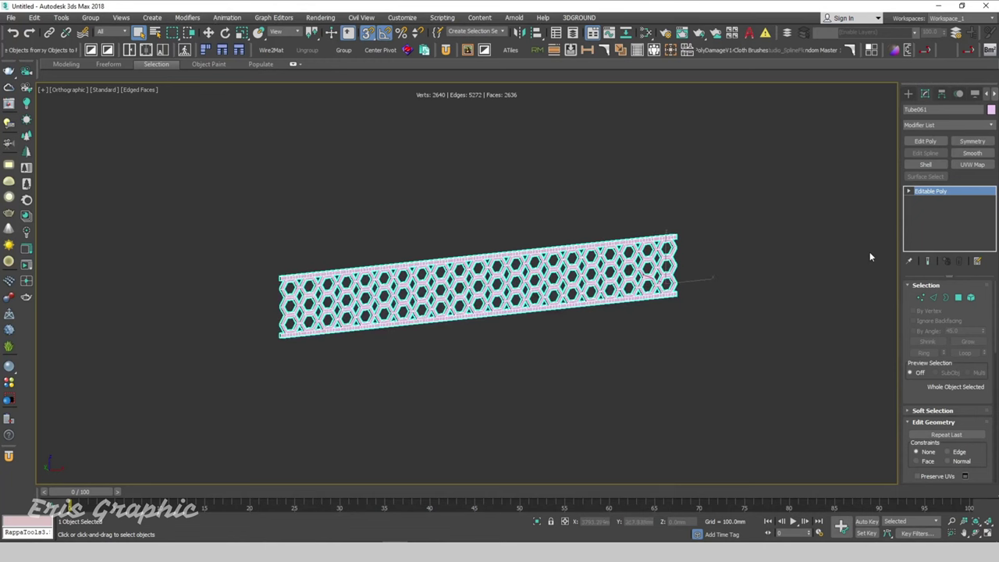
Centre Tube061's pivot on the combined mesh using Affect Pivot Only.
left_click(941, 93)
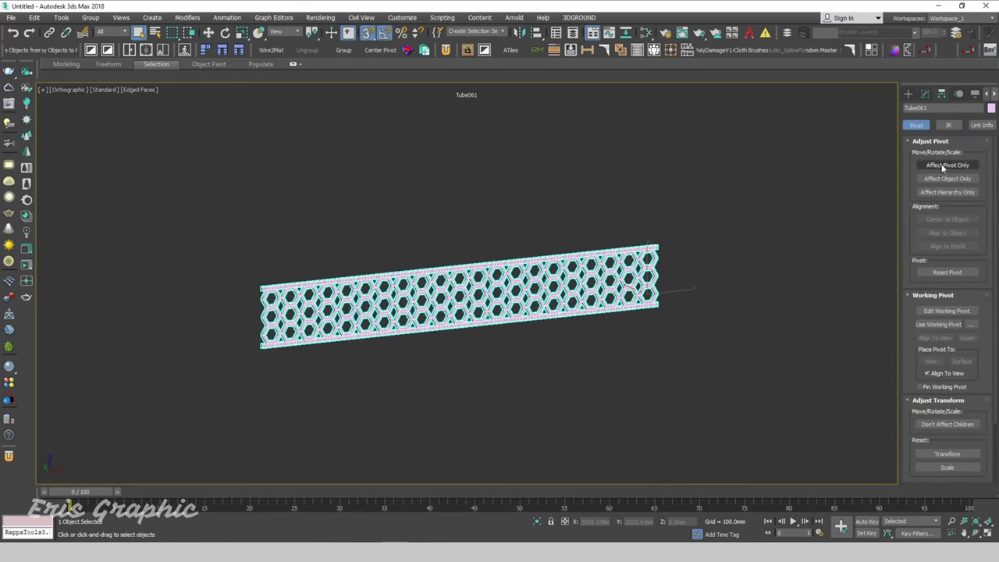
left_click(947, 165)
left_click(946, 219)
left_click_drag(711, 184, 548, 334)
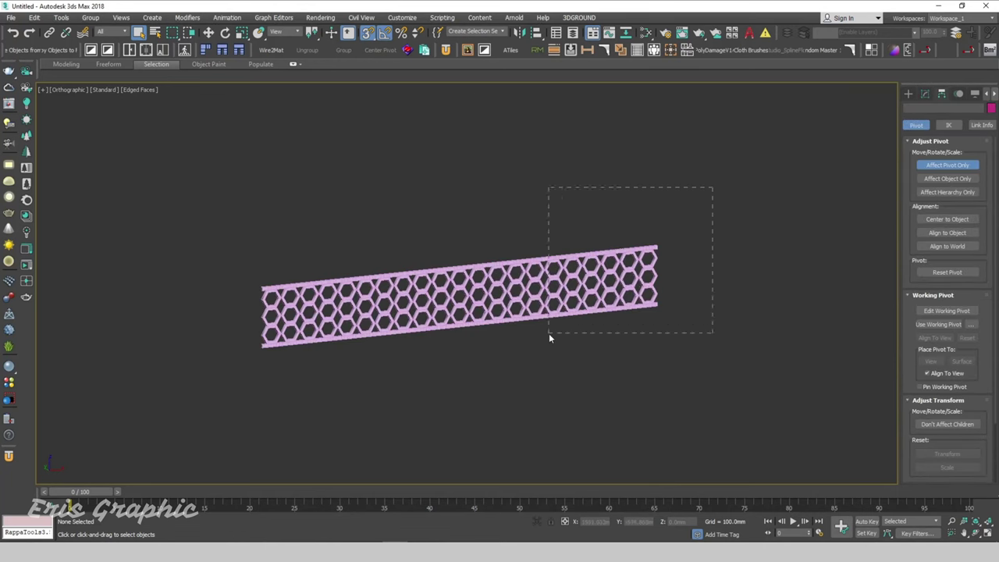
Convert the honeycomb strip to Editable Poly and tilt the view to inspect it.
left_click(925, 94)
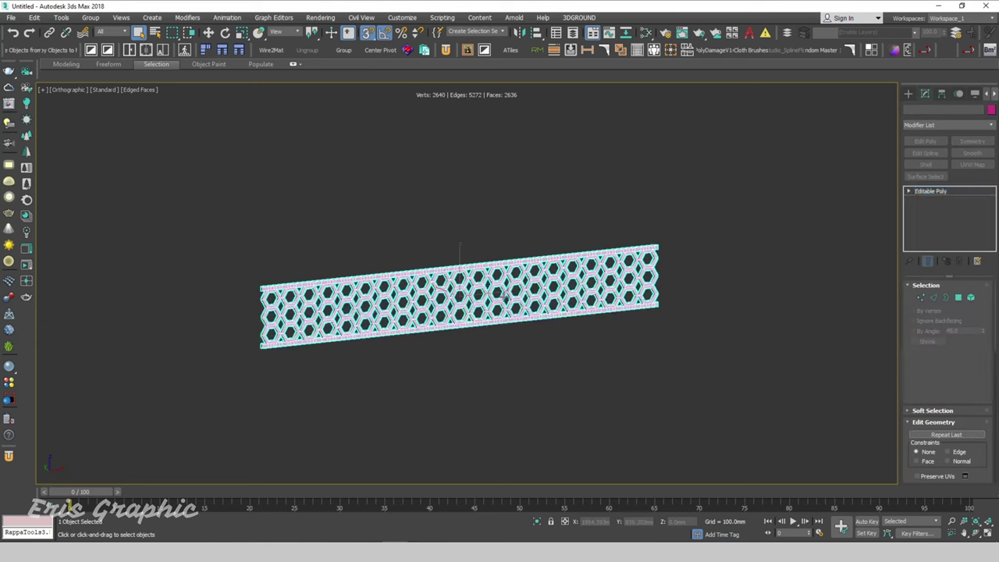
right_click(504, 277)
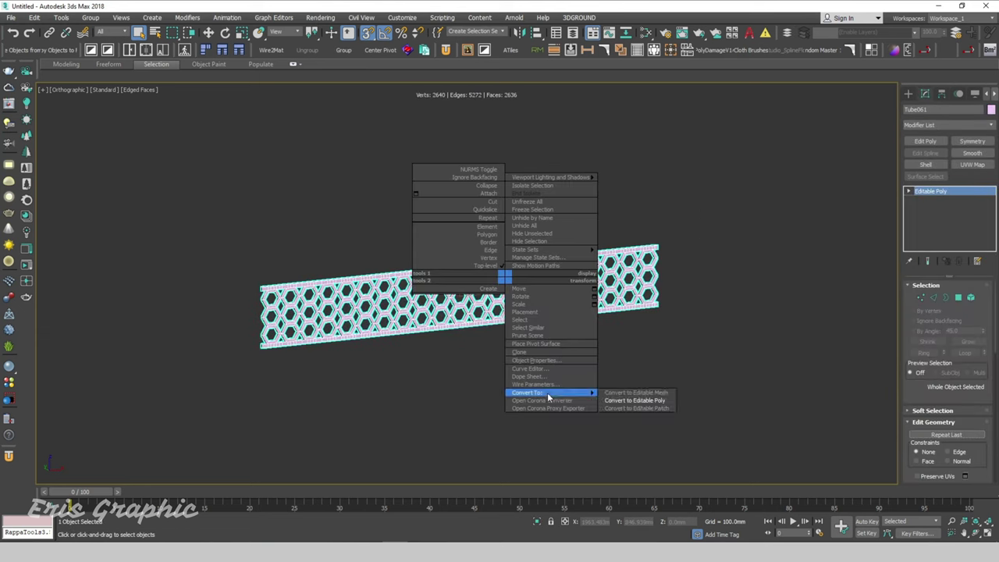
left_click(640, 403)
left_click_drag(635, 201, 551, 314)
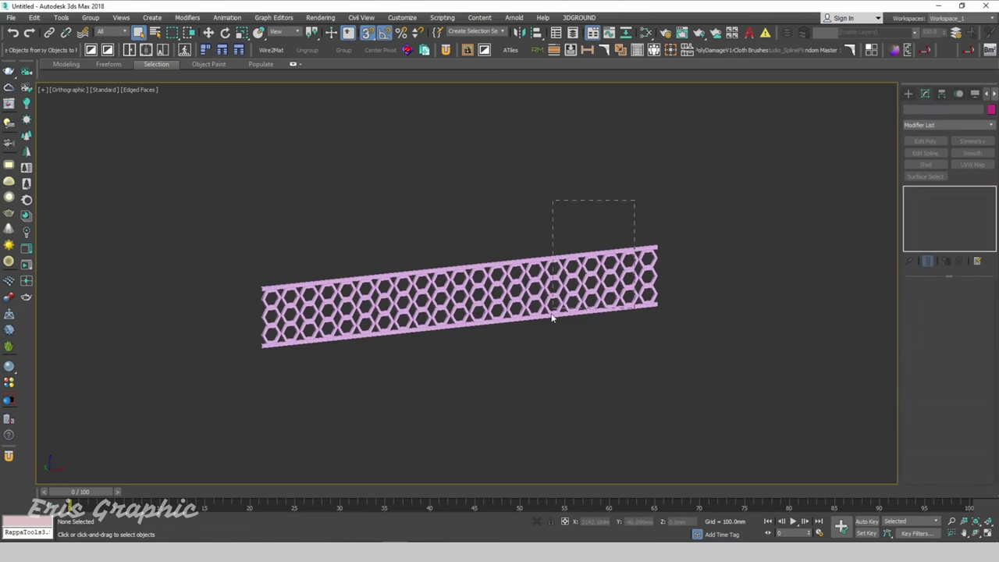
middle_click_drag(616, 320, 751, 310, "alt")
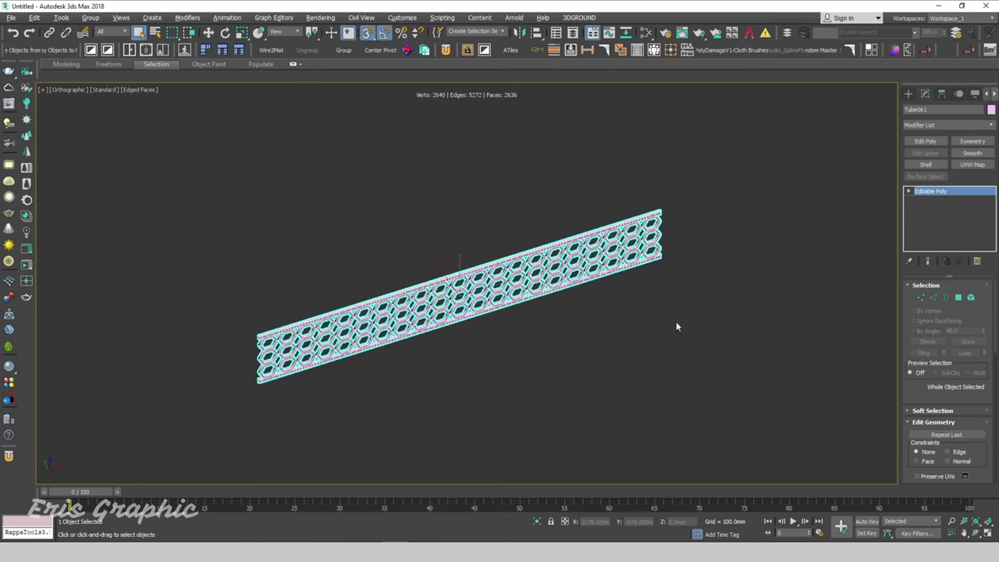
Add a Bend modifier to the honeycomb strip with a 360° angle on the Y axis.
left_click(925, 127)
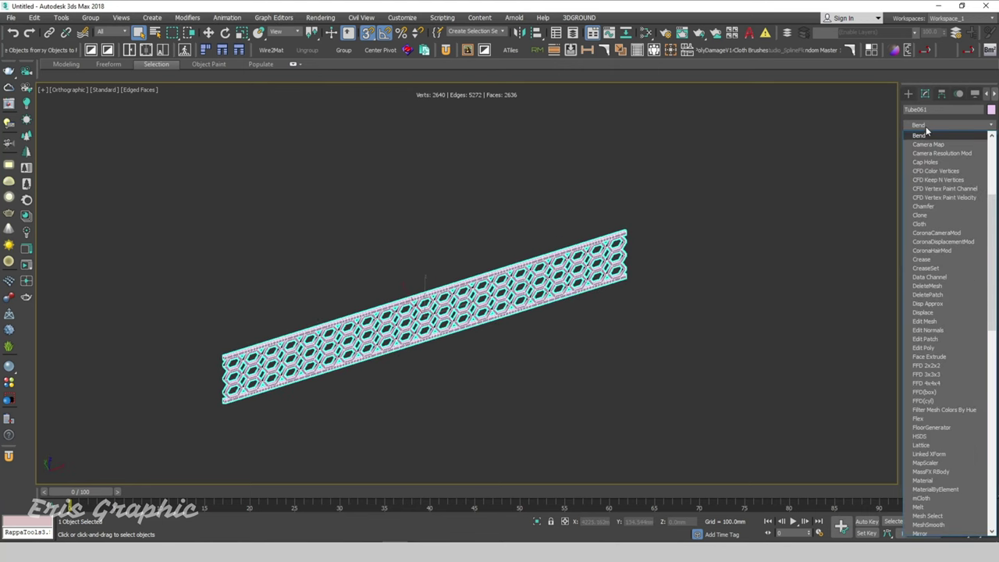
left_click(920, 135)
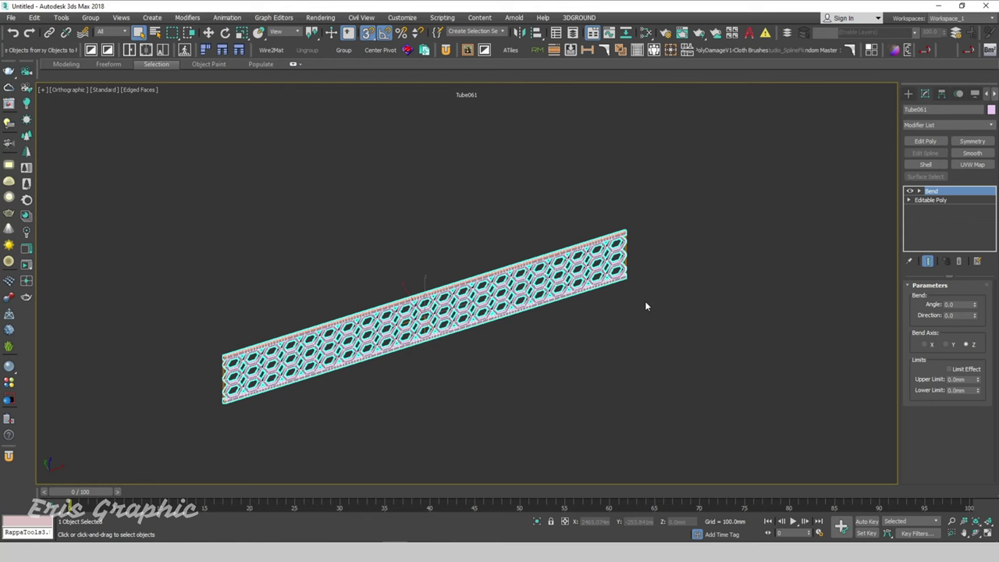
middle_click_drag(645, 305, 671, 314, "alt")
left_click(959, 304)
type("360")
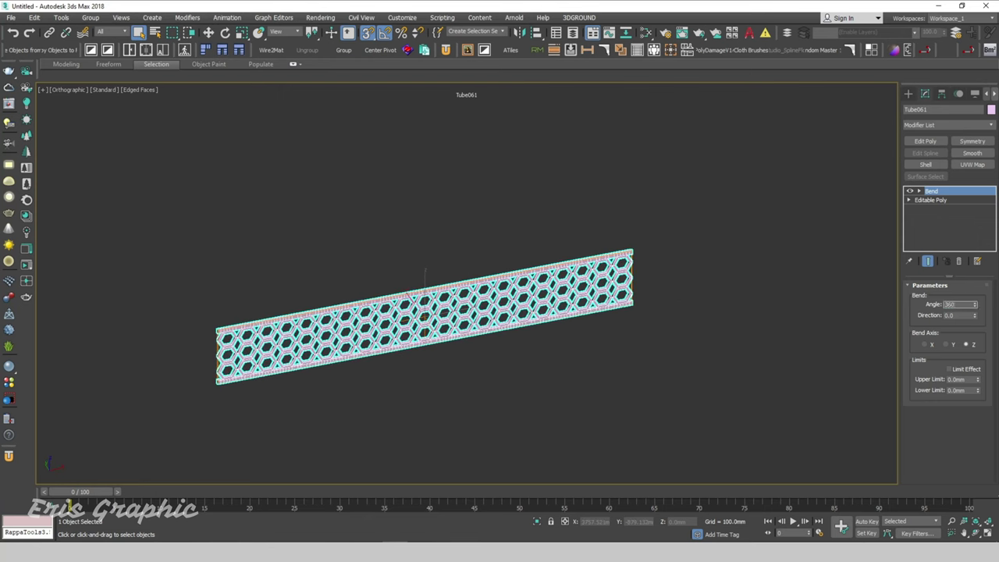
key("Tab")
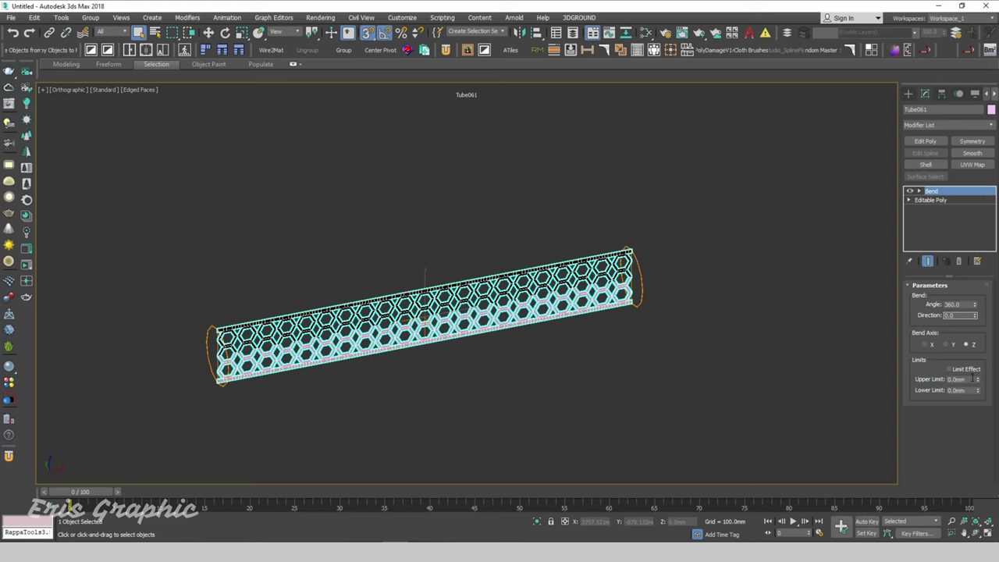
left_click(928, 344)
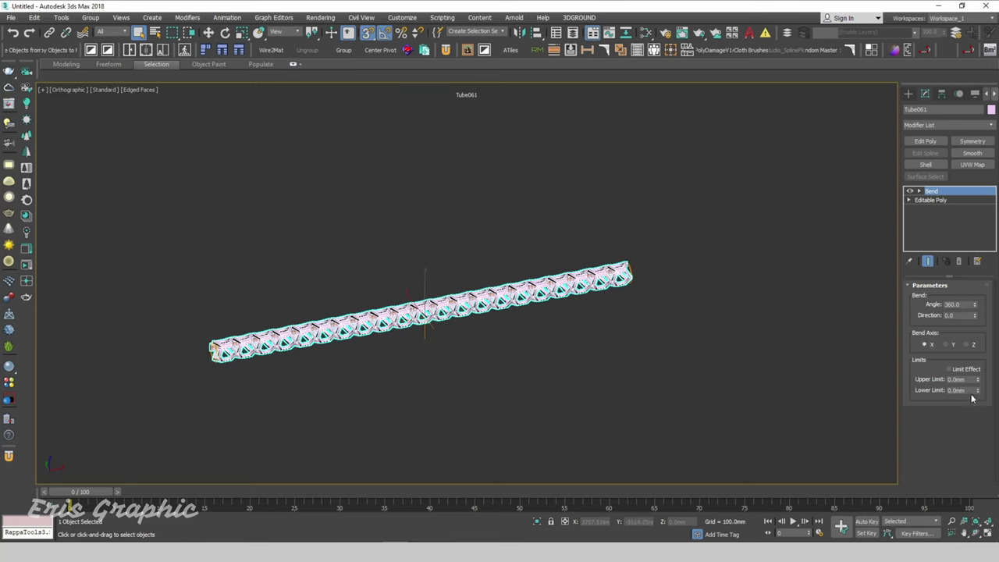
scroll(628, 281, "up", 5)
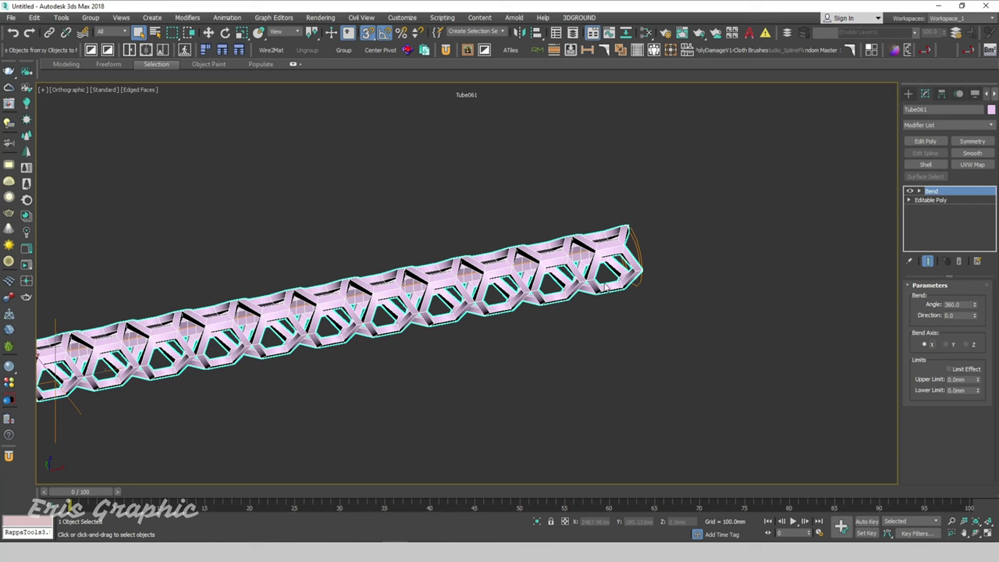
left_click(946, 344)
scroll(540, 290, "down", 4)
middle_click_drag(617, 316, 630, 323)
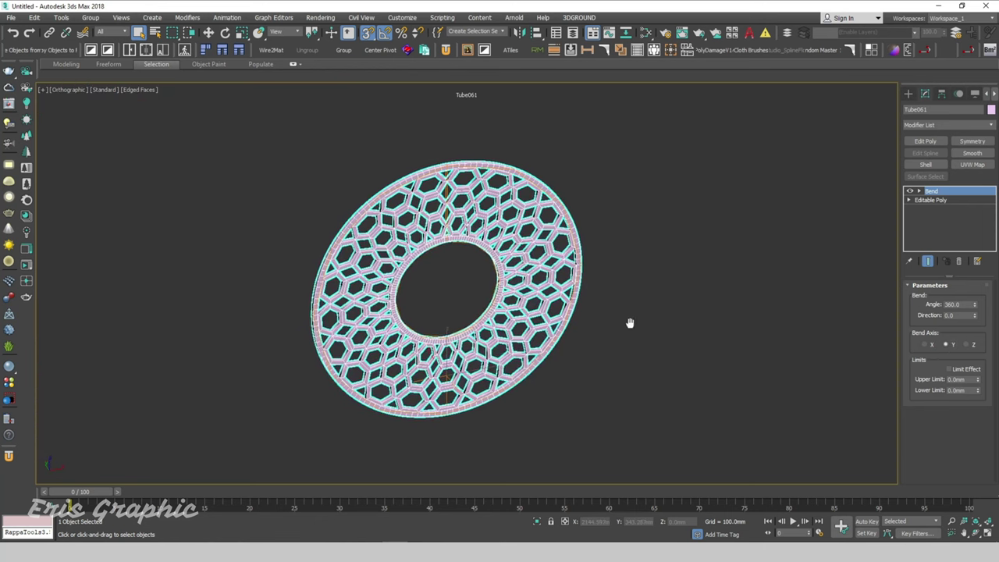
middle_click_drag(640, 362, 633, 343)
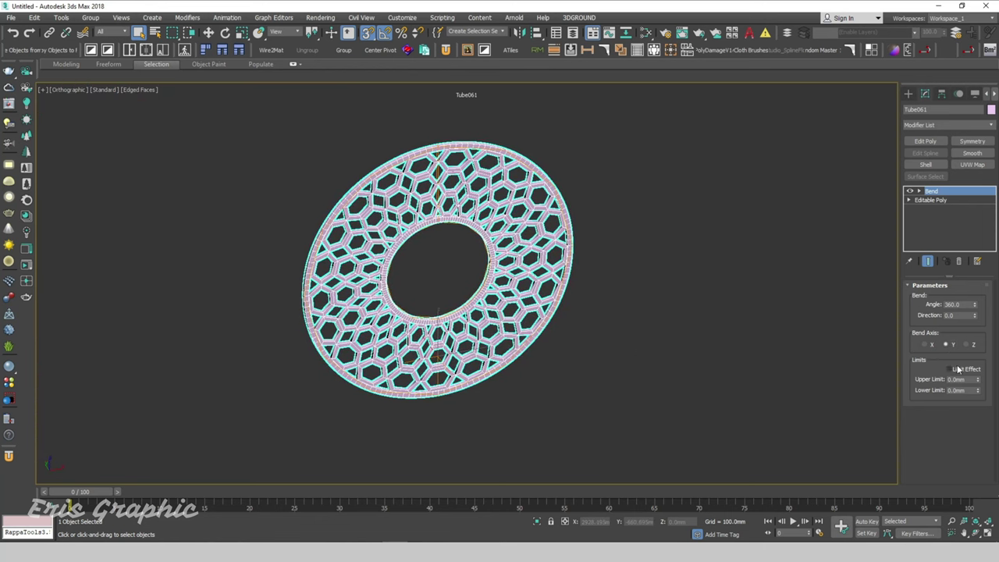
Set the bend direction to 90 so the band stands upright.
double_click(952, 314)
type("90")
key("Return")
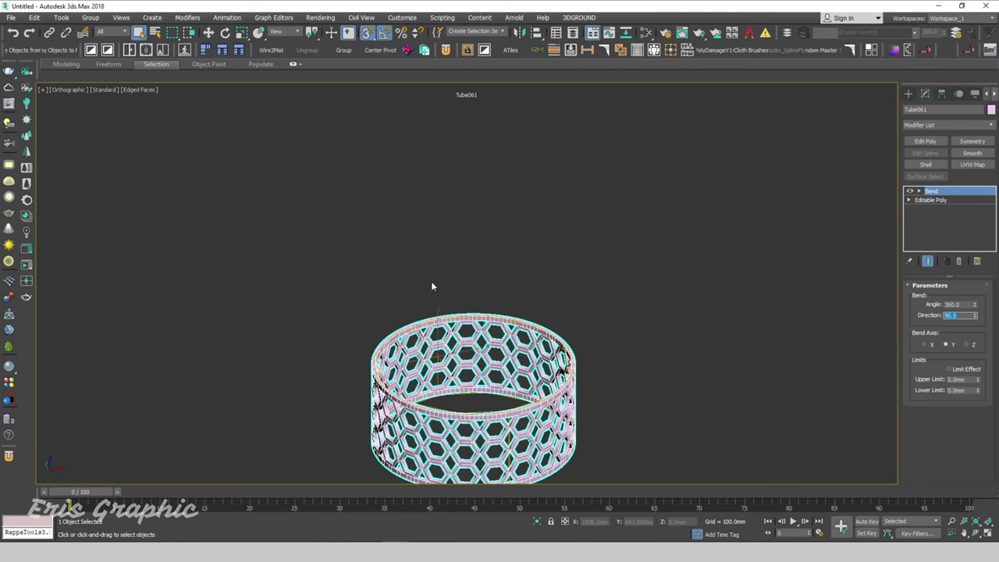
middle_click_drag(431, 286, 659, 258)
scroll(584, 312, "up", 5)
scroll(540, 265, "down", 5)
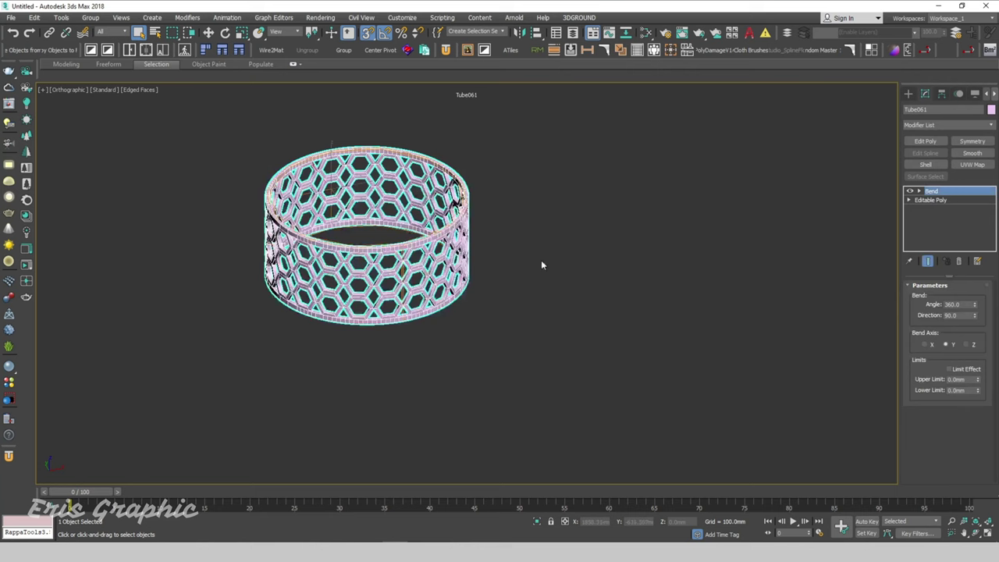
middle_click_drag(542, 265, 544, 264, "alt")
Return to the Create panel and reselect the honeycomb band Tube061.
left_click(908, 93)
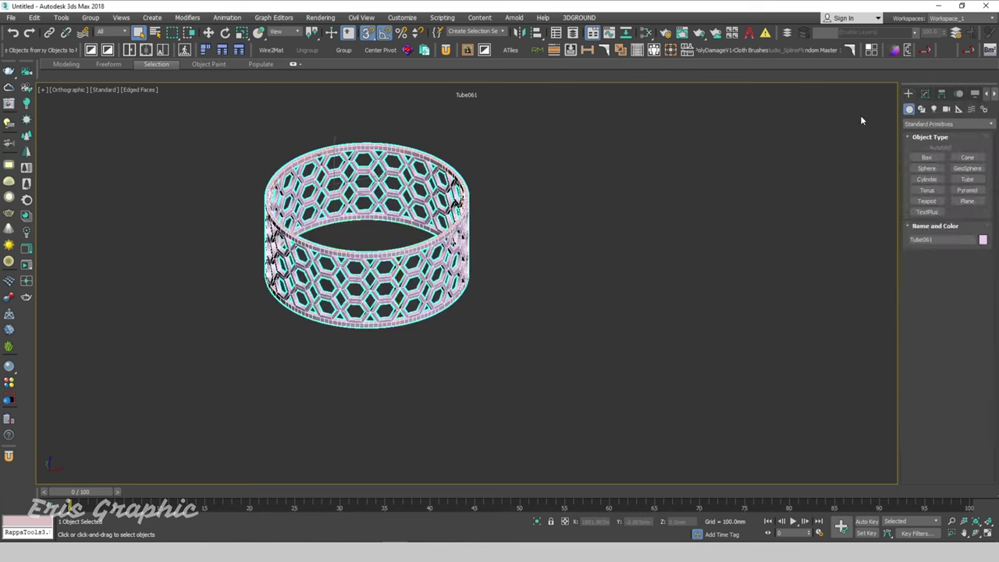
left_click(522, 316)
scroll(539, 343, "up", 2)
left_click_drag(557, 386, 356, 185)
middle_click_drag(465, 201, 581, 252)
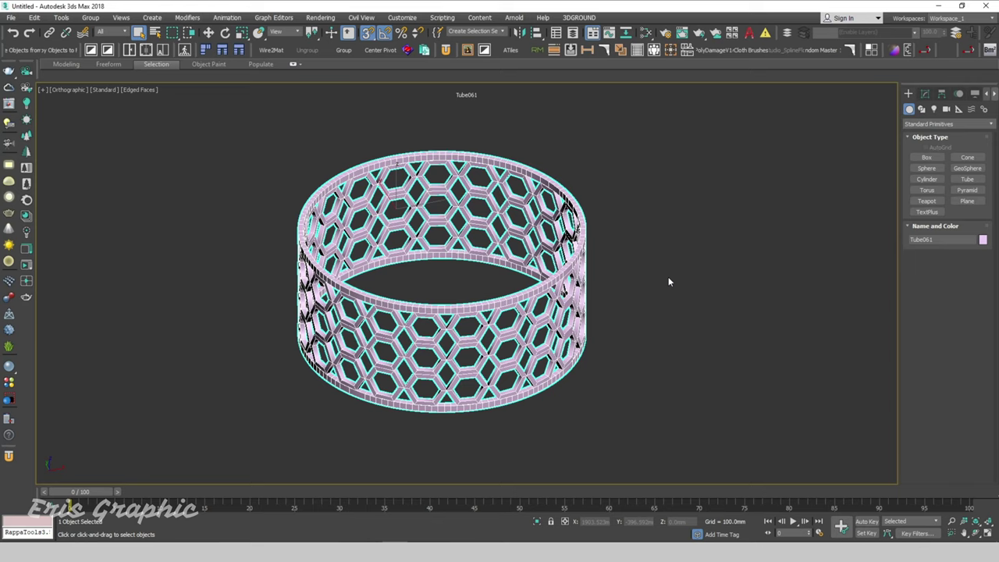
In a wireframe Top view, draw a cylinder inside the honeycomb ring.
left_click(667, 282)
key("t")
key("F3")
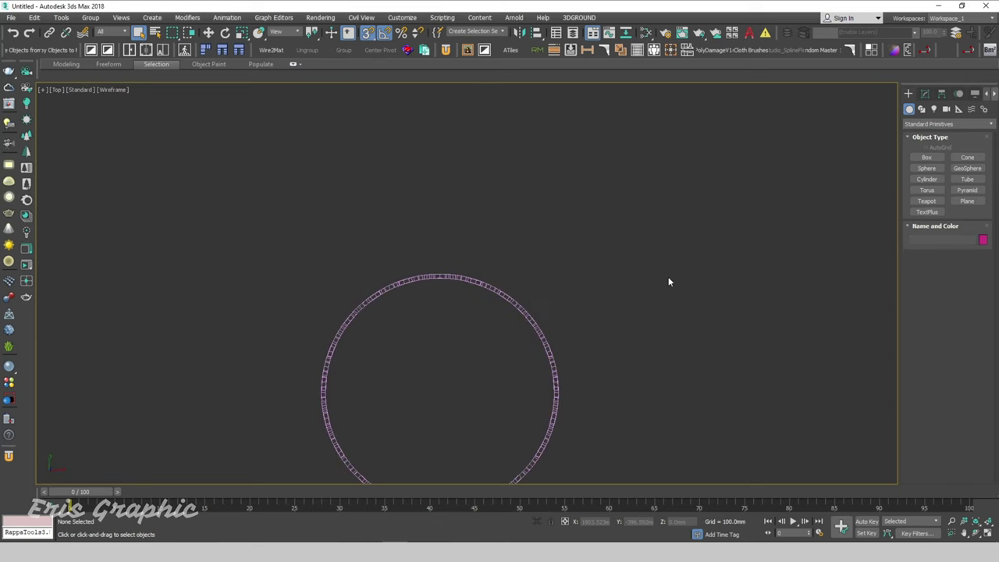
key("z")
scroll(579, 263, "up", 1)
scroll(578, 264, "down", 2)
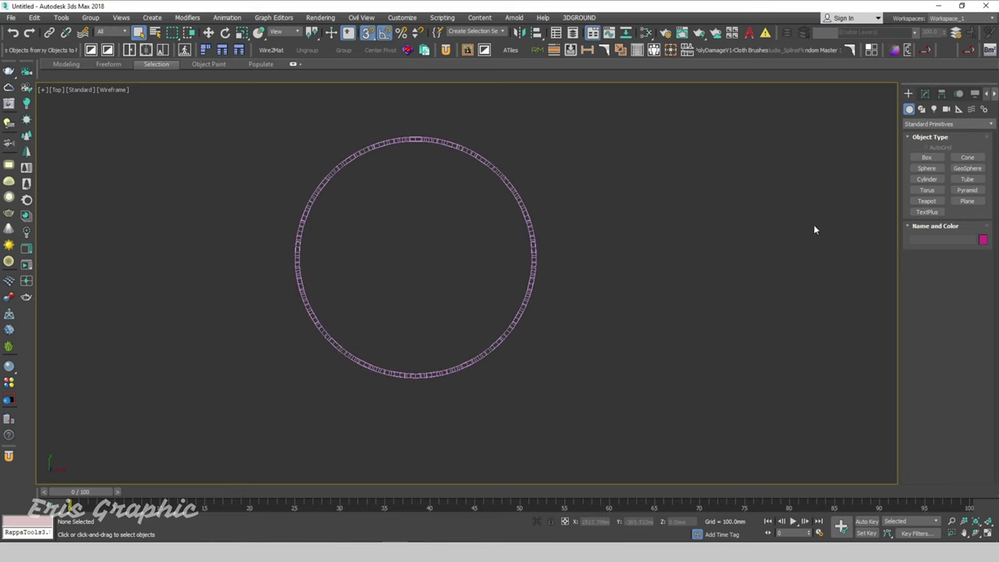
middle_click_drag(679, 195, 760, 223)
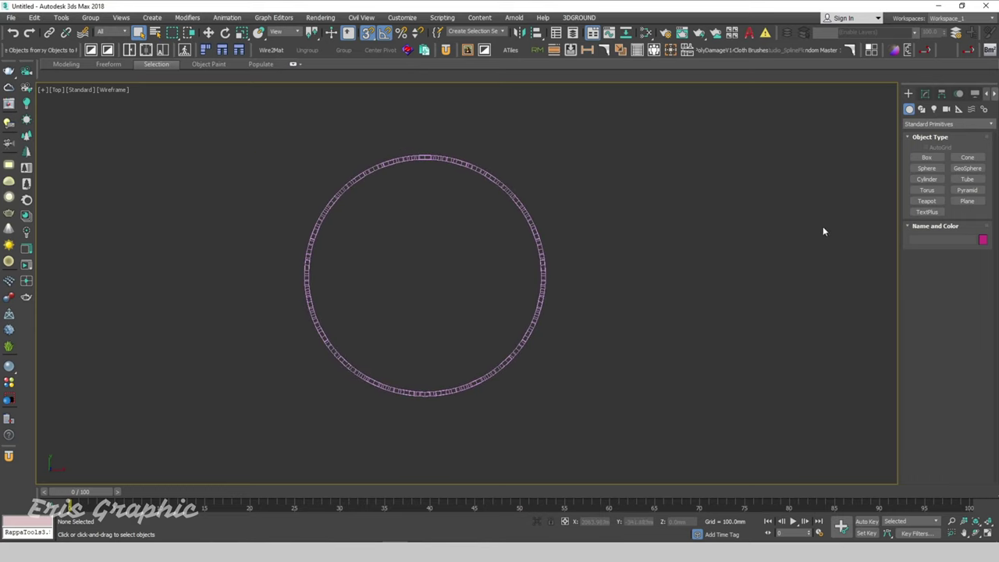
left_click(926, 179)
left_click_drag(468, 250, 492, 283)
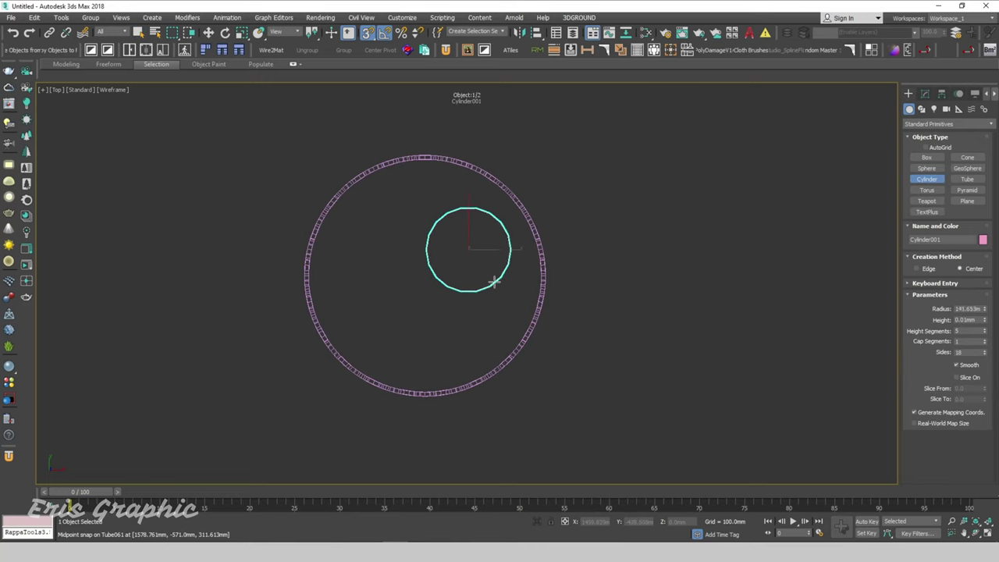
right_click(562, 188)
left_click(575, 217)
left_click(446, 237)
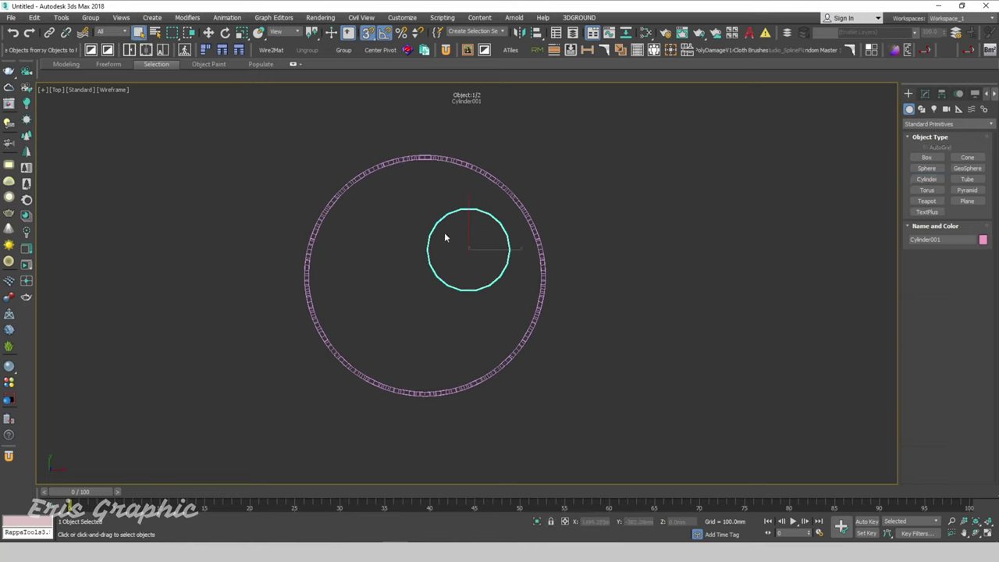
Give the cylinder a 400 mm radius and lift it above the honeycomb band.
left_click(925, 93)
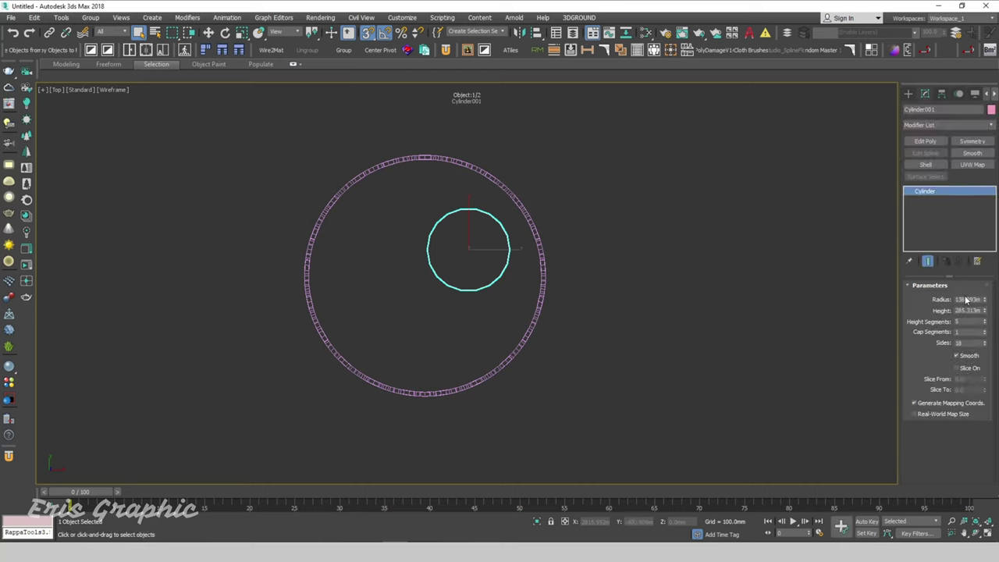
double_click(966, 300)
type("400")
key("Return")
left_click_drag(635, 205, 575, 253)
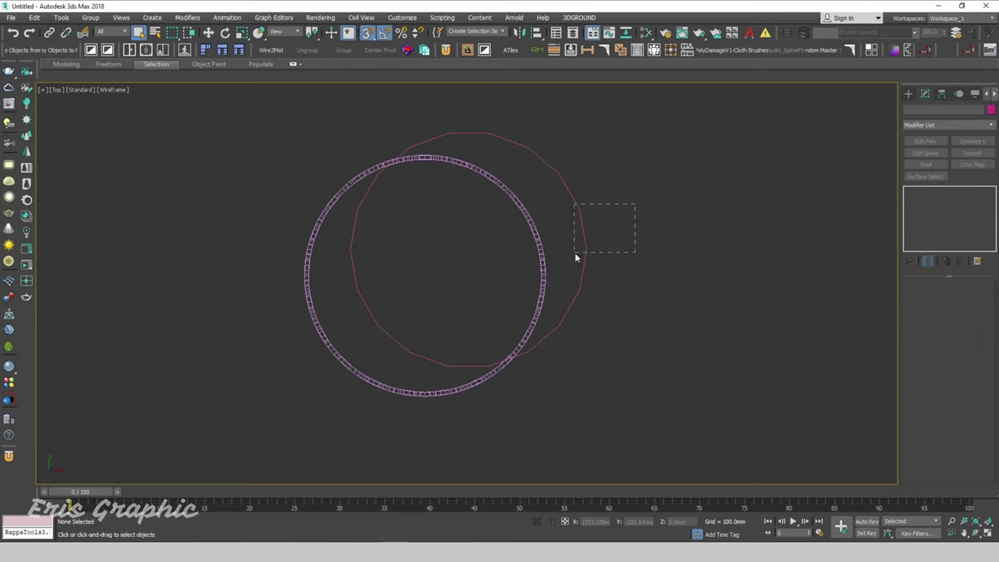
key("w")
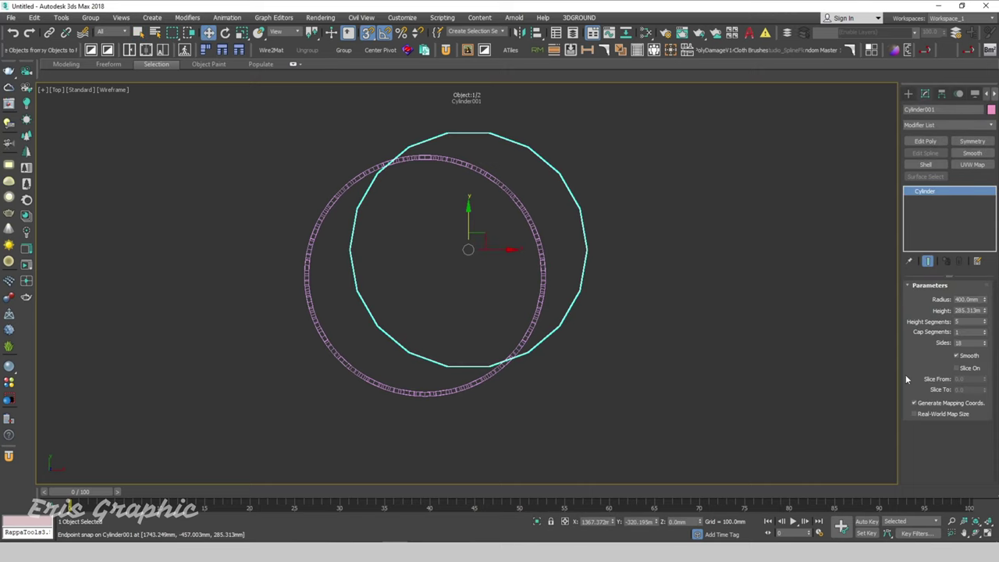
key("f")
scroll(379, 257, "down", 5)
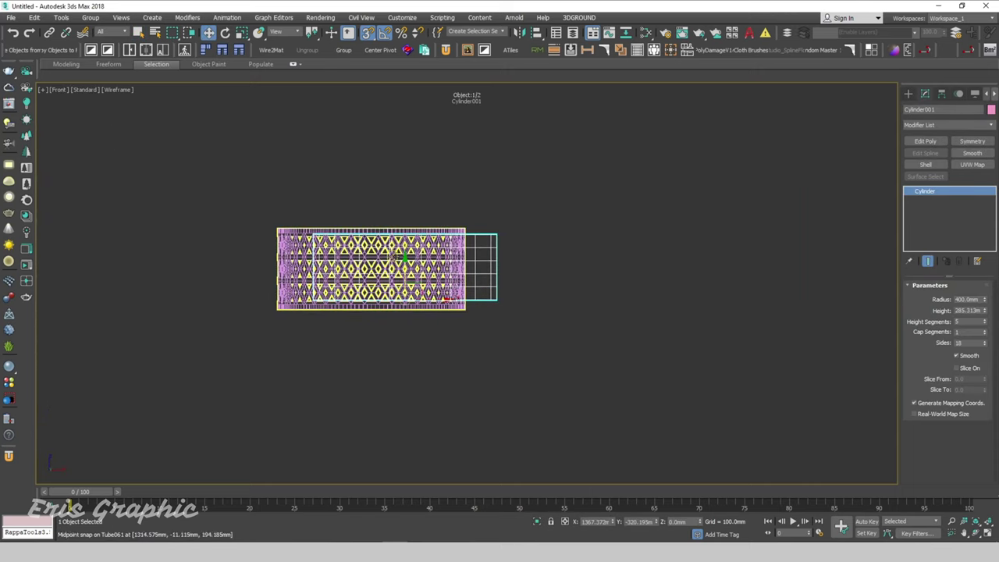
left_click_drag(402, 261, 404, 201)
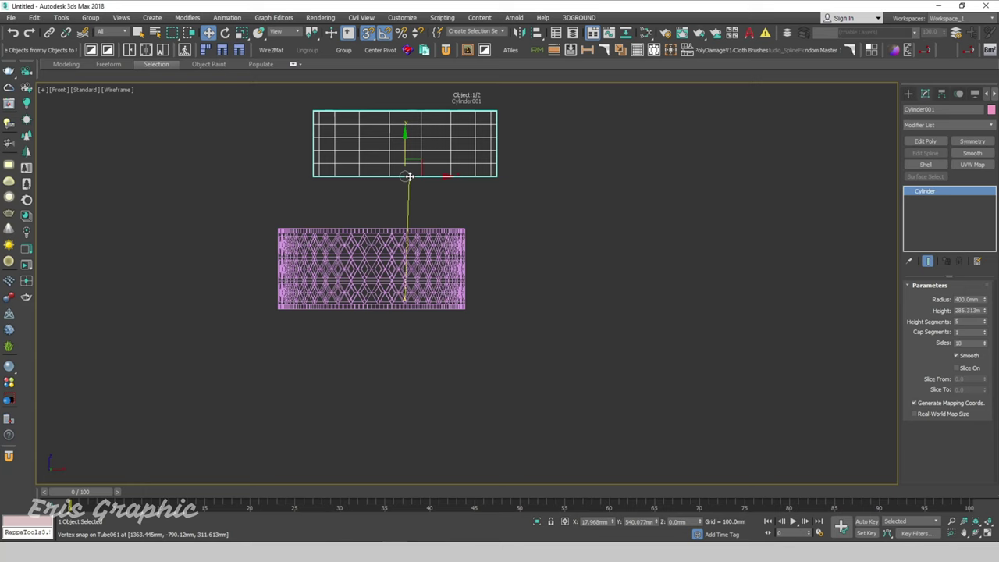
Set the cylinder height to 30 mm, making a flat slab.
double_click(965, 311)
type("30")
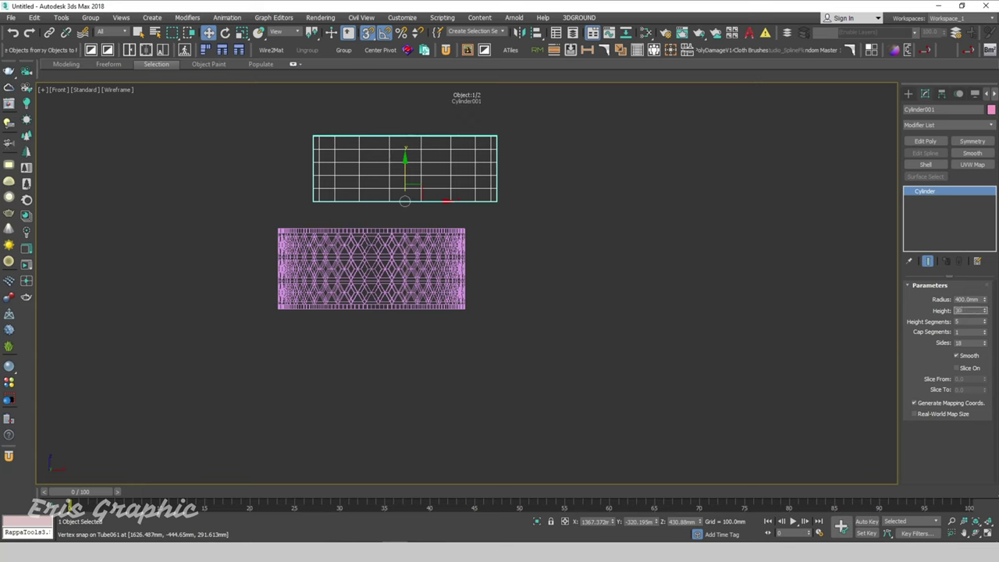
key("Return")
left_click(665, 279)
scroll(504, 176, "up", 2)
left_click(467, 205)
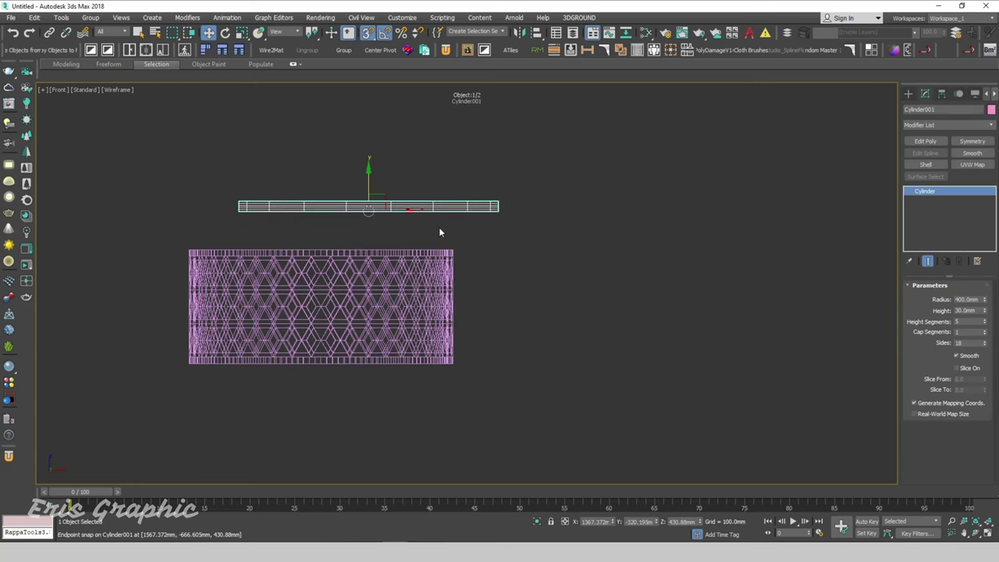
In shaded Top view, align the slab to the honeycomb ring with Alt+A.
key("t")
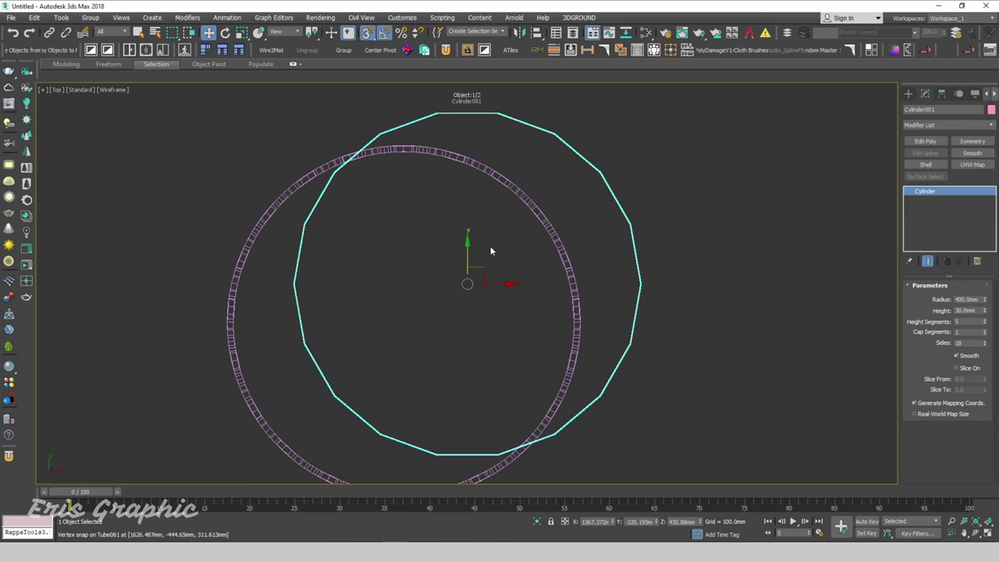
scroll(489, 252, "down", 2)
scroll(411, 252, "up", 1)
key("F3")
key("alt+a")
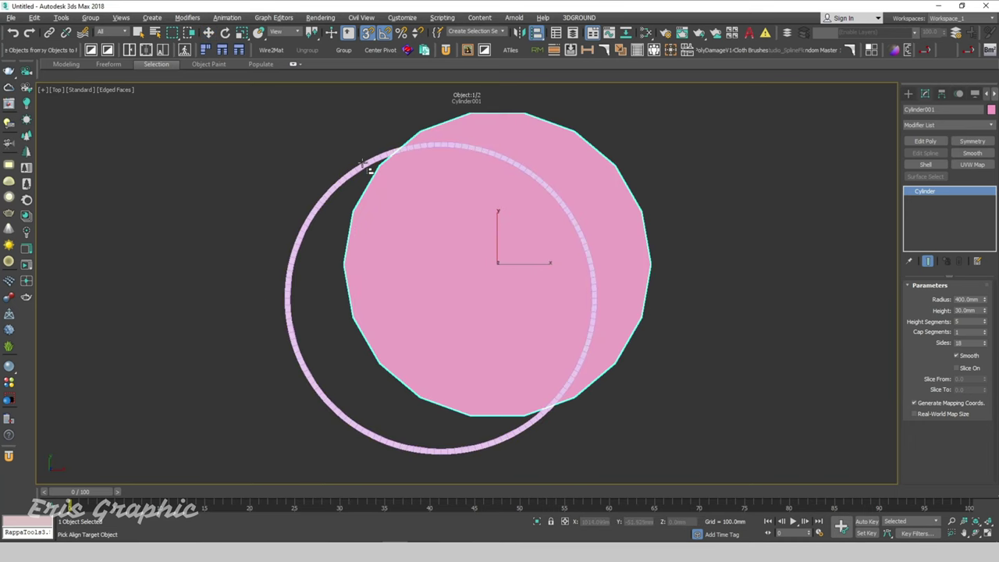
left_click(367, 167)
left_click_drag(494, 174, 737, 175)
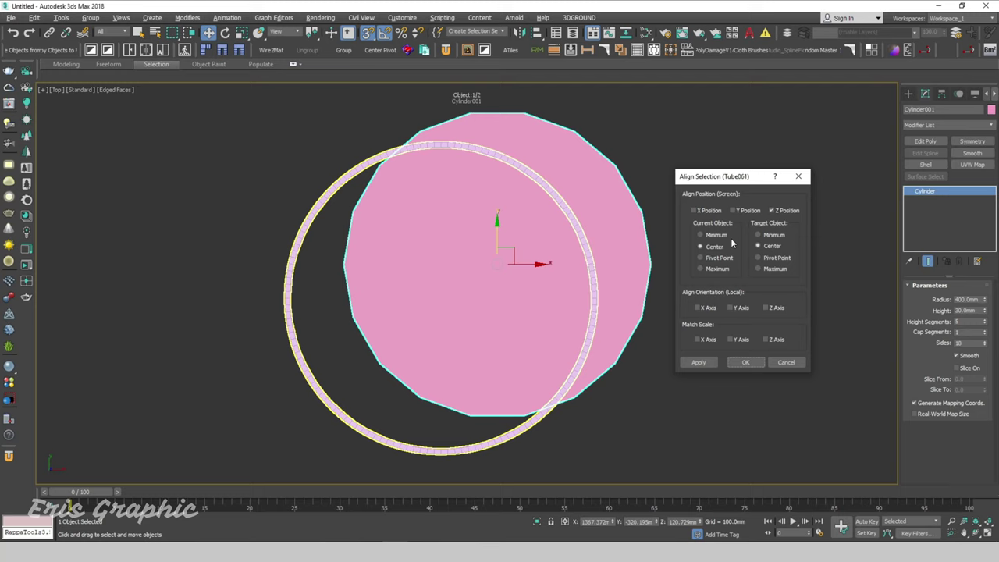
Centre the slab on the lattice in X and Y, then confirm its 450 mm radius.
left_click(702, 211)
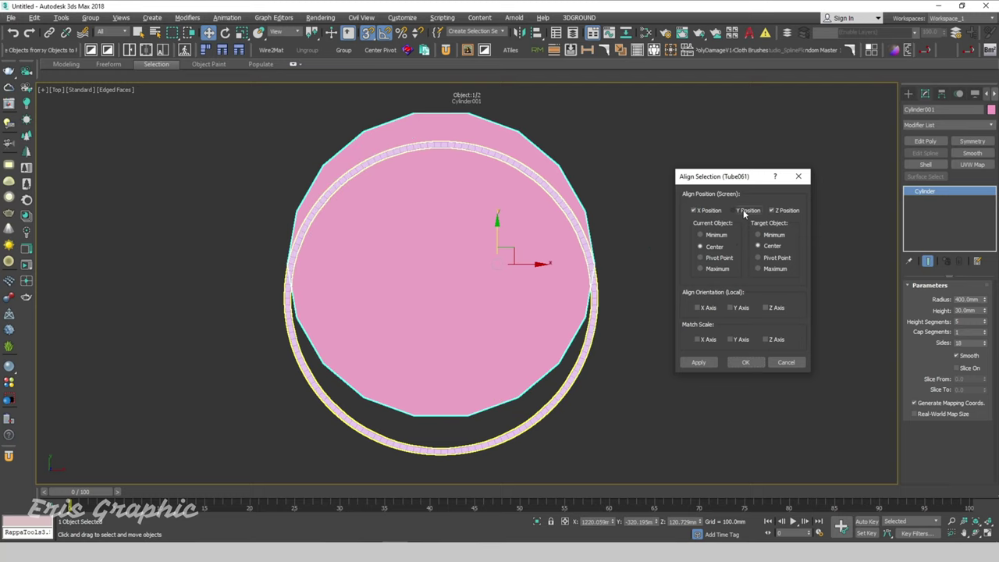
left_click(738, 209)
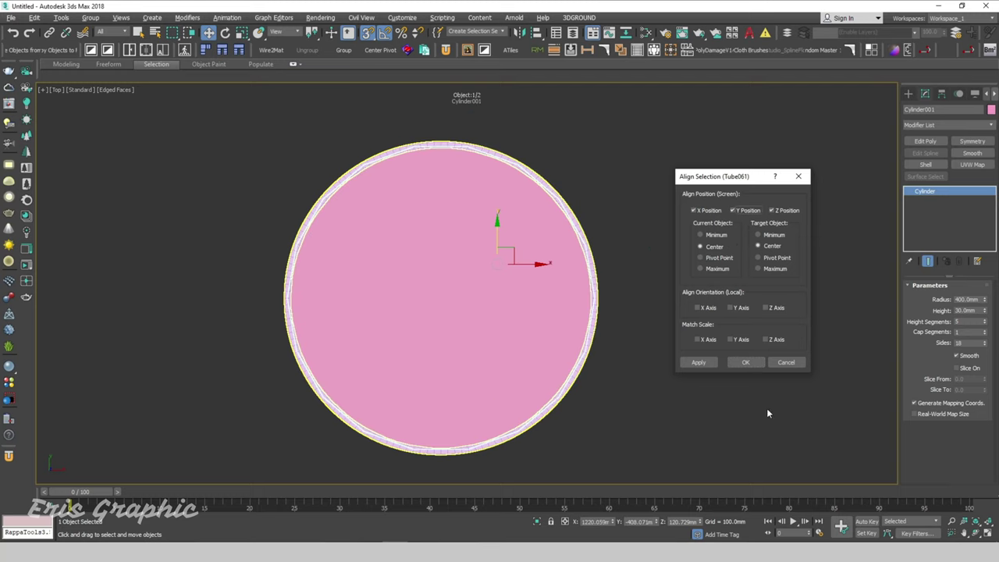
left_click(745, 363)
key("q")
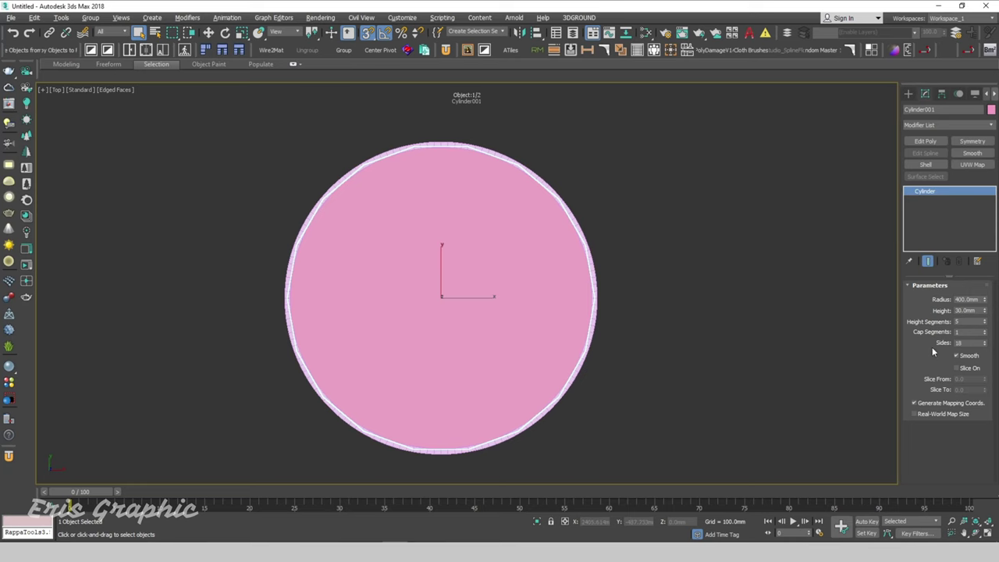
double_click(968, 300)
key("Return")
In Front view, move the cylinder onto the top of the lattice.
left_click(694, 158)
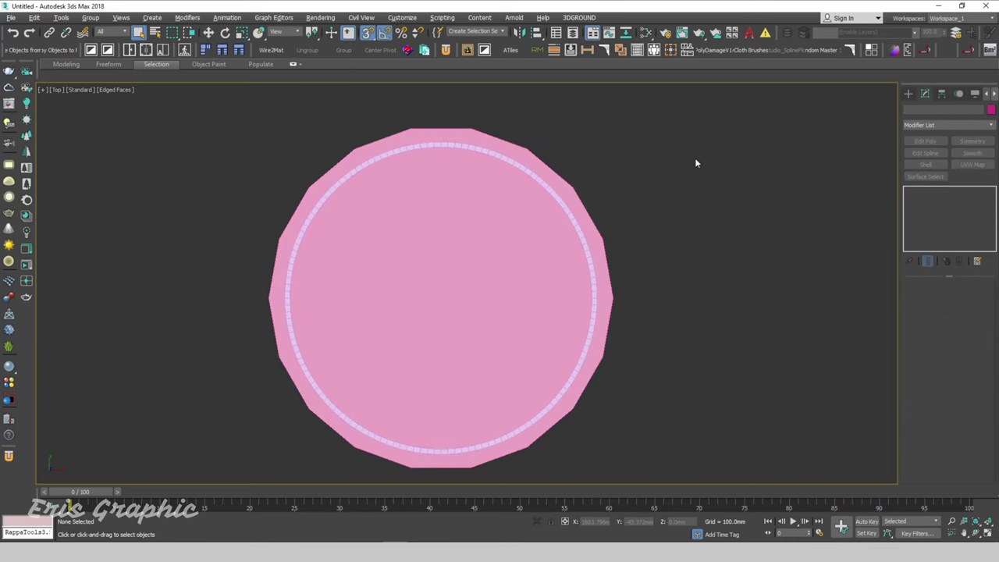
key("f")
scroll(712, 276, "down", 3)
scroll(225, 290, "up", 4)
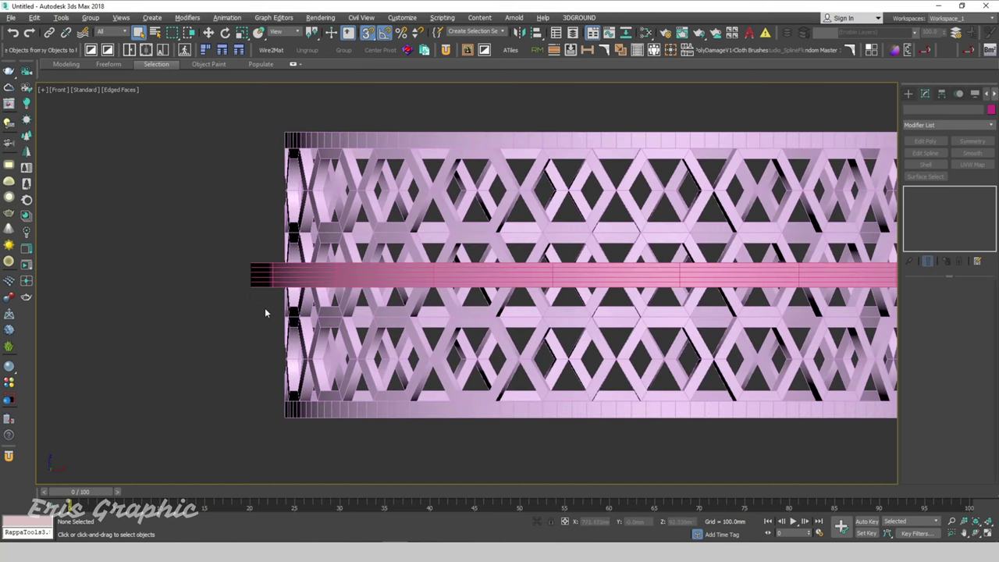
left_click(261, 275)
scroll(261, 274, "down", 6)
key("w")
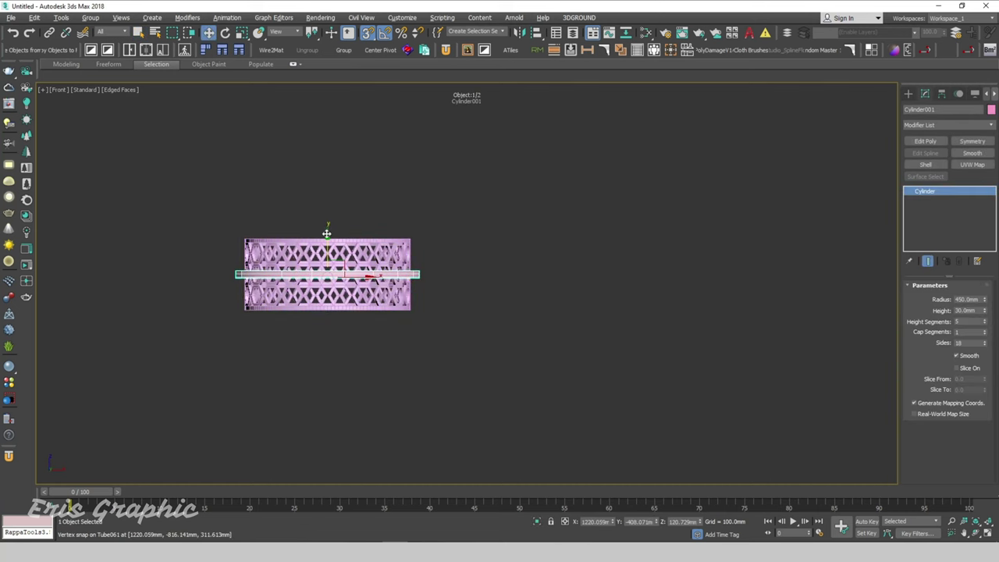
mouse_move(327, 275)
left_mouse_down()
mouse_move(395, 186)
mouse_move(431, 232)
left_mouse_up()
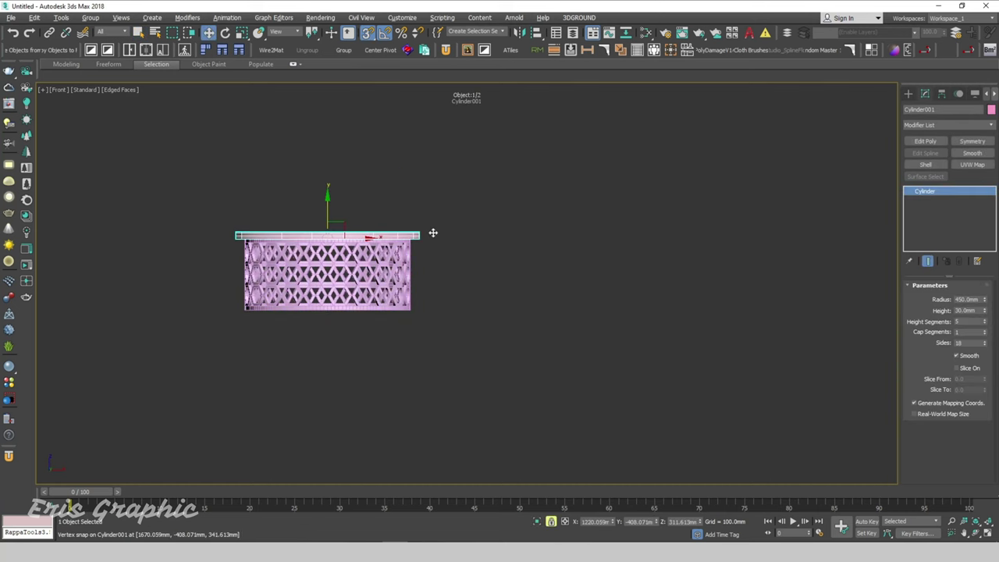
scroll(437, 234, "up", 4)
Resize the tabletop cylinder to a 420 mm radius and frame the table.
left_click_drag(486, 182, 432, 242)
mouse_move(437, 238)
middle_mouse_down("alt")
mouse_move(551, 248)
mouse_move(555, 262)
middle_mouse_up("alt")
double_click(966, 299)
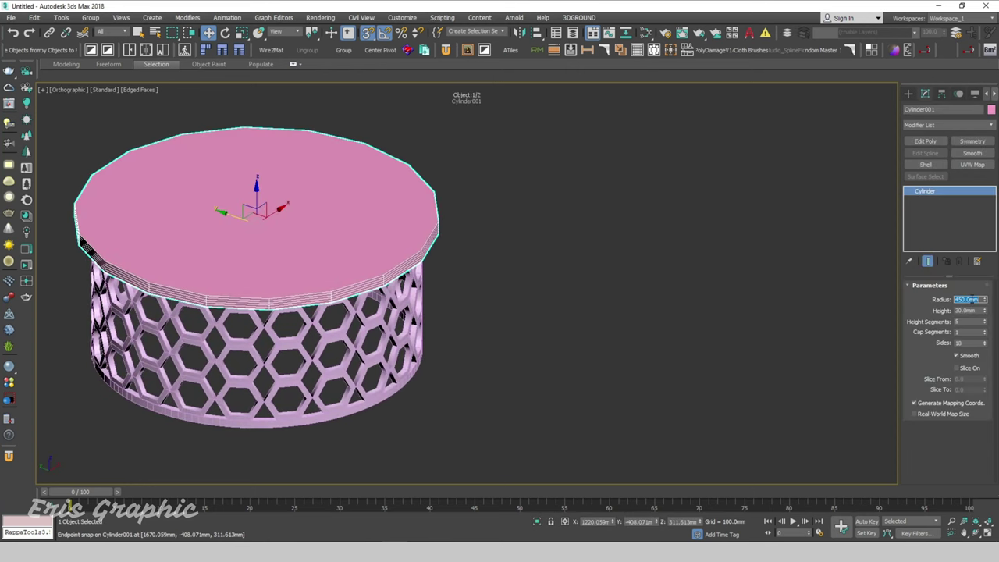
type("420")
key("Return")
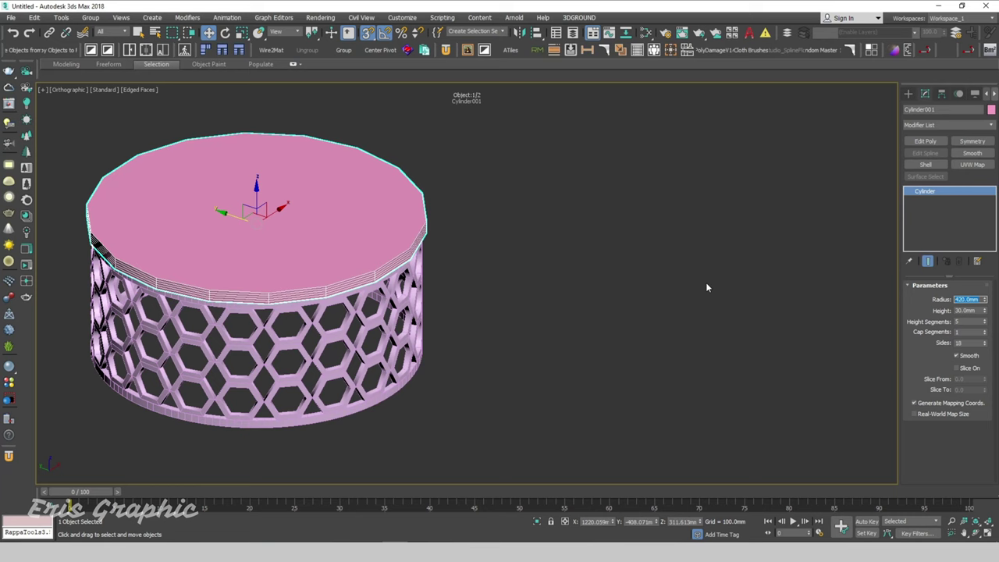
left_click(437, 210)
key("q")
left_click(296, 199)
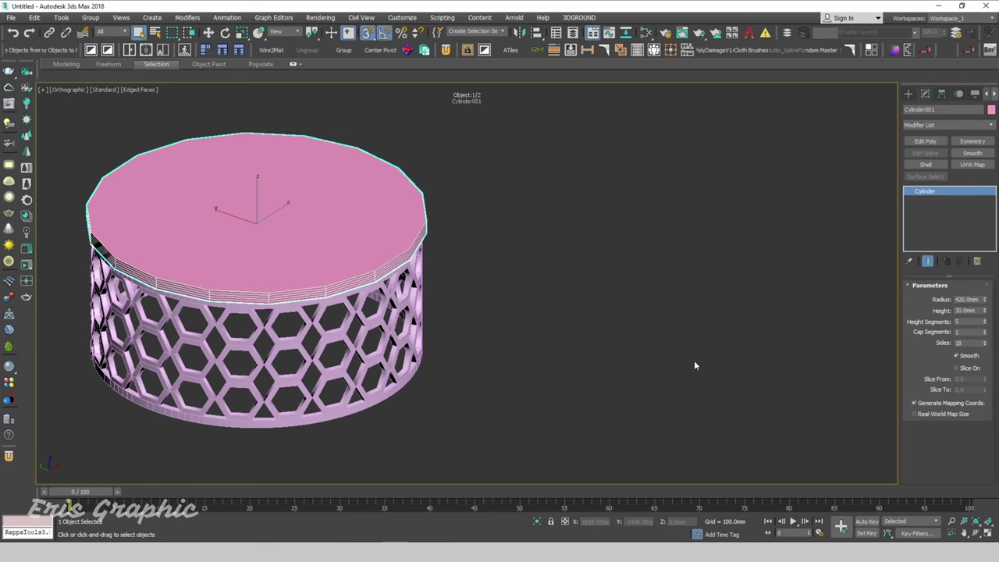
middle_click_drag(575, 355, 722, 365)
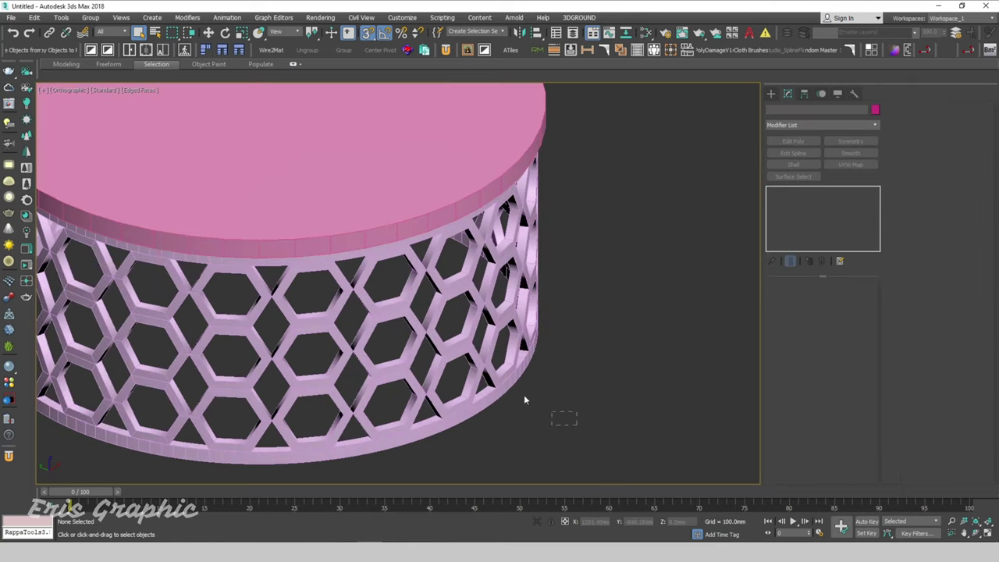
Add a Chamfer modifier to the lattice with a 2.0 mm amount.
left_click(813, 124)
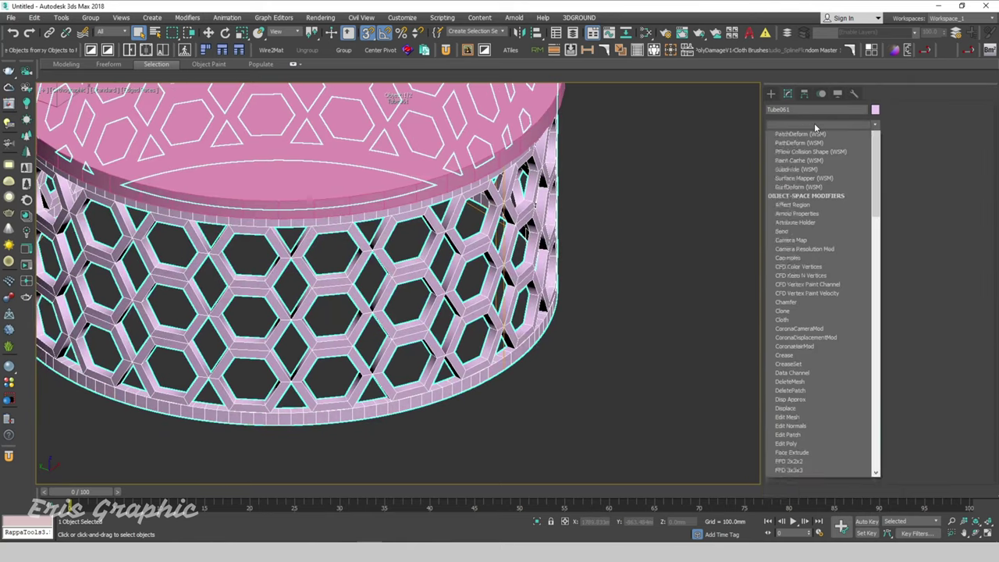
type("c")
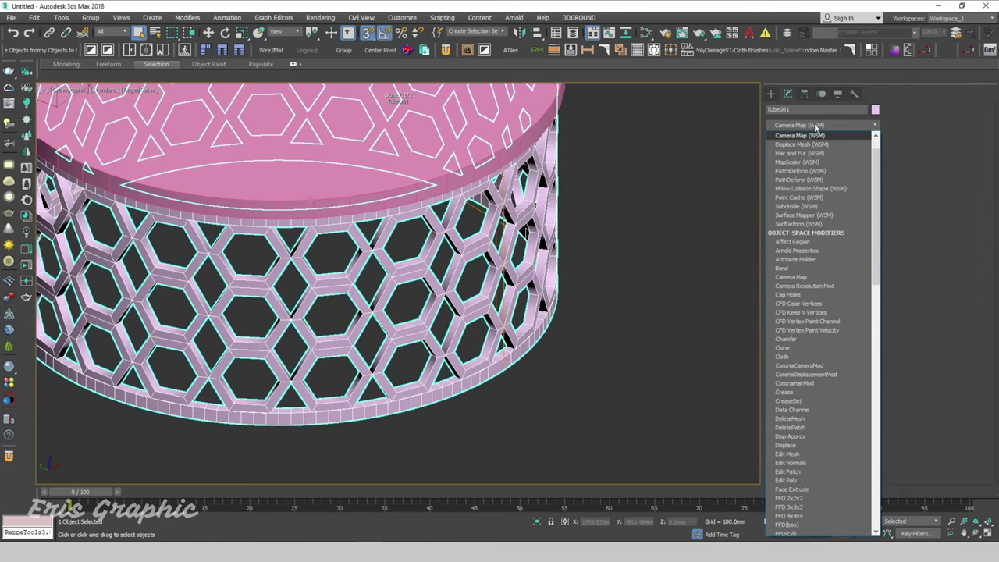
left_click(795, 199)
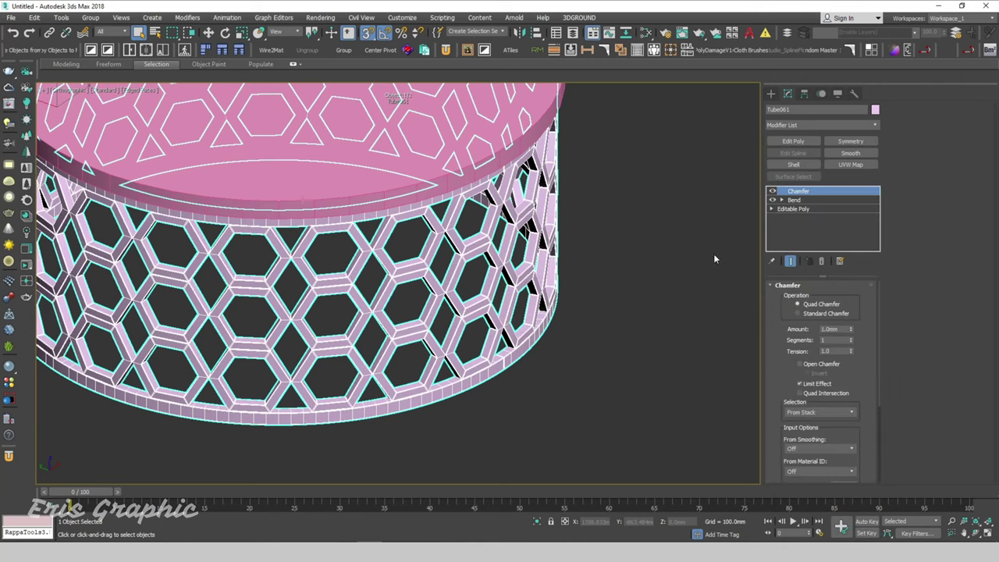
scroll(521, 407, "up", 3)
scroll(397, 254, "up", 5)
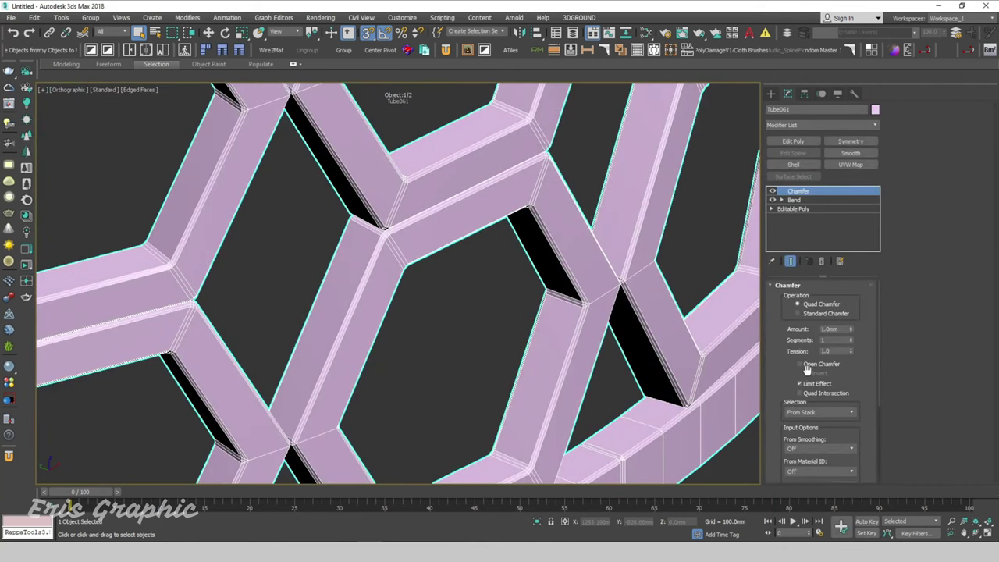
double_click(831, 329)
type("2")
key("Tab")
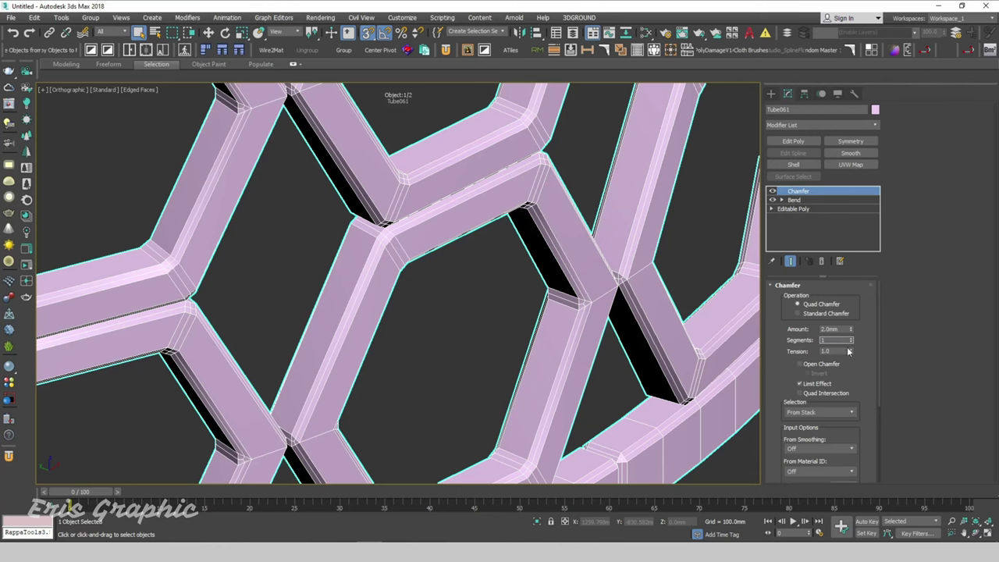
Keep 2 chamfer segments and limit smoothing to the chamfered edges only.
key("Tab")
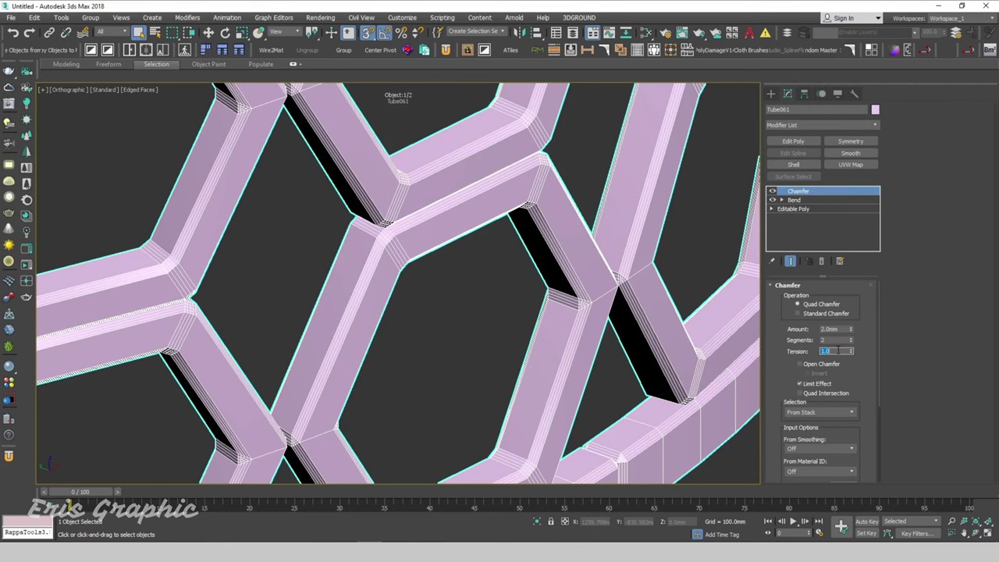
scroll(465, 270, "up", 2)
scroll(548, 355, "up", 2)
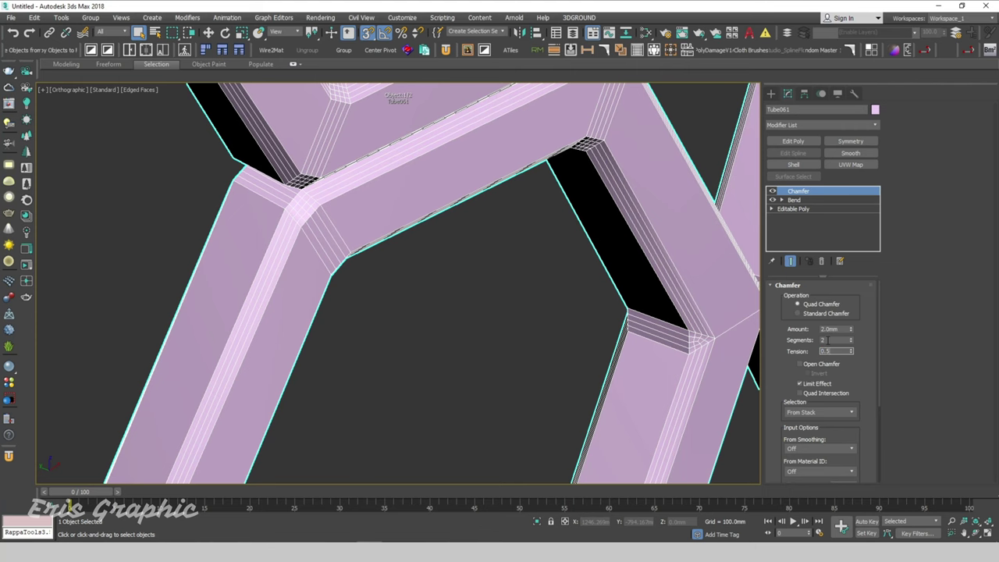
scroll(664, 367, "down", 2)
scroll(508, 345, "down", 2)
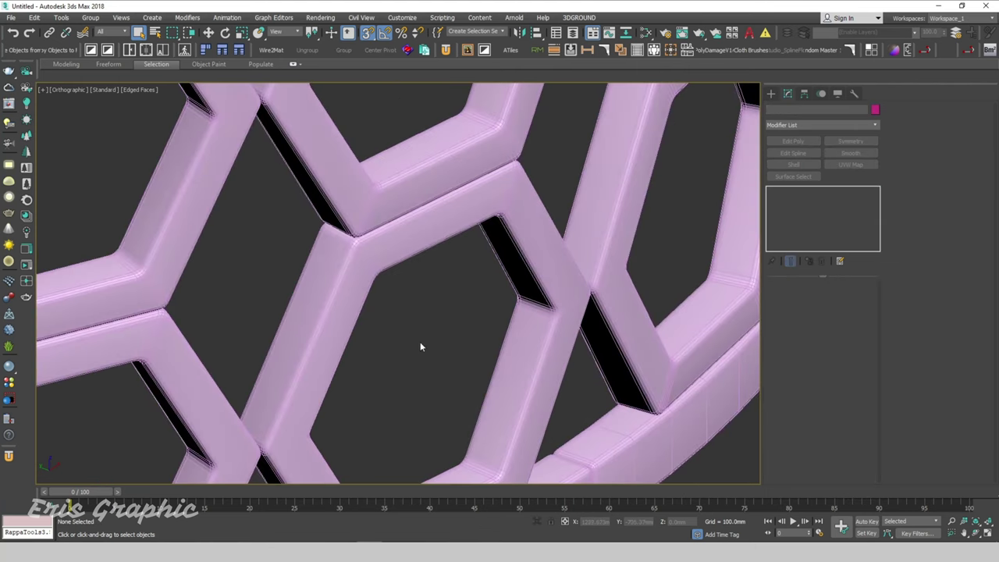
scroll(787, 408, "down", 3)
scroll(787, 407, "down", 3)
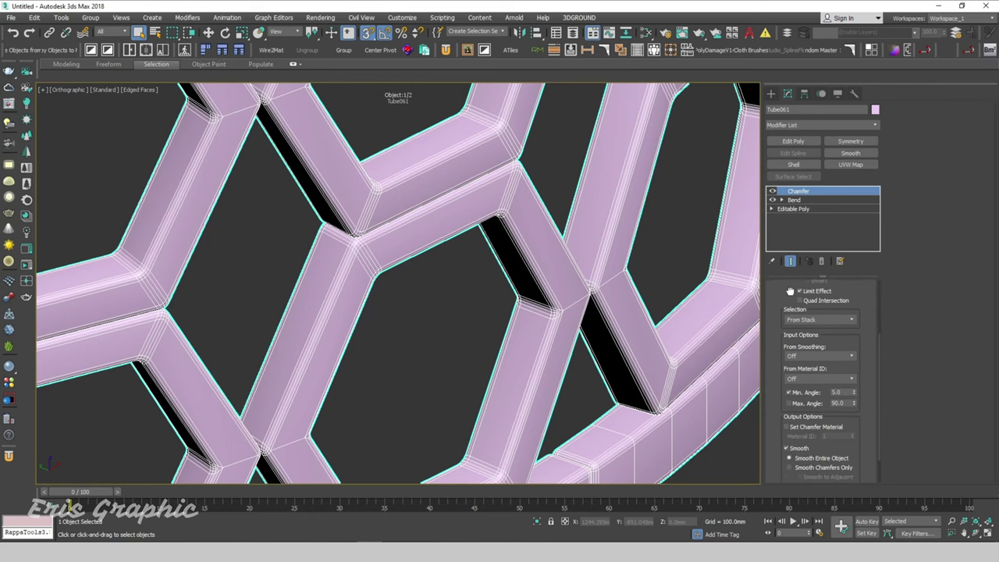
scroll(777, 432, "down", 2)
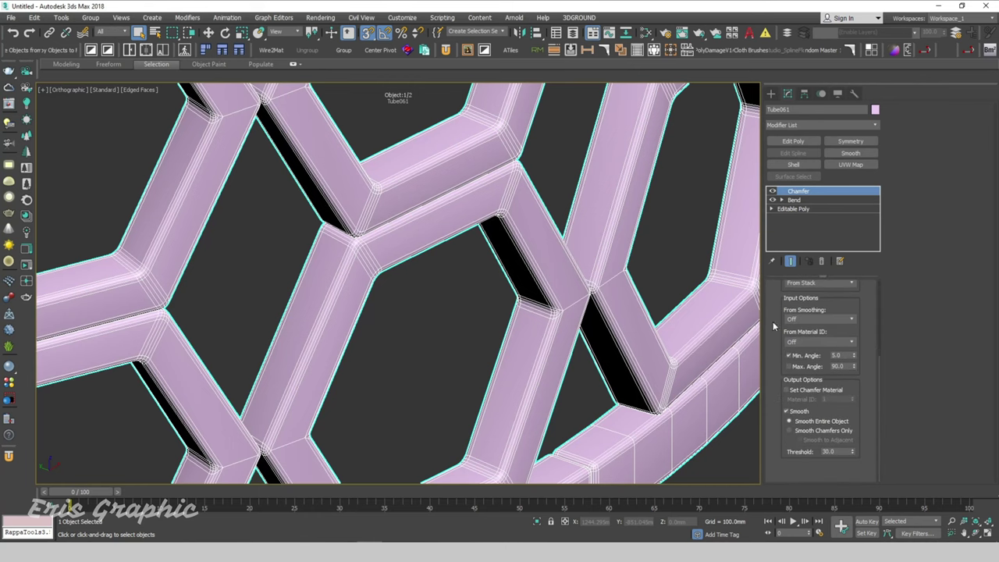
scroll(497, 340, "up", 3)
scroll(441, 263, "up", 2)
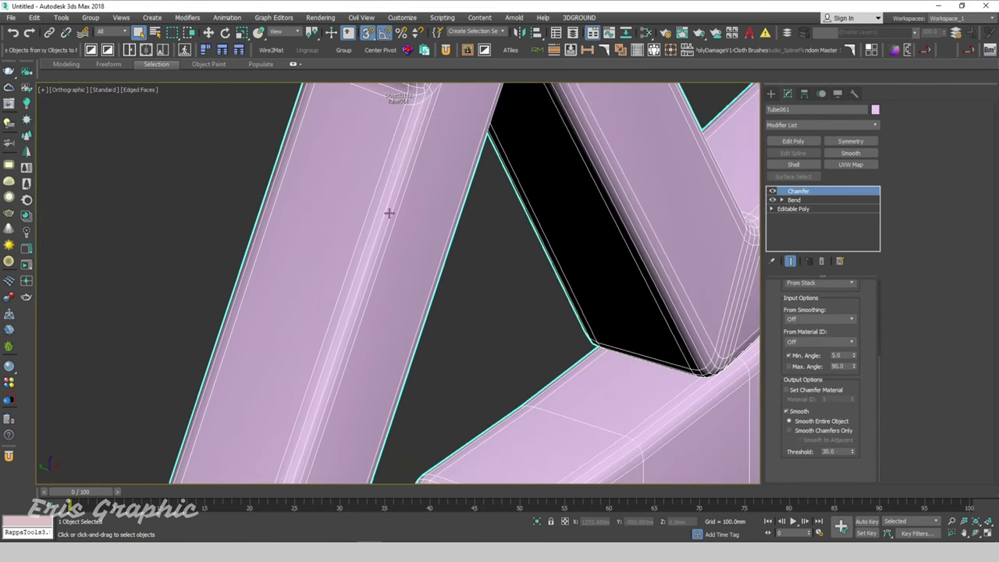
left_click(799, 430)
Inspect the chamfered honeycomb lattice, then reselect it.
scroll(493, 304, "down", 5)
left_click(556, 374)
scroll(556, 375, "down", 2)
scroll(556, 385, "down", 2)
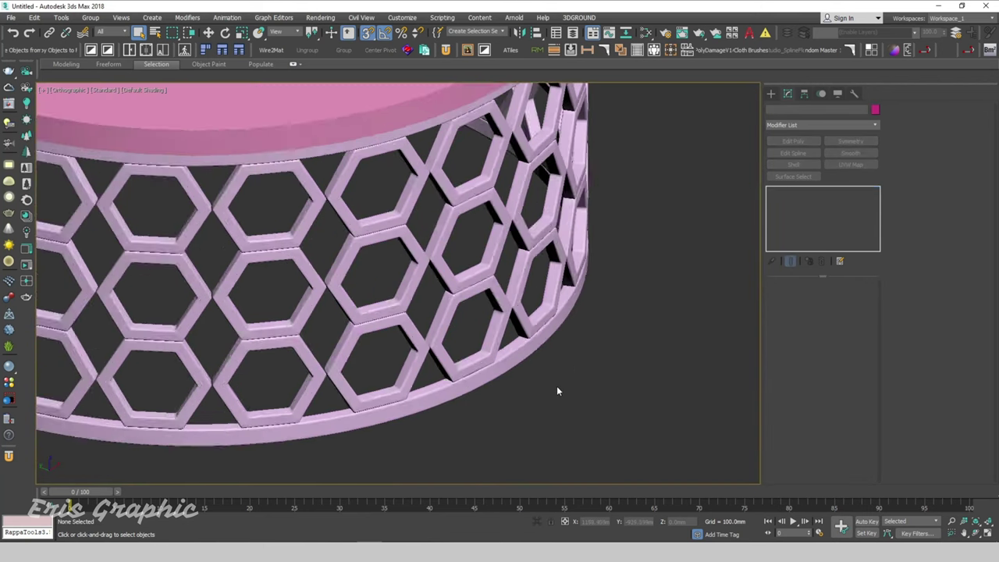
scroll(596, 369, "down", 2)
scroll(596, 369, "down", 1)
left_click(464, 351)
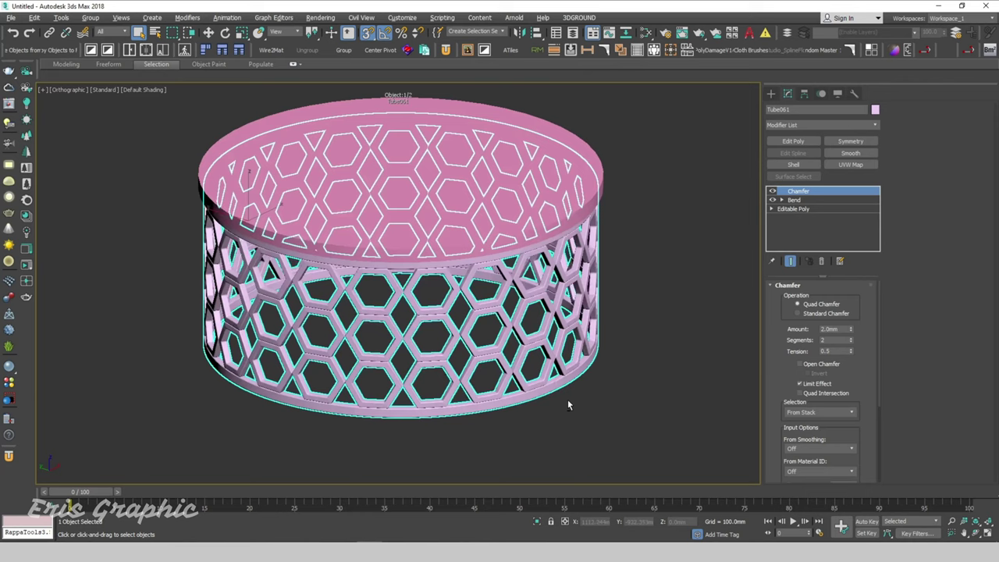
mouse_move(628, 448)
left_mouse_down()
mouse_move(494, 358)
mouse_move(602, 348)
left_mouse_up()
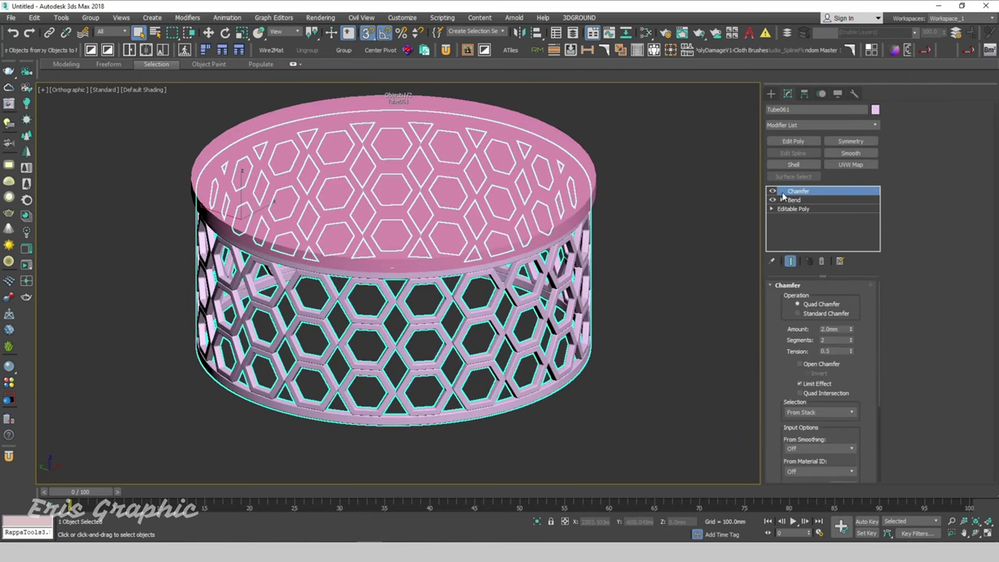
Add a Chamfer modifier to the tabletop with 2.0 mm amount and 2 segments.
left_click(637, 216)
left_click(560, 189)
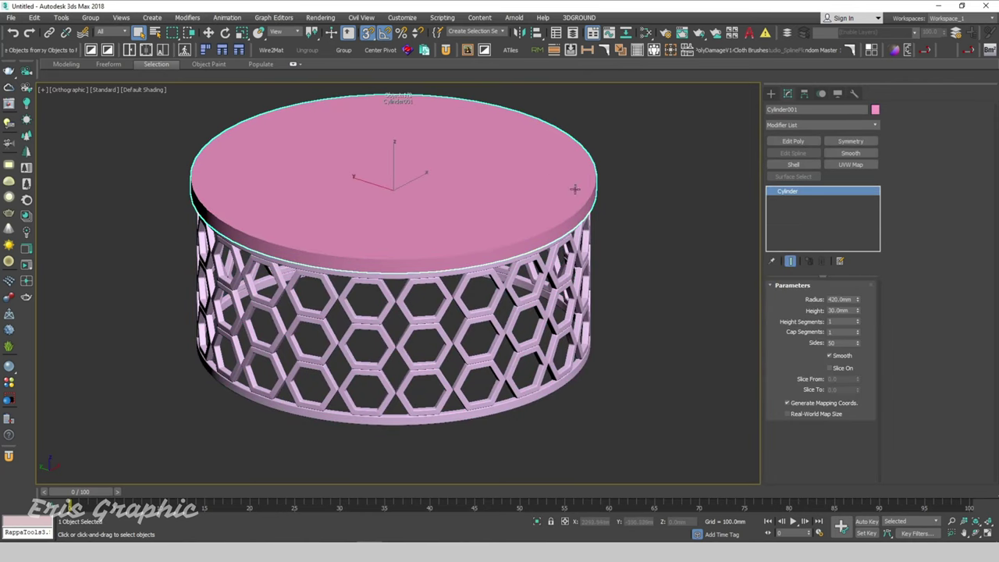
left_click(813, 124)
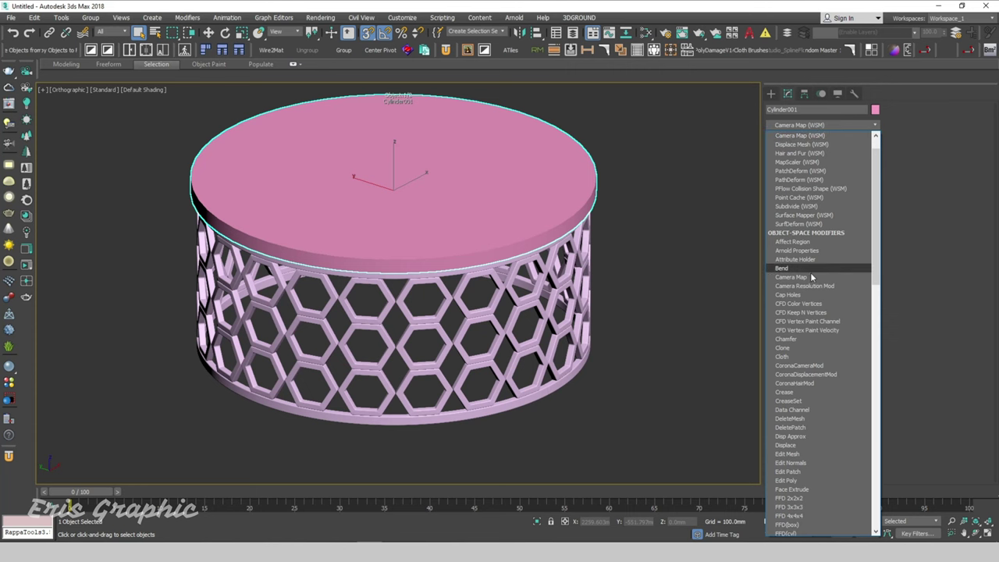
left_click(805, 199)
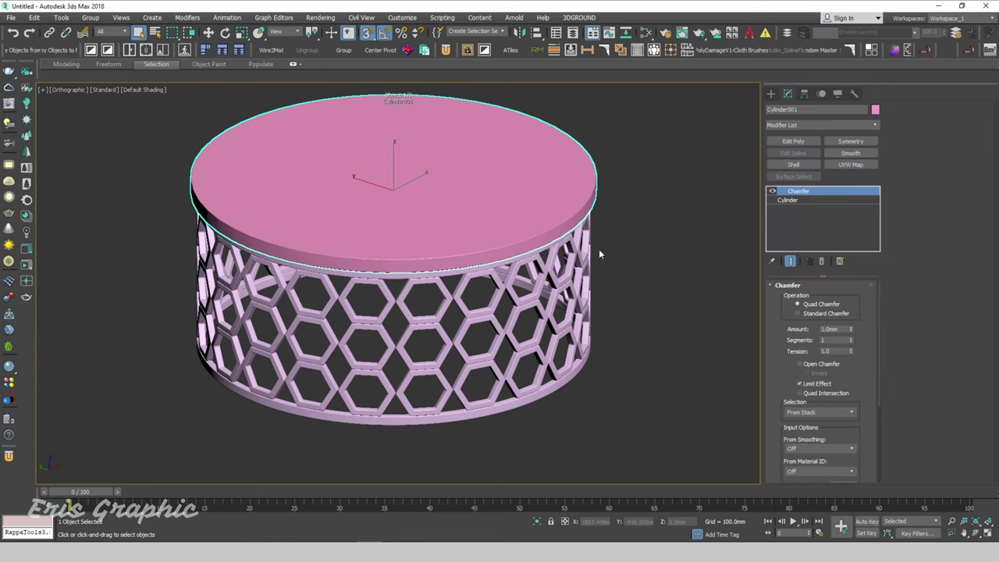
scroll(598, 249, "up", 3)
scroll(671, 227, "up", 2)
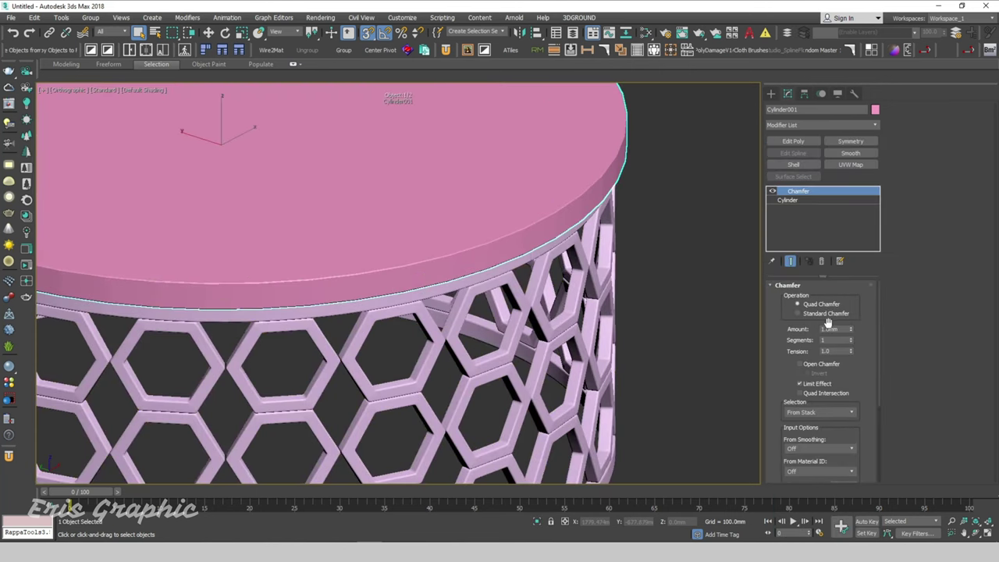
double_click(830, 329)
type("2")
key("Tab")
type("2")
key("Tab")
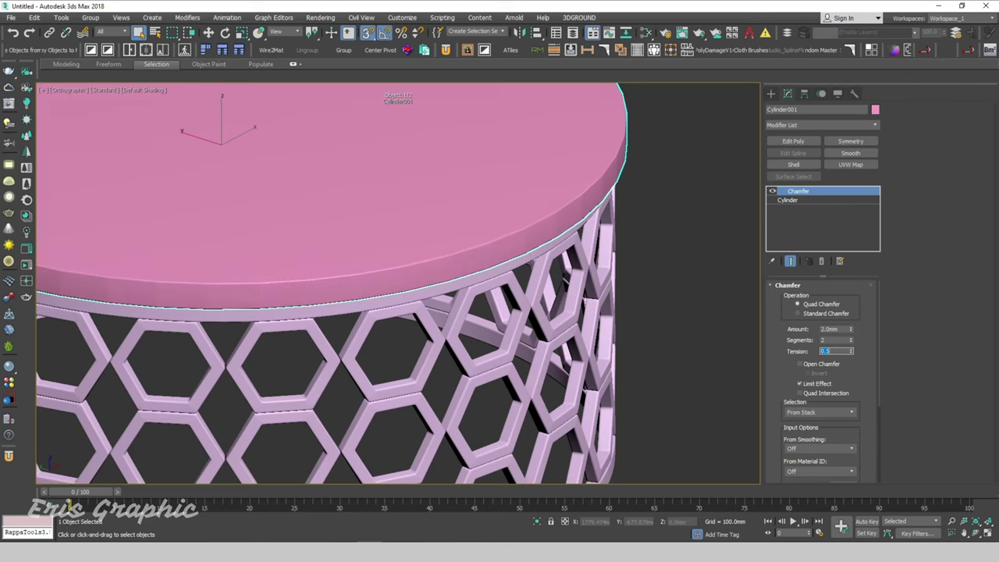
Set the tabletop cylinder's side count to 50.
left_click(712, 315)
scroll(593, 173, "up", 5)
left_click(561, 192)
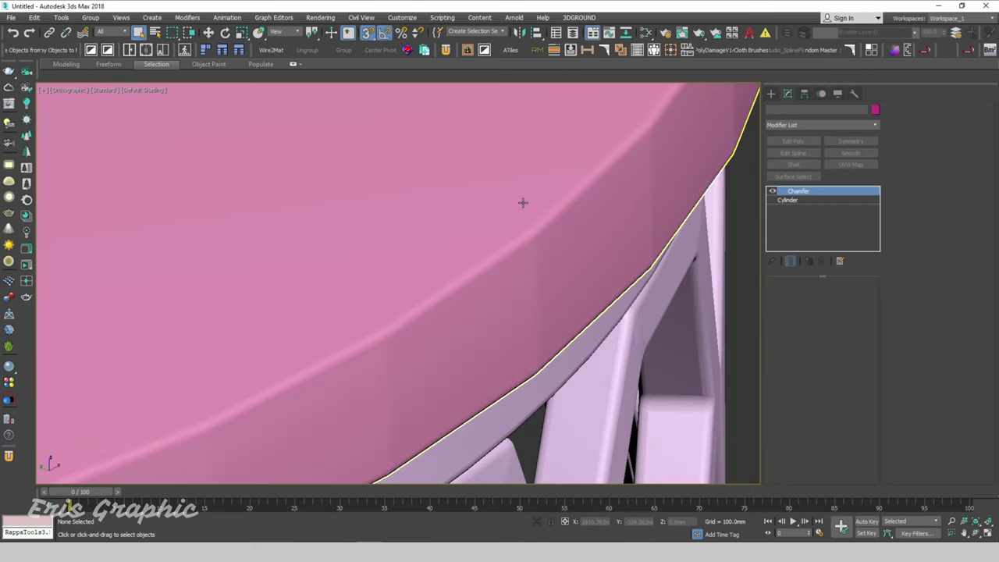
left_click(790, 200)
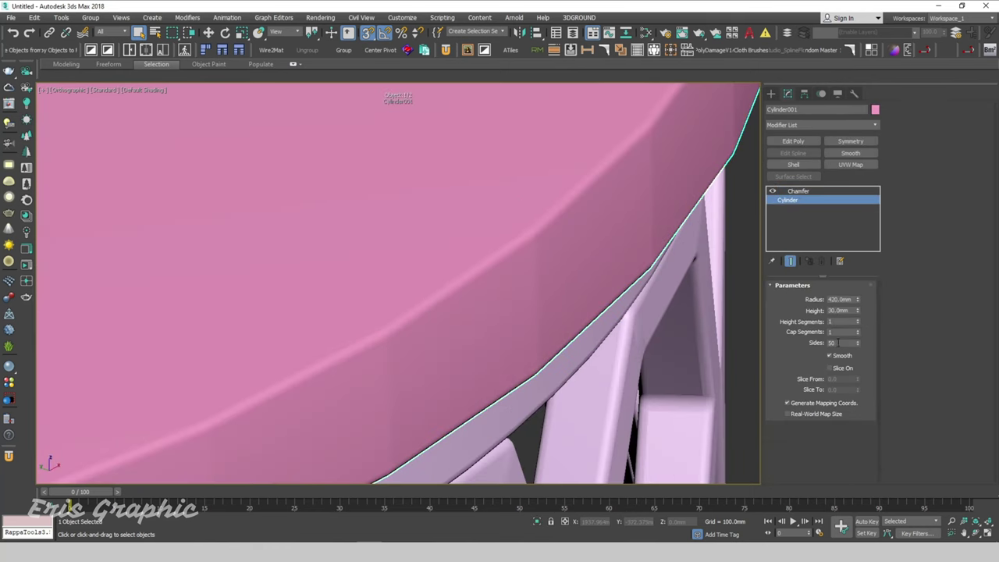
double_click(838, 344)
key("Return")
scroll(593, 279, "down", 3)
Increase the tabletop chamfer amount to 3 mm and view the result.
left_click(797, 191)
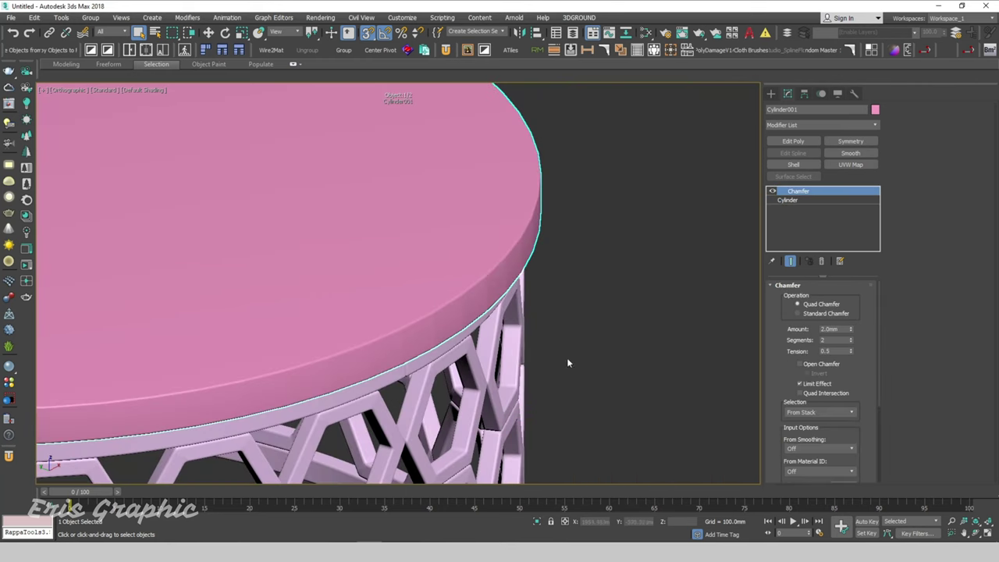
scroll(486, 274, "up", 2)
left_click(609, 246)
left_click(564, 243)
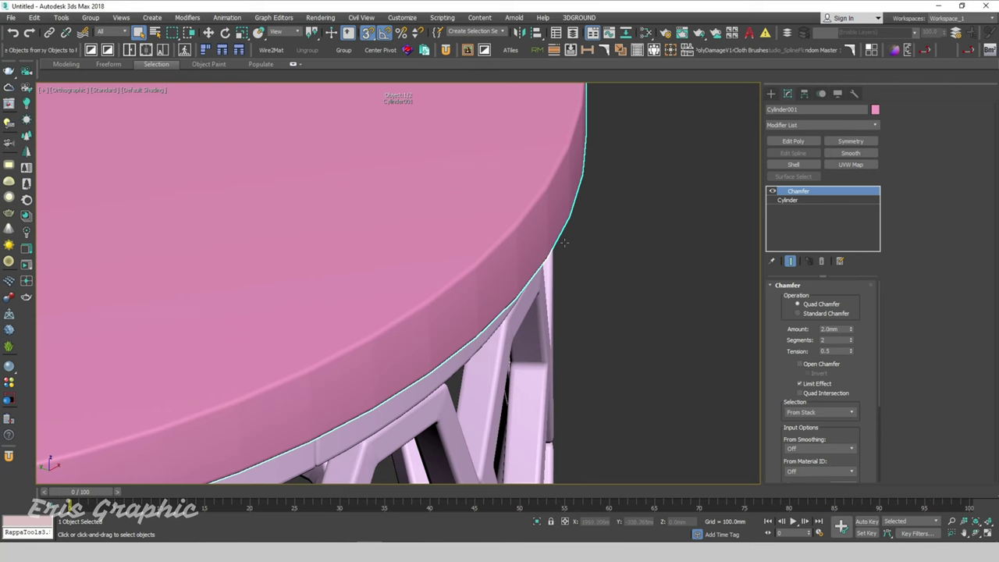
double_click(827, 328)
type("3")
key("Return")
scroll(591, 268, "down", 5)
left_click(592, 268)
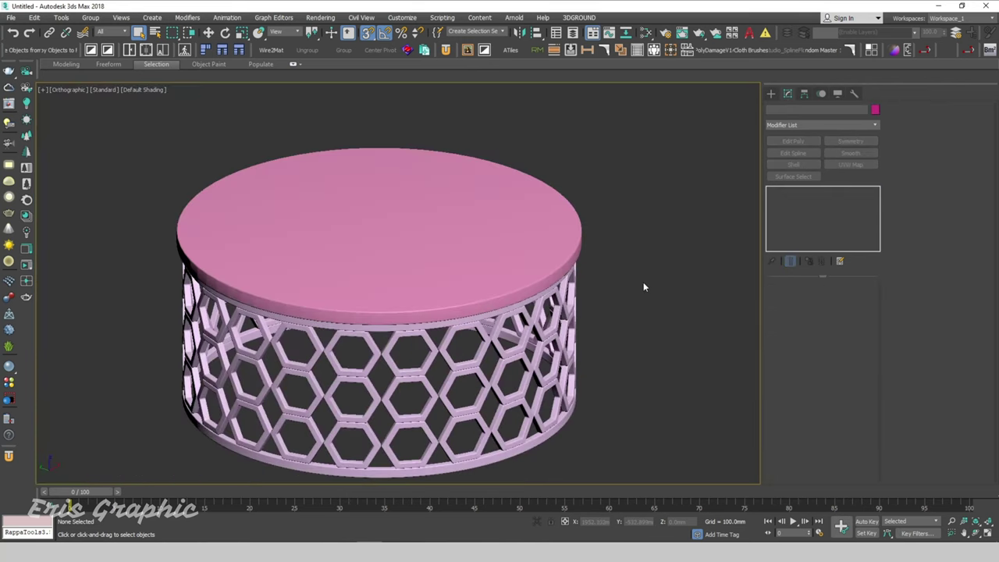
Select the tabletop to review its chamfer, then reframe the view around the table.
left_click(529, 263)
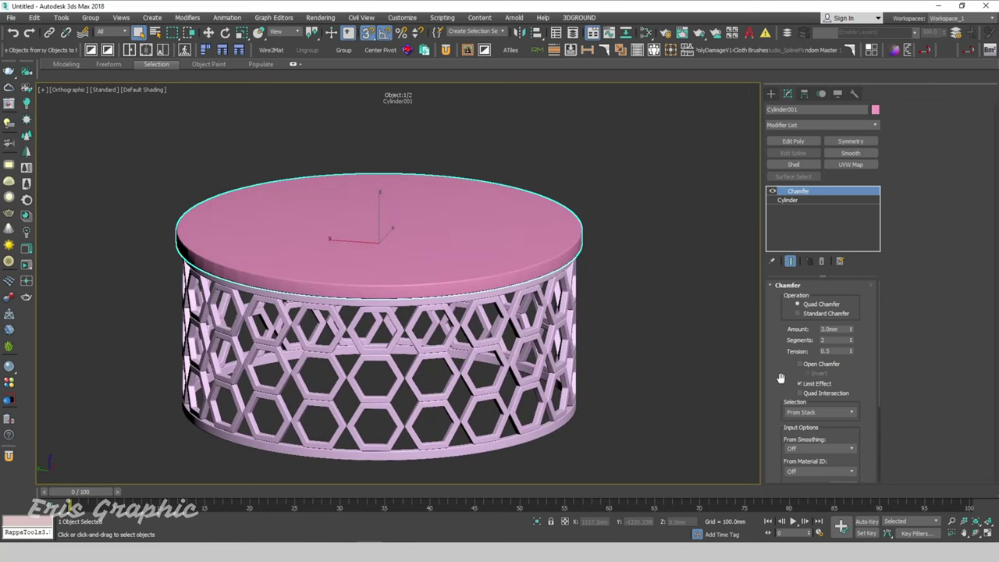
scroll(781, 378, "down", 5)
left_click(618, 326)
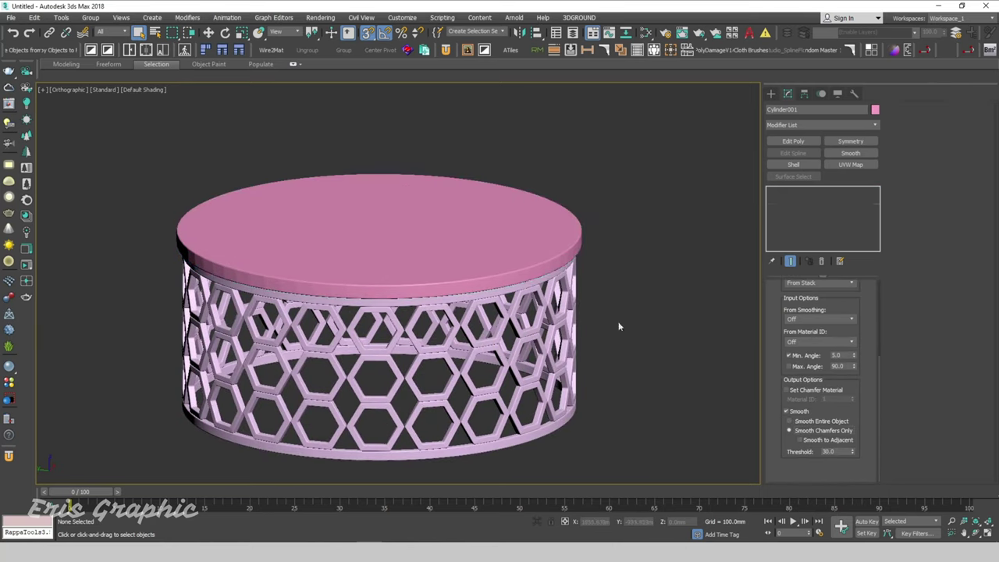
scroll(486, 257, "up", 3)
left_click(486, 257)
scroll(515, 312, "up", 3)
scroll(569, 304, "down", 5)
scroll(553, 266, "down", 2)
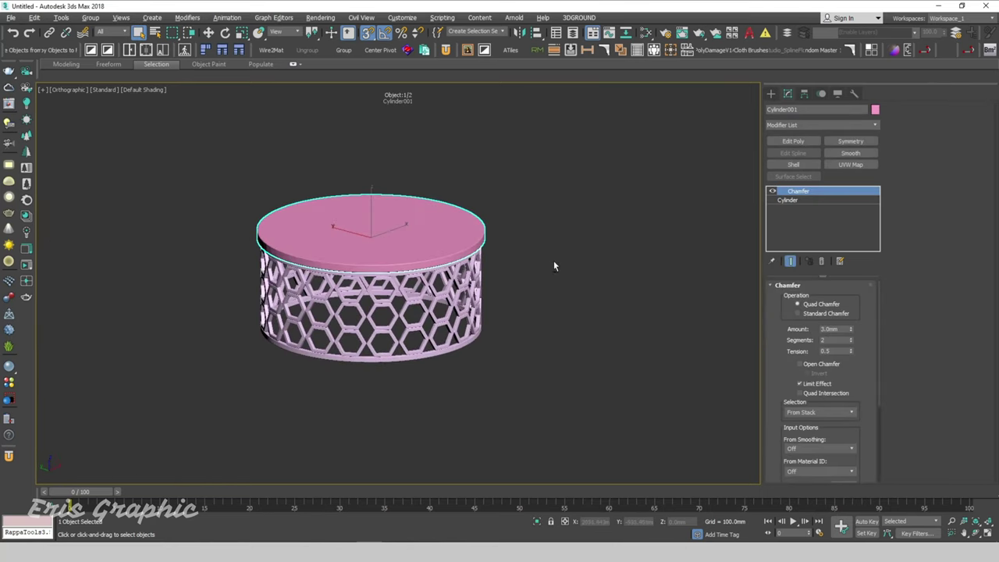
left_click(555, 270)
scroll(628, 336, "down", 1)
scroll(602, 338, "up", 3)
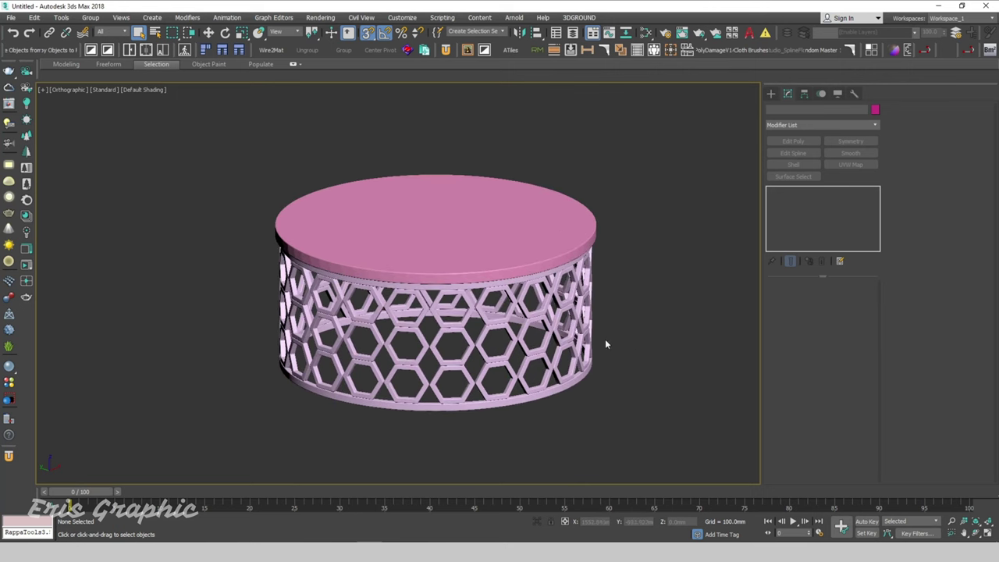
scroll(605, 343, "up", 2)
middle_click_drag(434, 481, 437, 468, "alt")
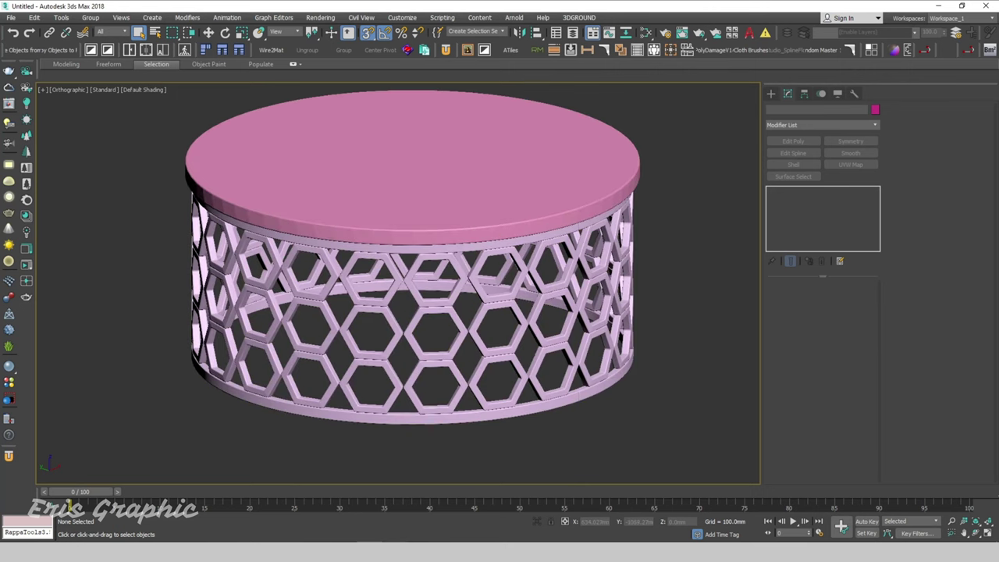
middle_click_drag(679, 147, 683, 165)
Switch the scene to a different renderer in Render Setup and open the Slate Material Editor.
key("F10")
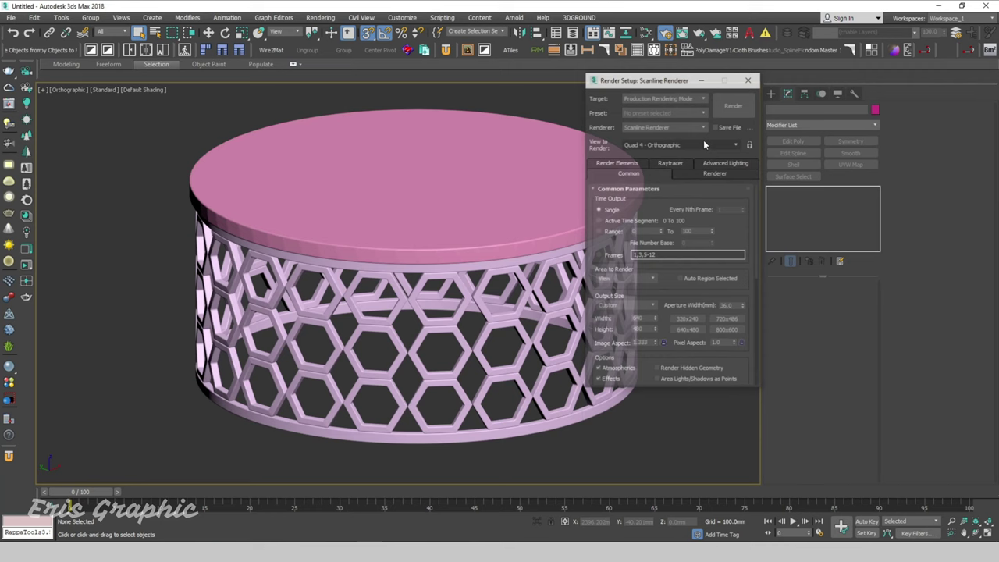
left_click(656, 127)
left_click(653, 163)
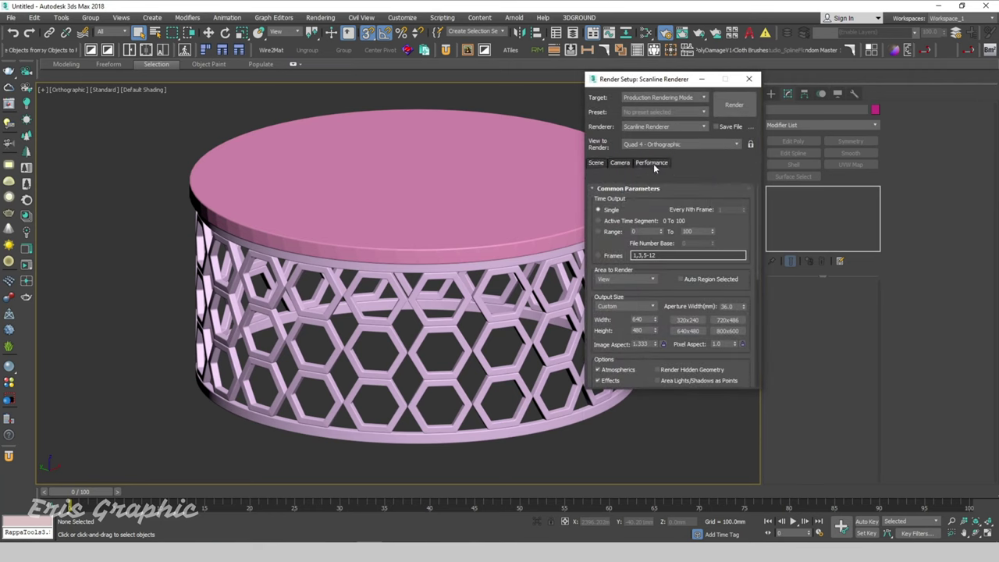
left_click(749, 79)
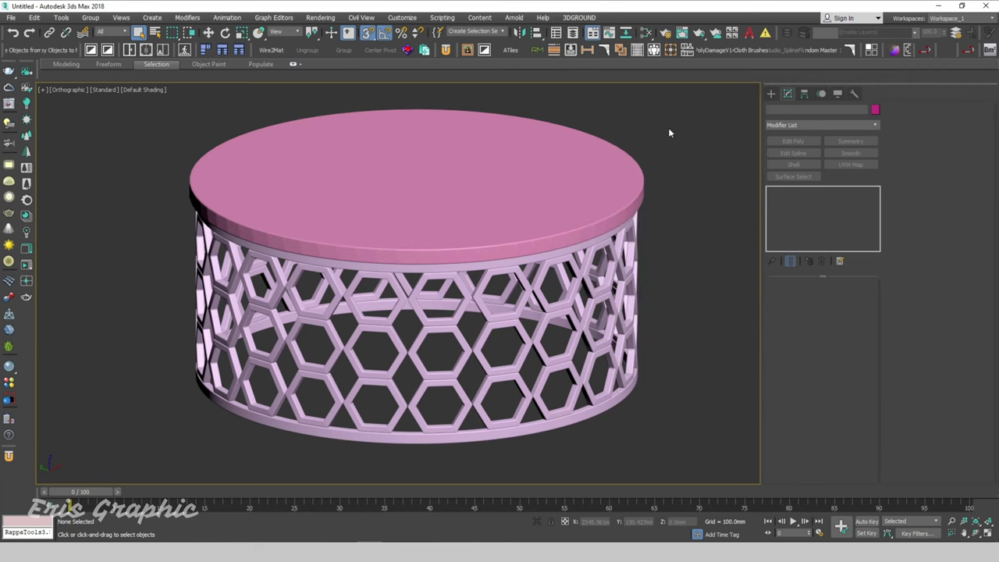
key("m")
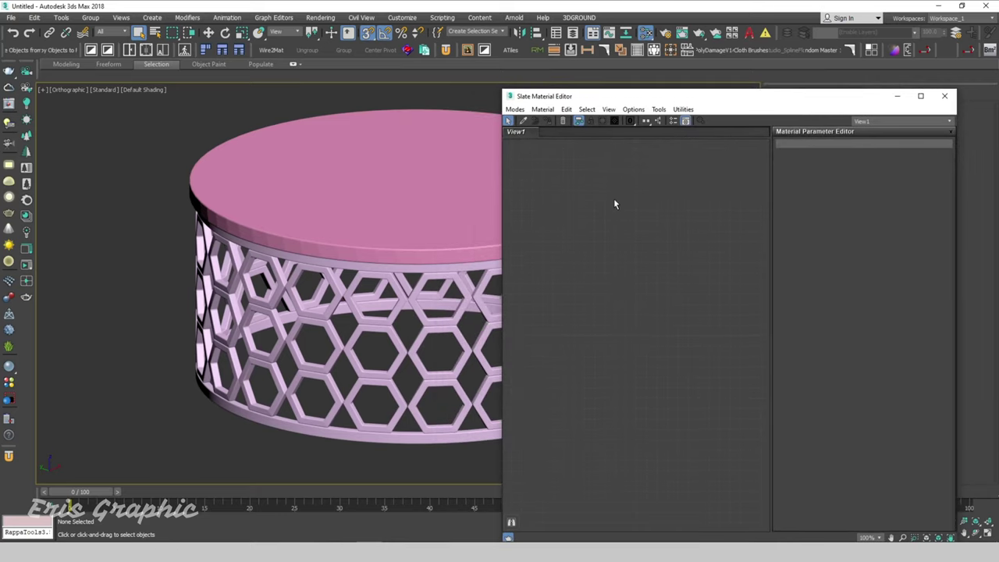
Open the Corona Material Library on its Wood category.
left_click(26, 216)
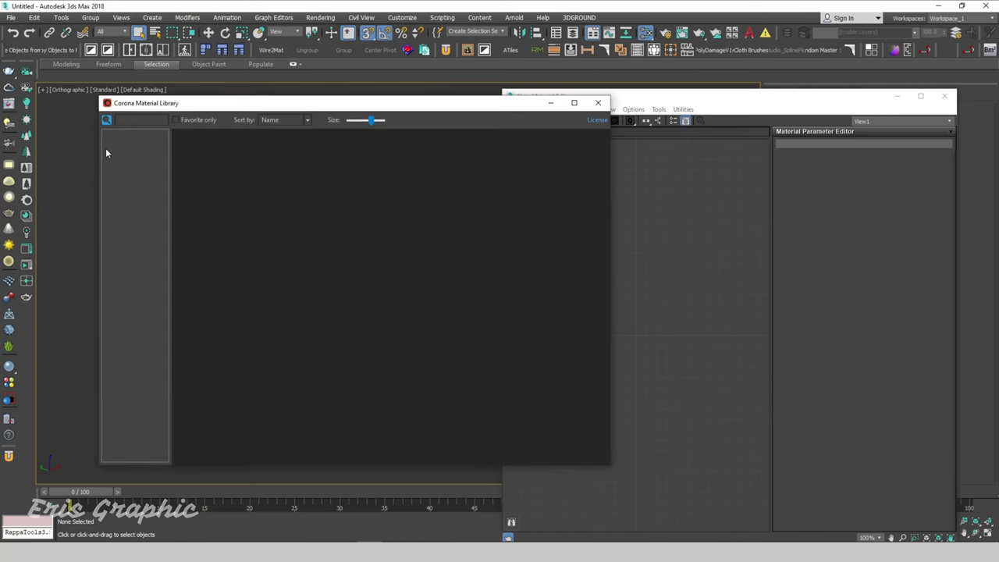
left_click(119, 340)
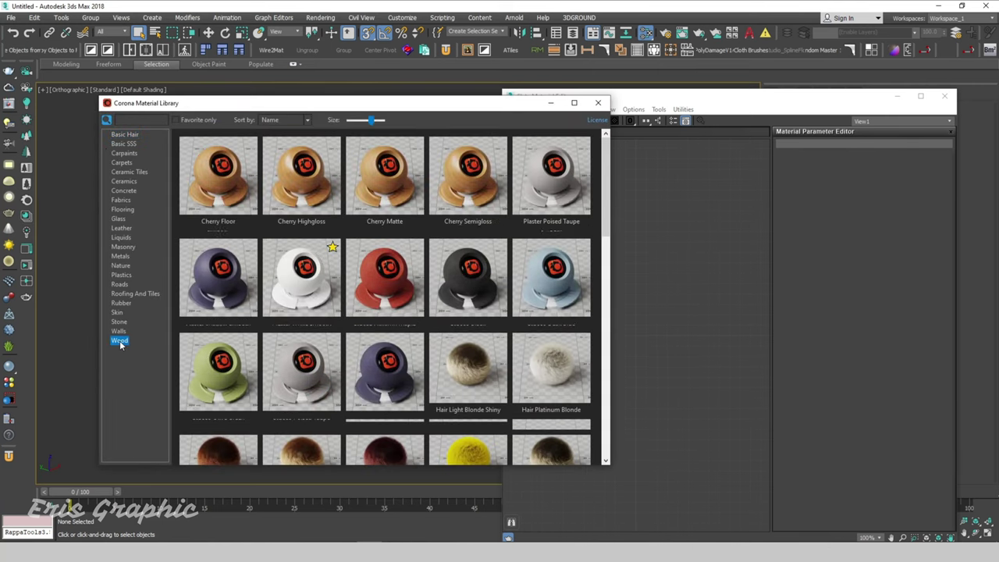
scroll(278, 326, "down", 3)
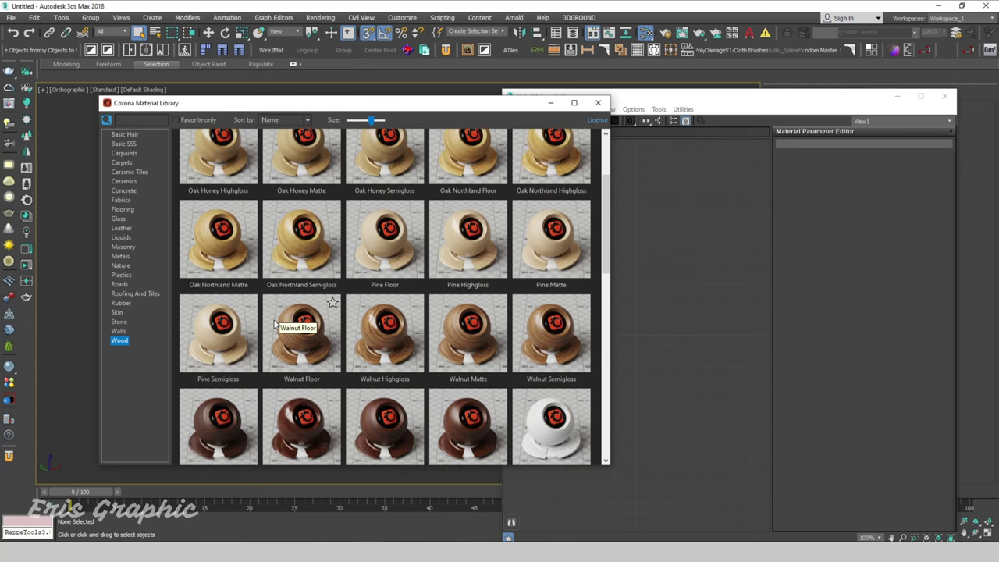
scroll(273, 322, "down", 2)
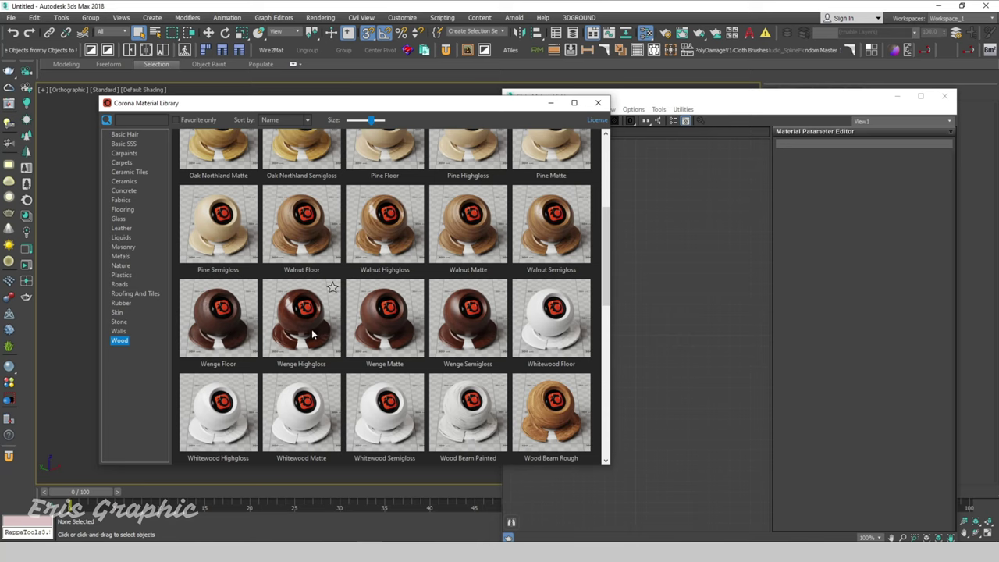
Preview the Walnut Matte, Walnut Semigloss and Wenge Matte wood materials up close.
left_click(482, 221)
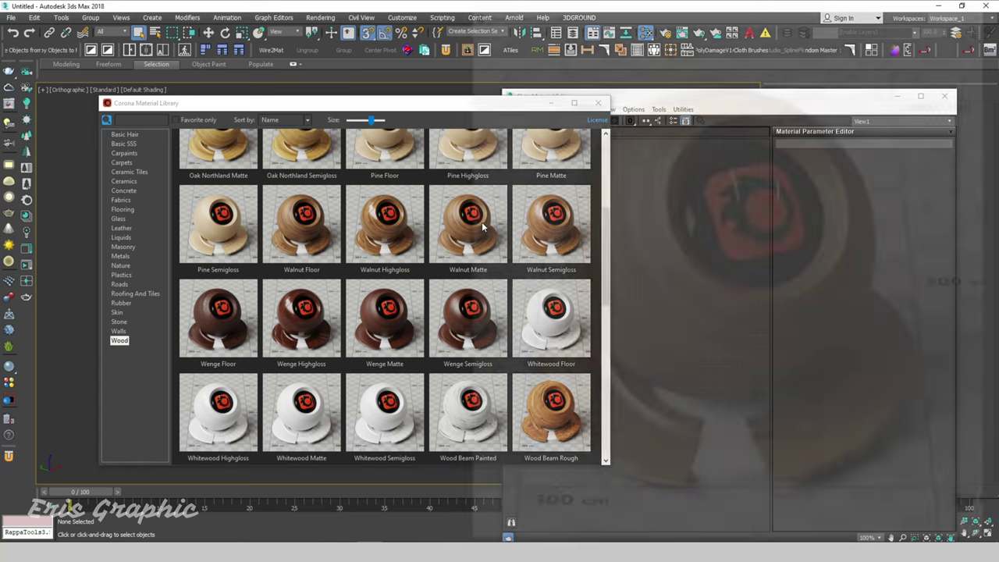
left_click(986, 8)
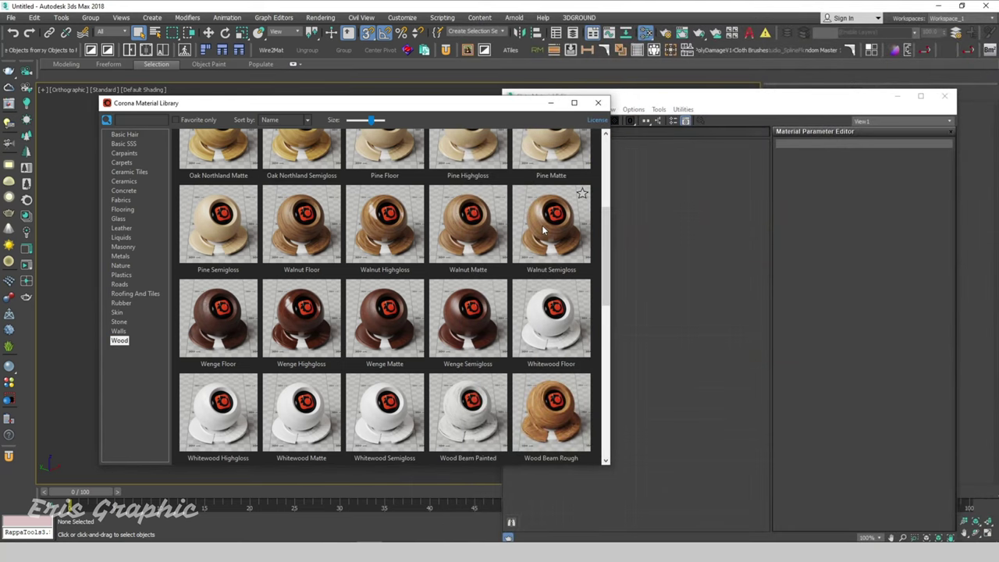
left_click(546, 222)
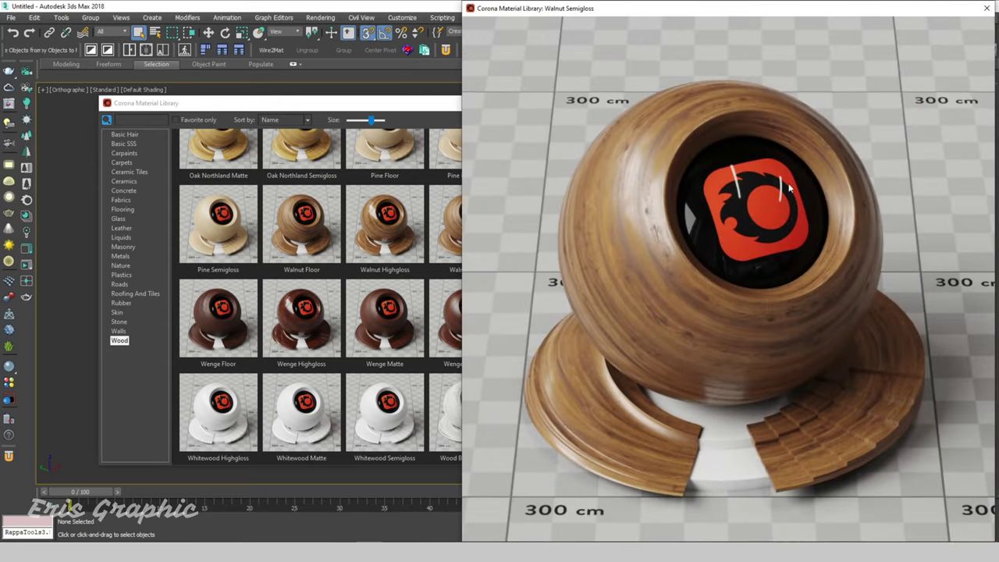
left_click(986, 9)
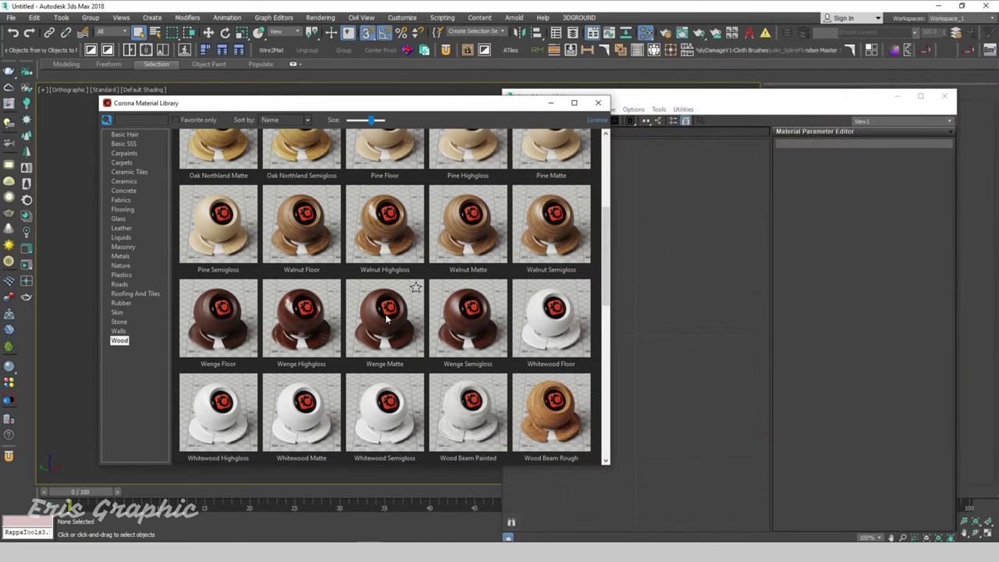
left_click(386, 317)
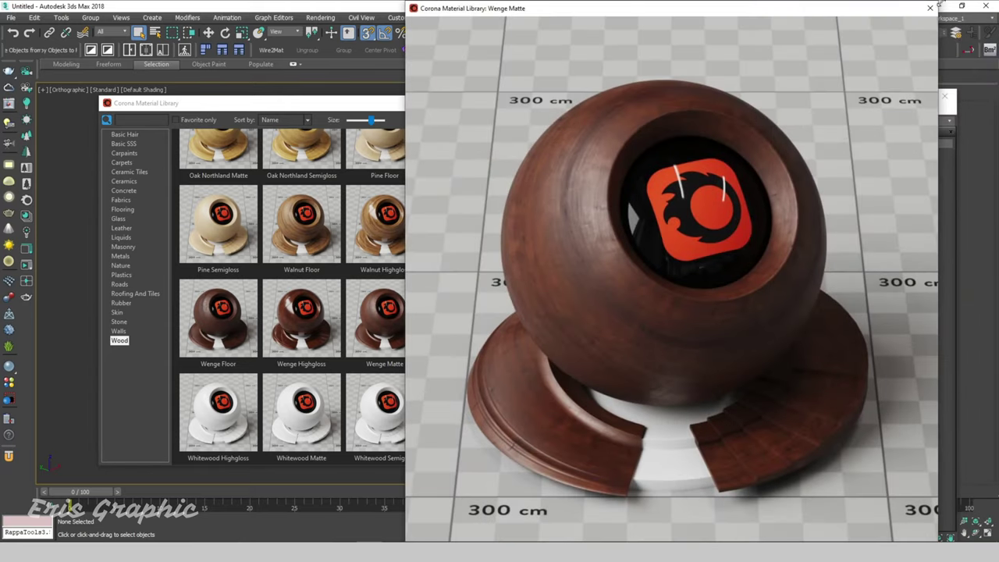
left_click(935, 6)
left_click(412, 315)
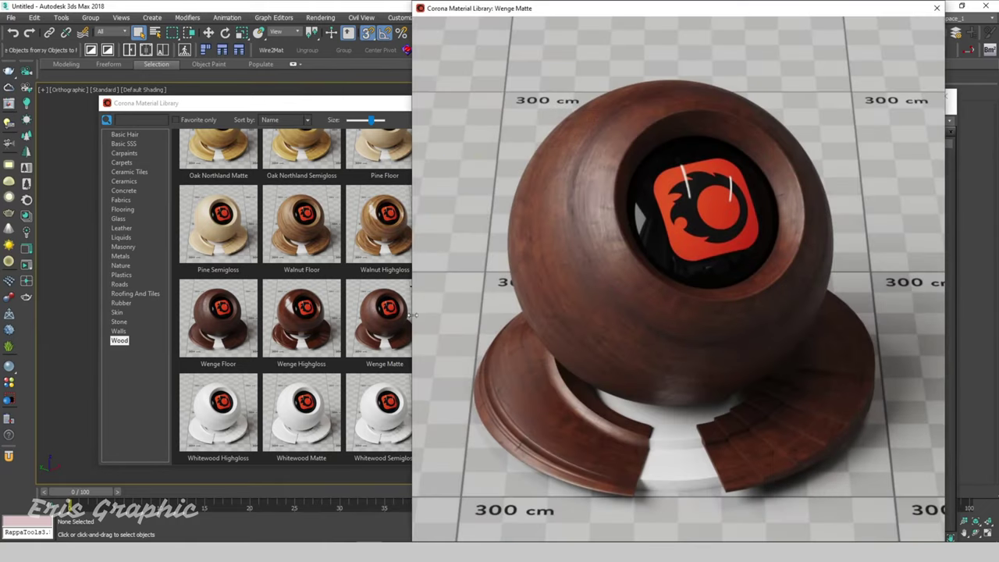
left_click(386, 312)
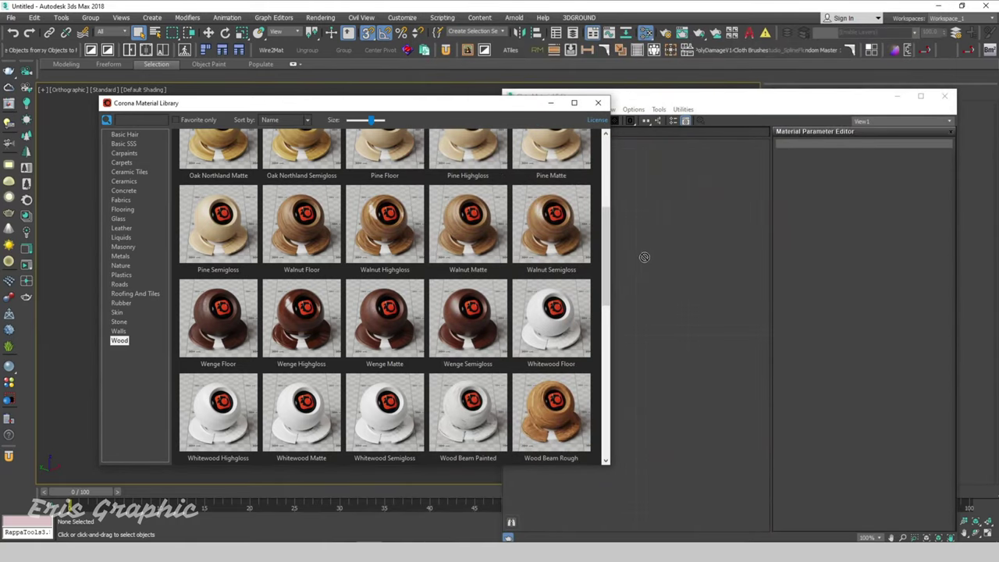
Add Wenge Matte and an Aluminium material from the library into the Slate editor.
left_click_drag(643, 257, 641, 253)
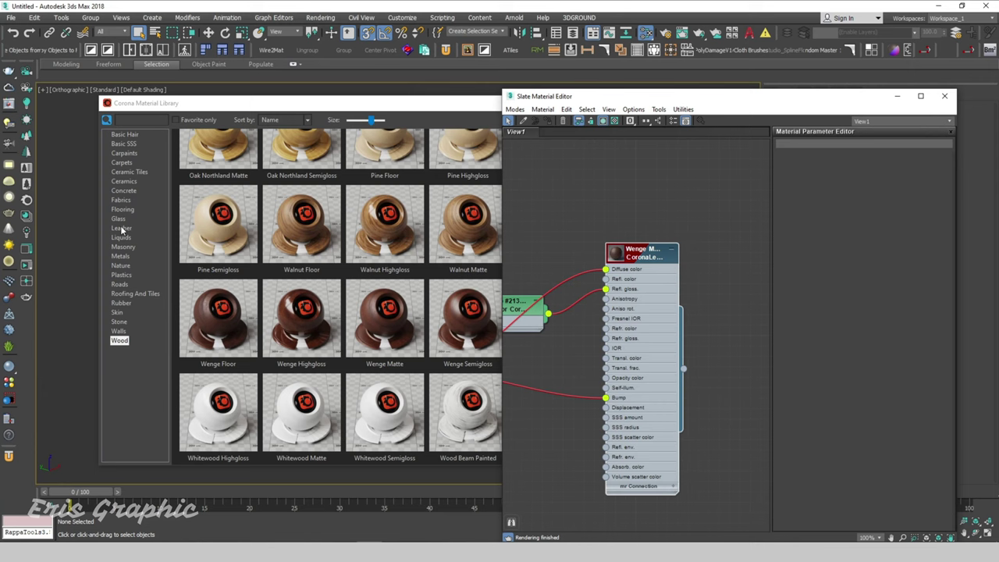
left_click(120, 256)
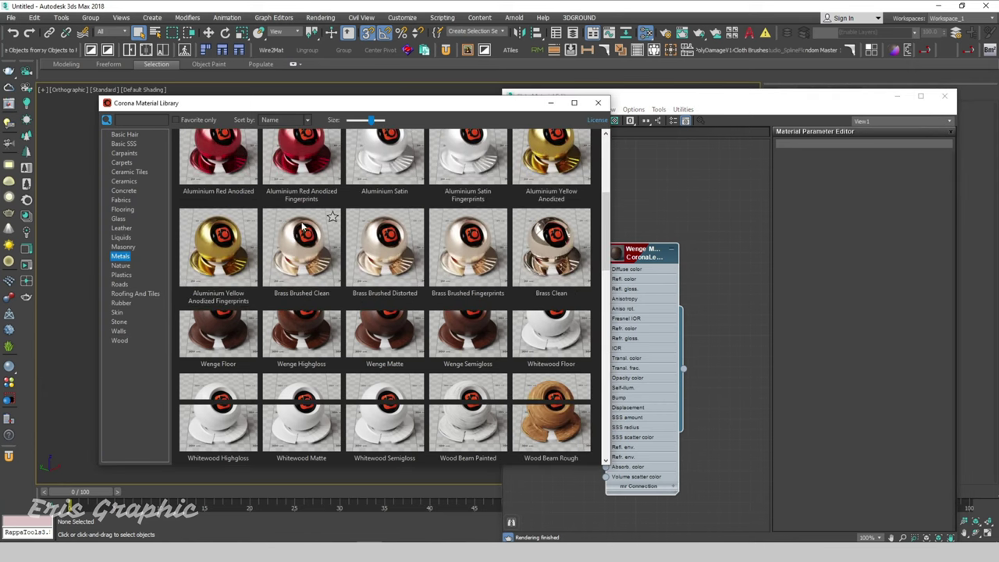
mouse_move(605, 226)
left_mouse_down()
mouse_move(615, 388)
mouse_move(642, 143)
left_mouse_up()
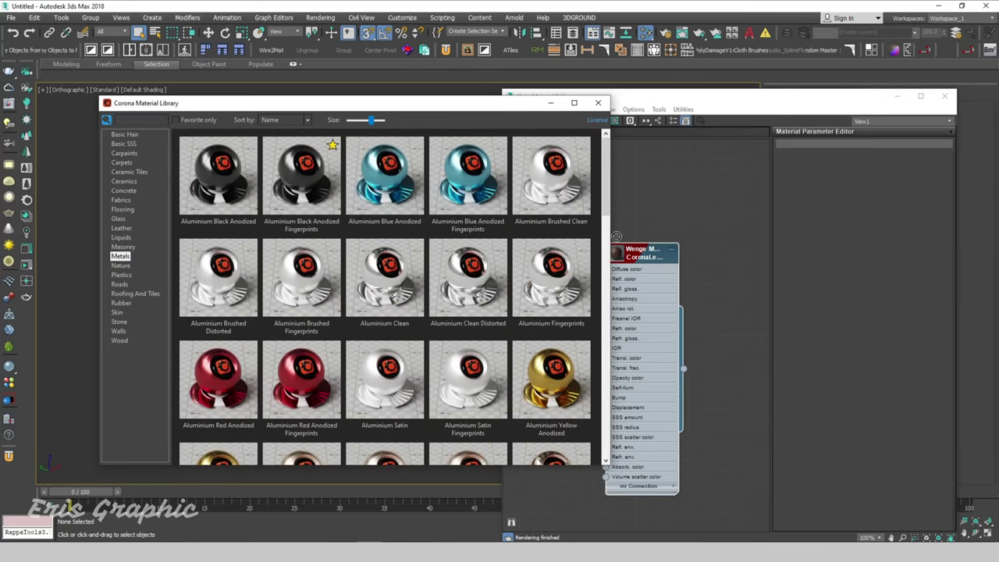
left_click_drag(616, 236, 653, 204)
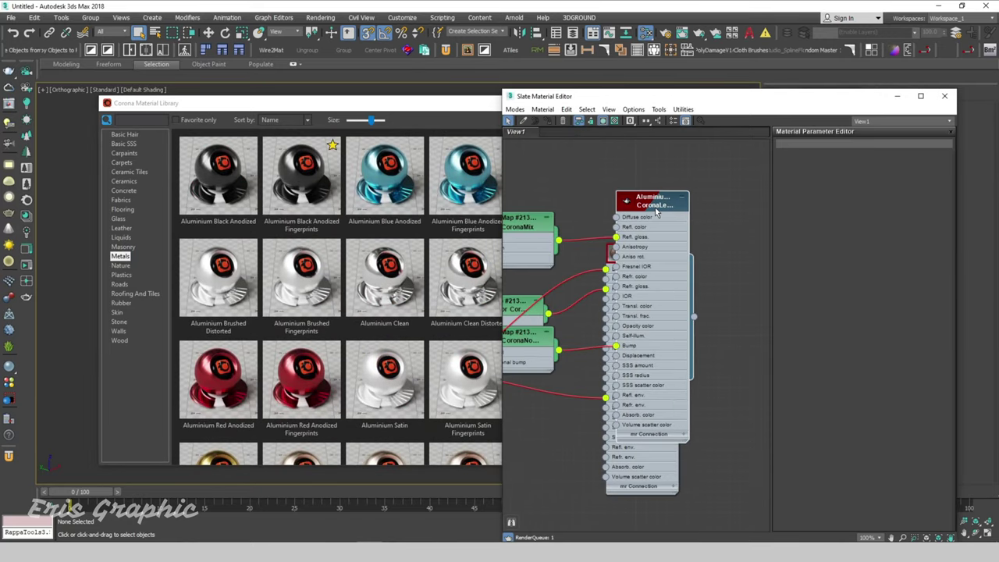
Preview Iron Rough Rust Edges and Iron Rough Rusty among the Metals presets.
left_click(394, 107)
left_click_drag(612, 187, 613, 372)
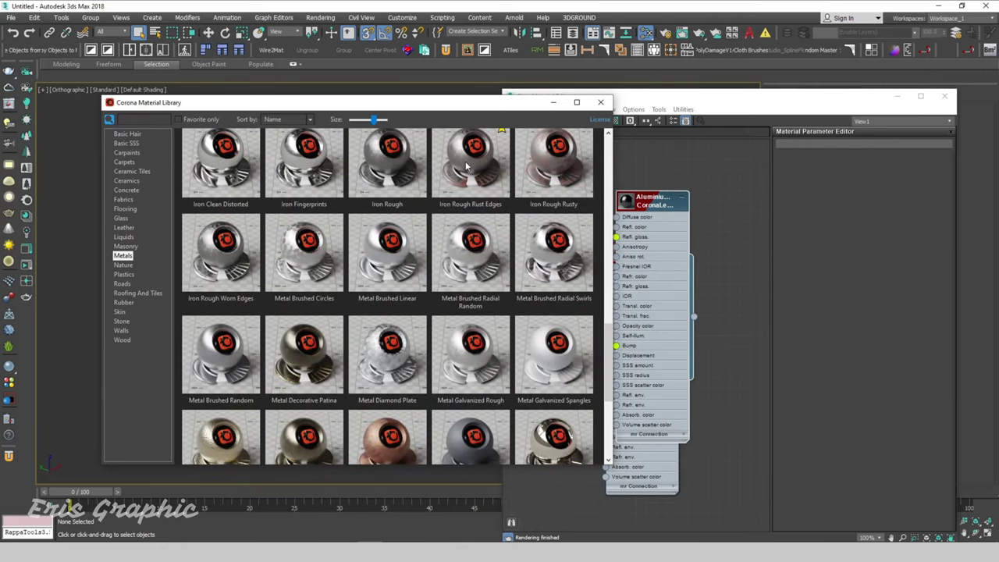
double_click(467, 165)
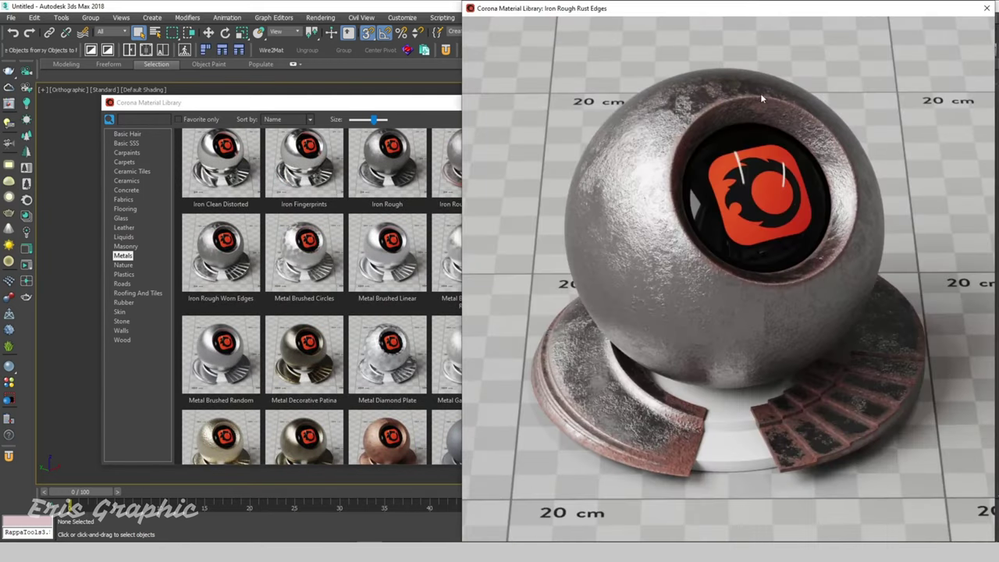
left_click(986, 8)
double_click(569, 162)
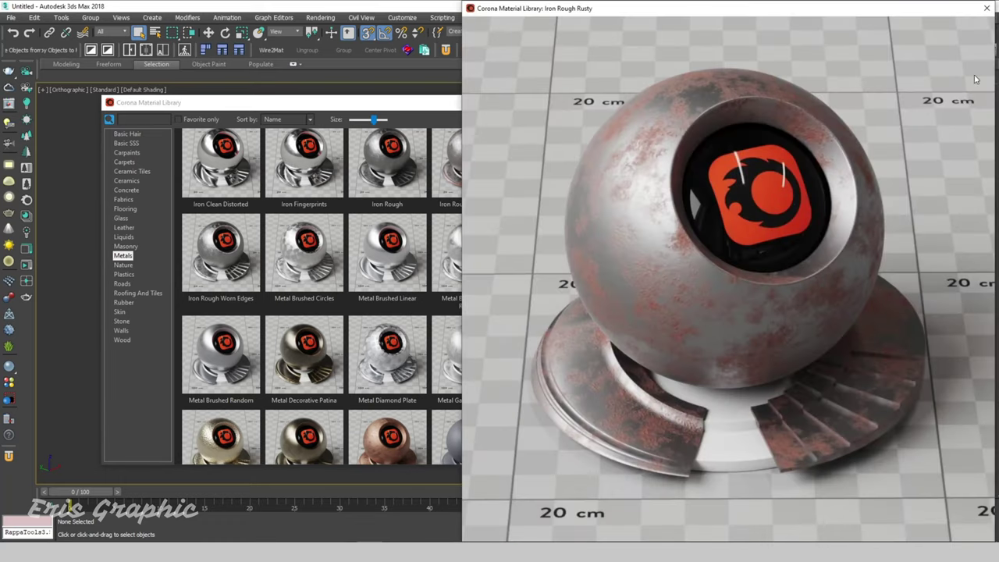
left_click(986, 8)
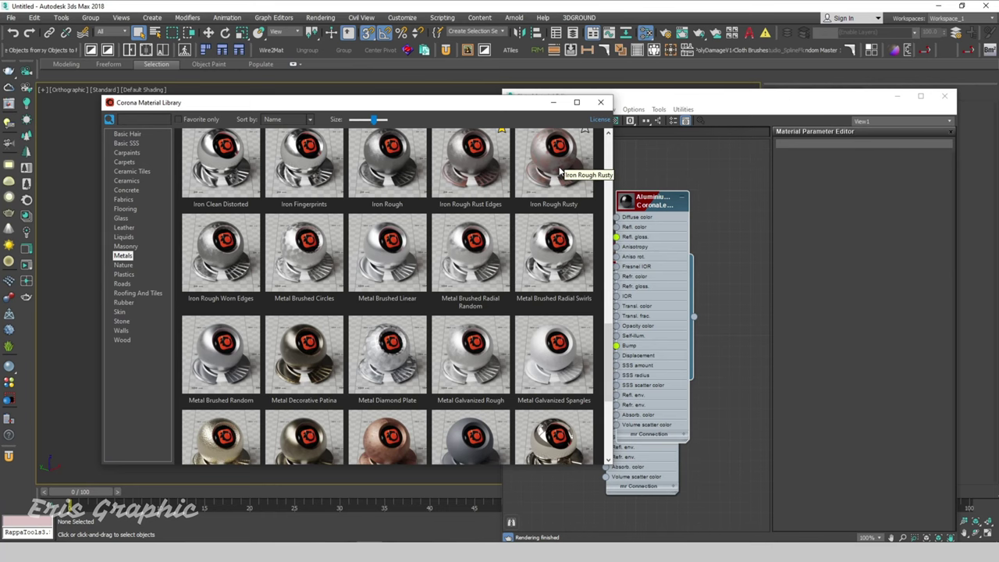
scroll(406, 234, "down", 2)
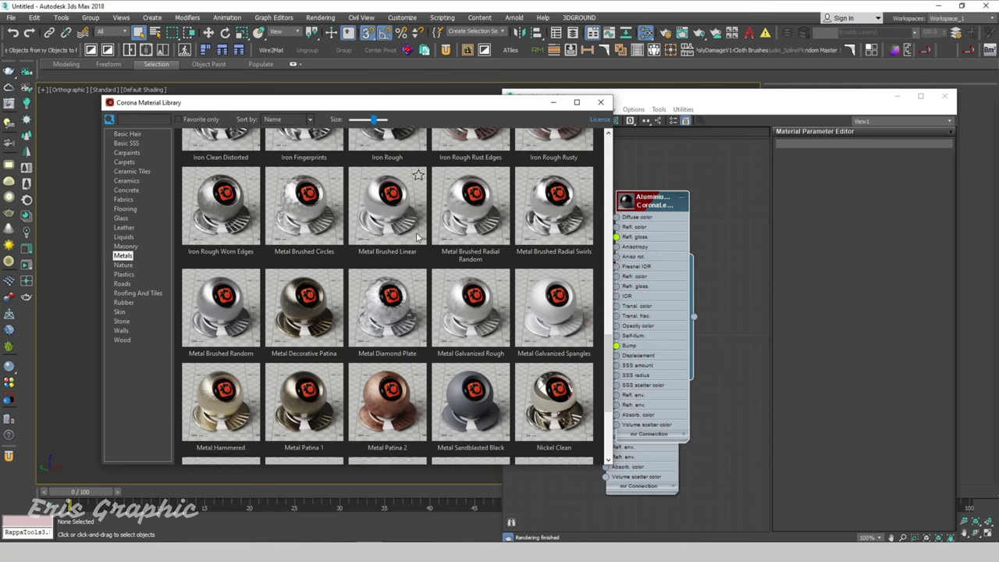
scroll(422, 240, "up", 1)
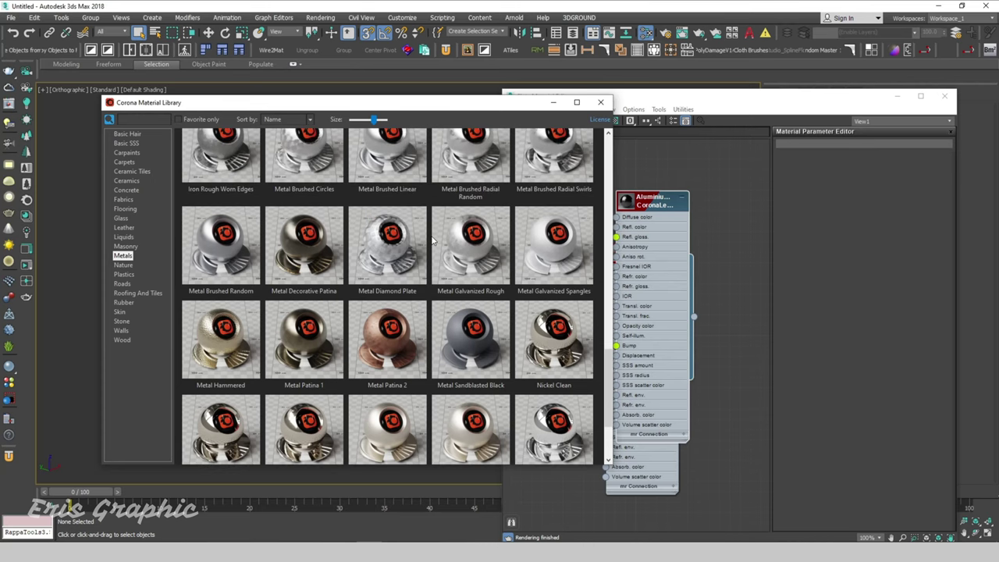
scroll(434, 242, "up", 1)
scroll(434, 242, "up", 1)
scroll(435, 242, "up", 1)
scroll(435, 242, "up", 1)
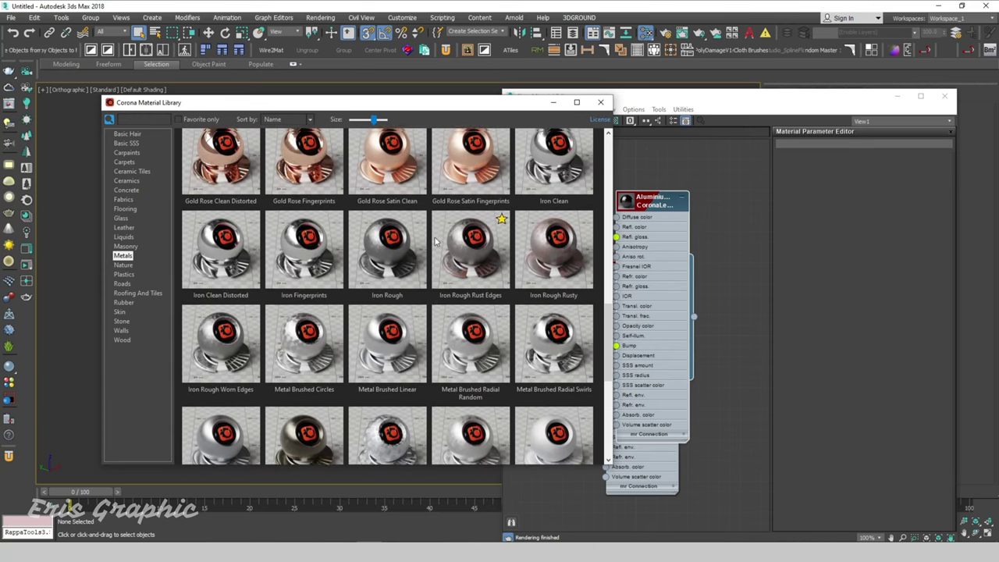
scroll(435, 242, "up", 1)
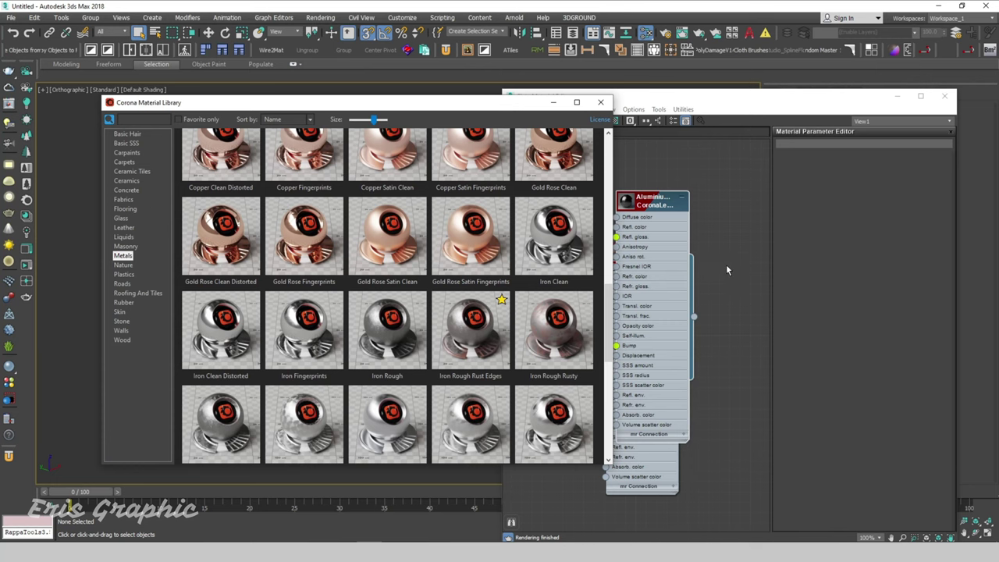
Load Iron Rough Rusty into the Slate editor and tidy the node layout.
left_click(600, 102)
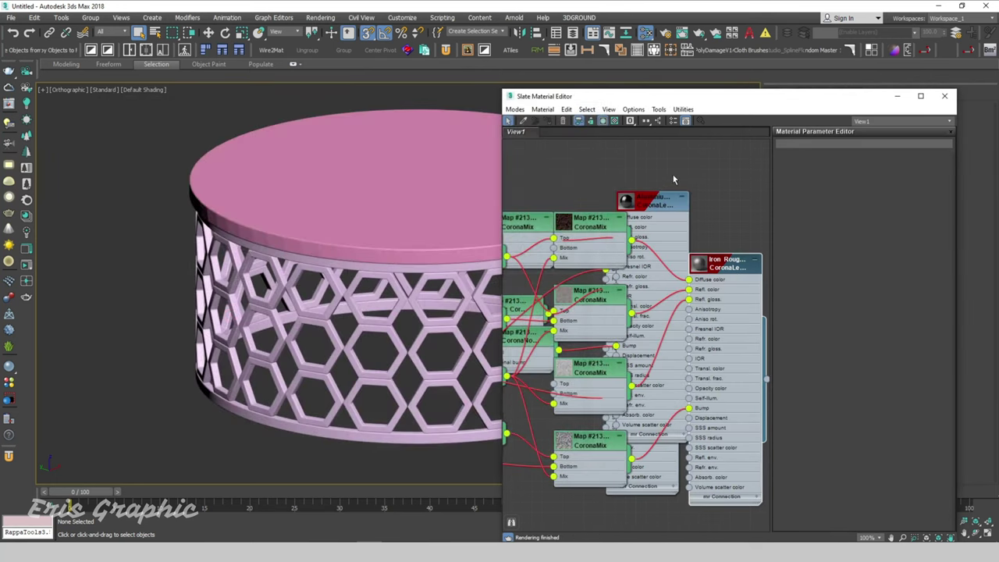
left_click(672, 166)
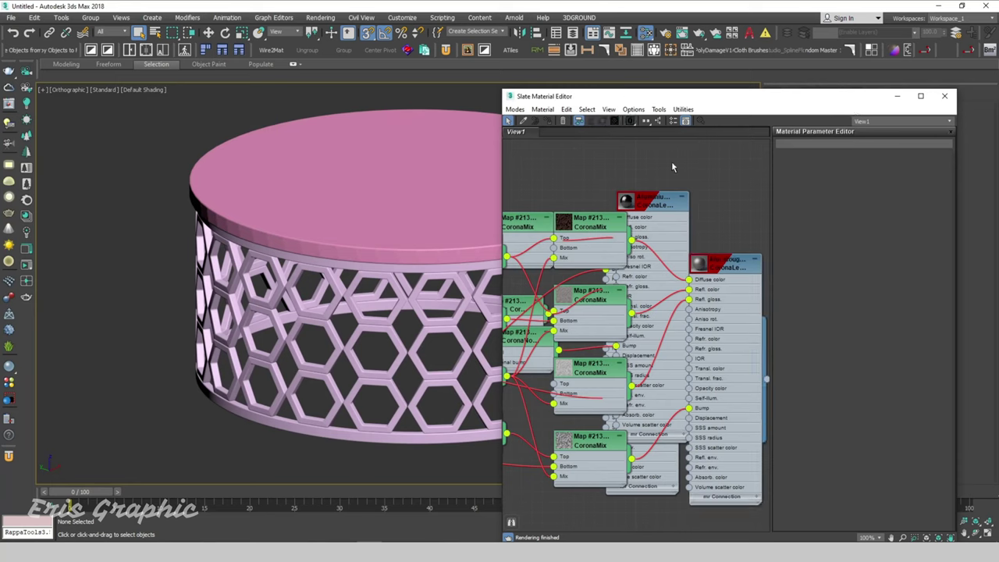
left_click(645, 123)
scroll(608, 234, "up", 2)
scroll(600, 257, "up", 2)
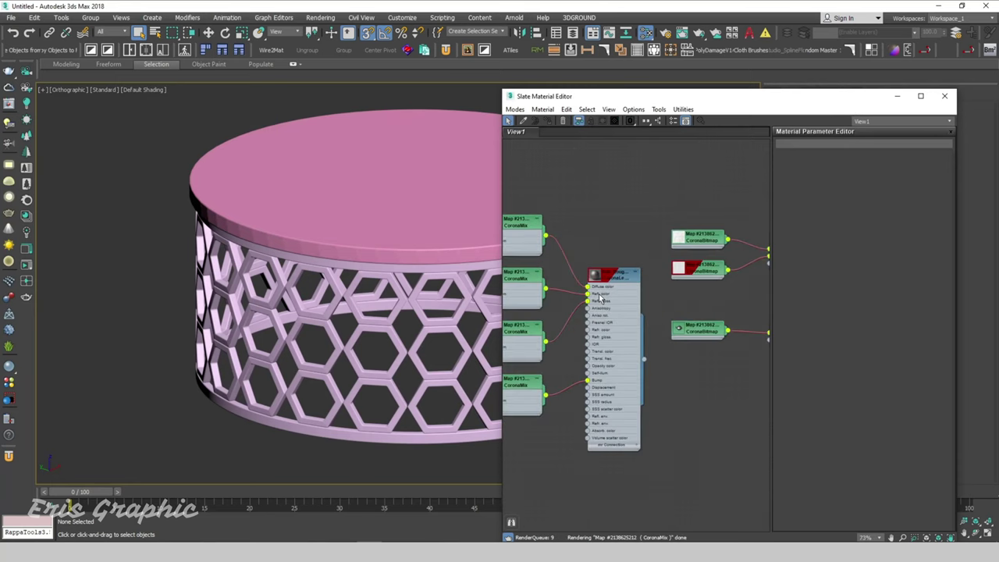
scroll(595, 267, "up", 3)
double_click(595, 265)
Open the Wenge Matte node's parameters and select the tabletop cylinder.
scroll(585, 249, "down", 4)
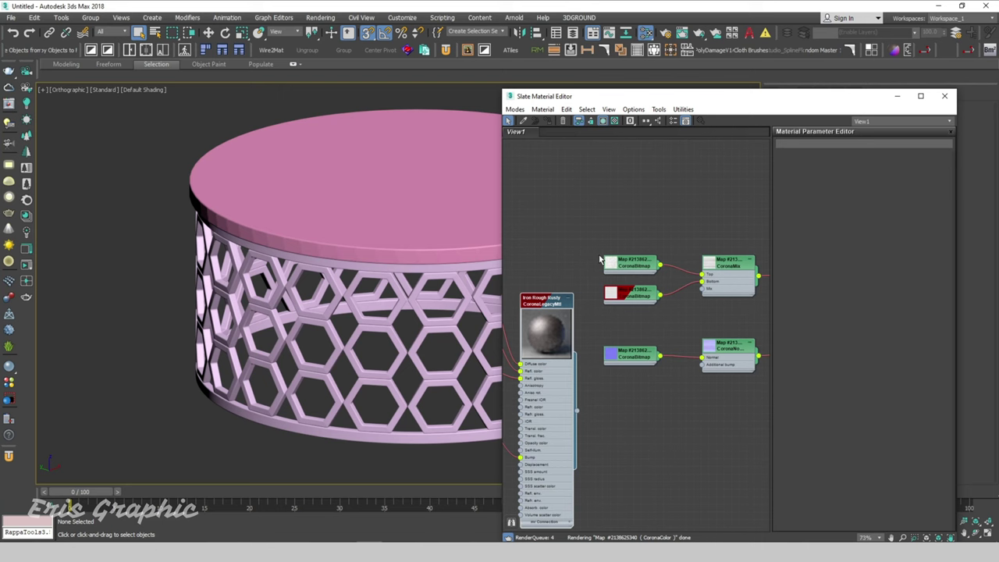
middle_click_drag(580, 243, 663, 297)
scroll(658, 291, "up", 2)
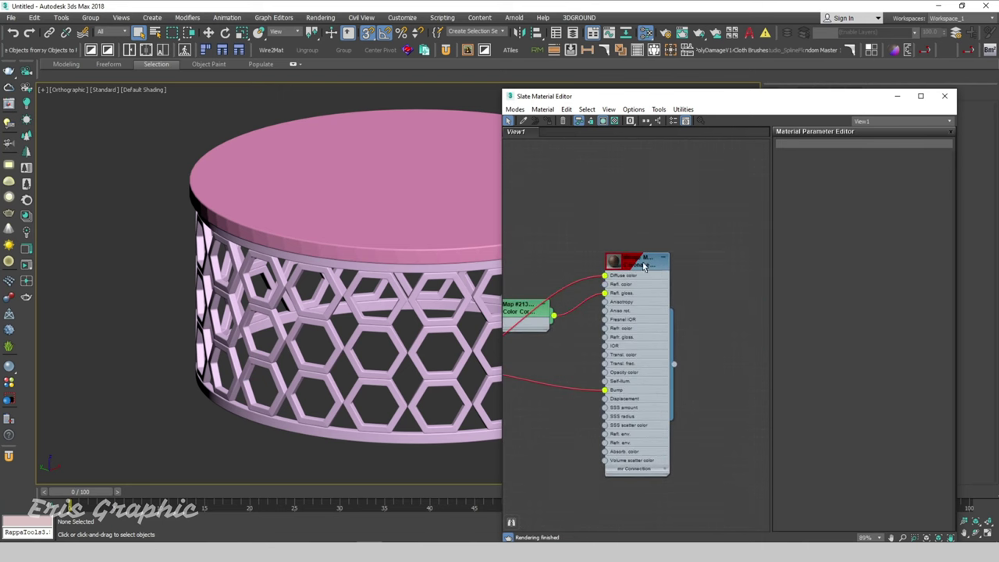
left_click(658, 291)
double_click(614, 262)
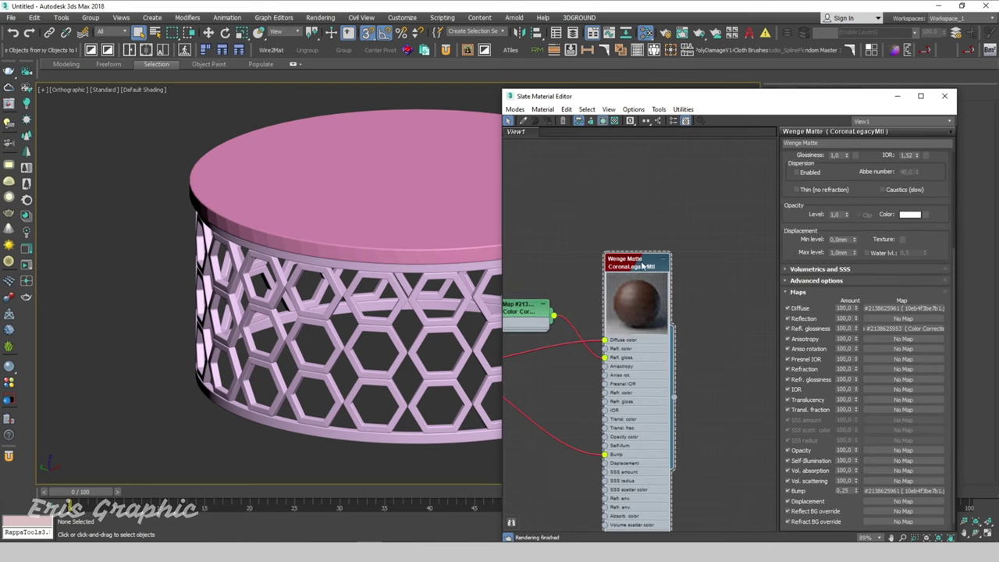
left_click(330, 195)
left_click(630, 265)
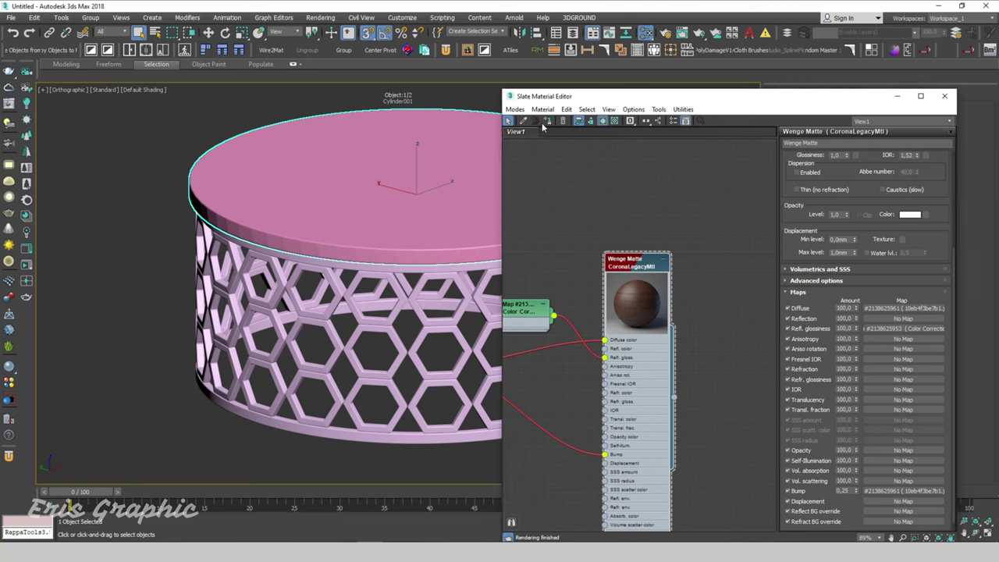
Assign Wenge Matte to the tabletop and toggle its wood texture in the viewport.
left_click(548, 125)
left_click(160, 136)
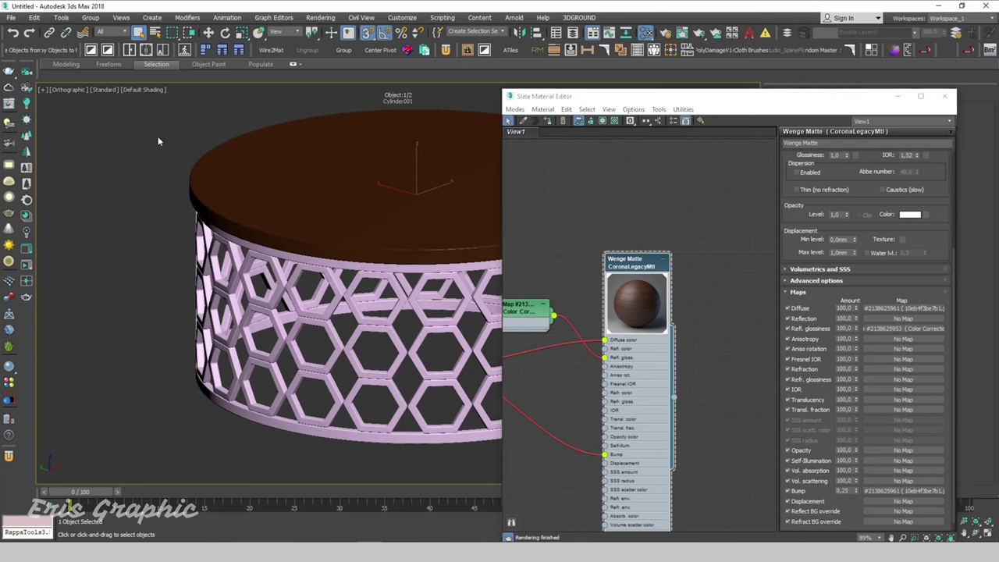
left_click(611, 165)
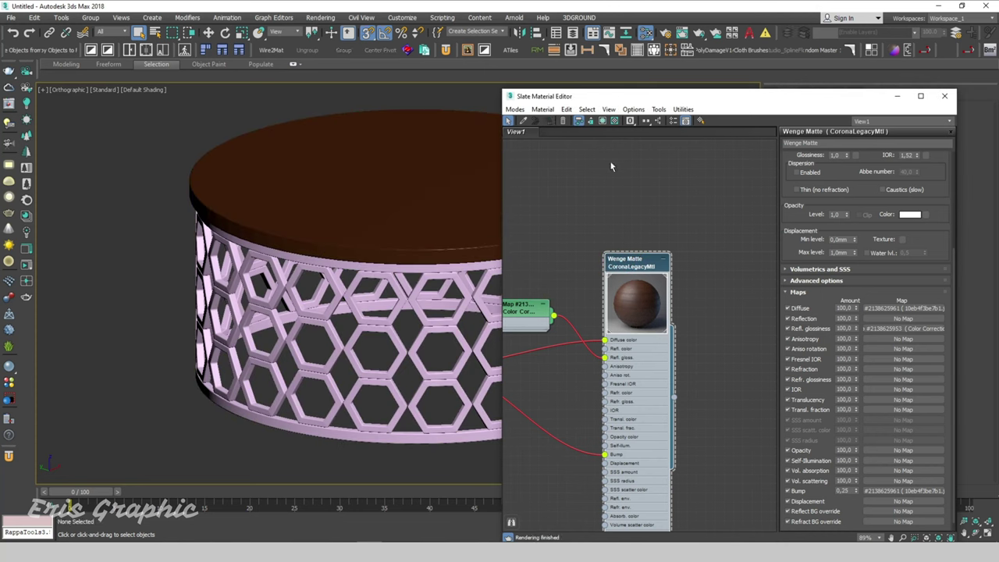
left_click(604, 122)
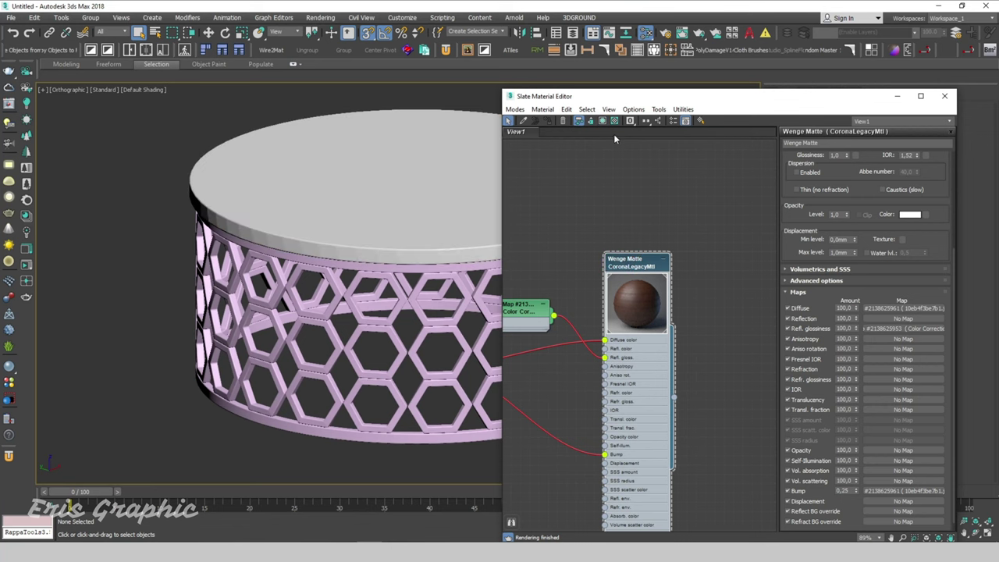
left_click(603, 121)
left_click(262, 437)
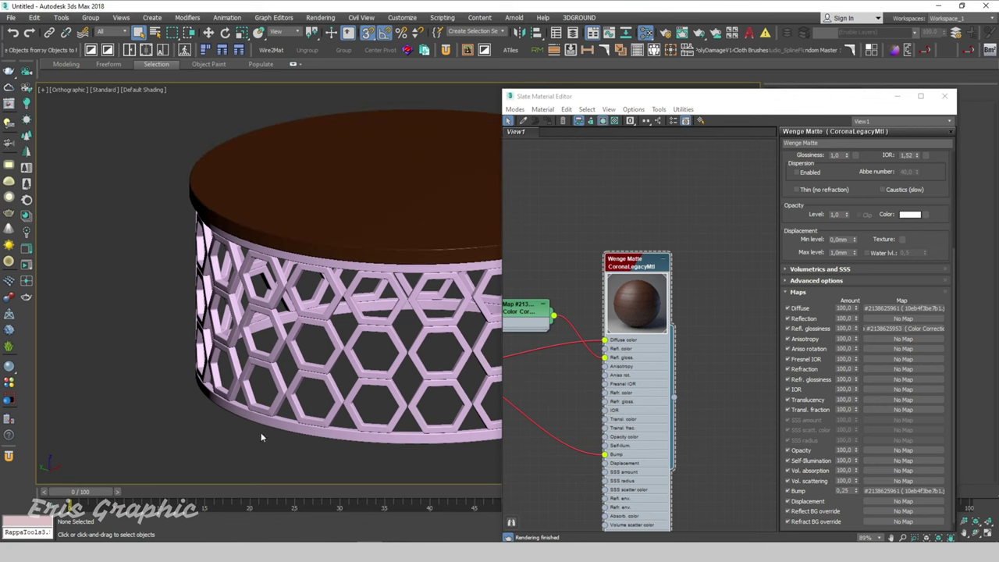
Select the honeycomb frame and assign it the Iron Rough Rusty material.
left_click_drag(264, 394, 264, 393)
scroll(663, 257, "down", 10)
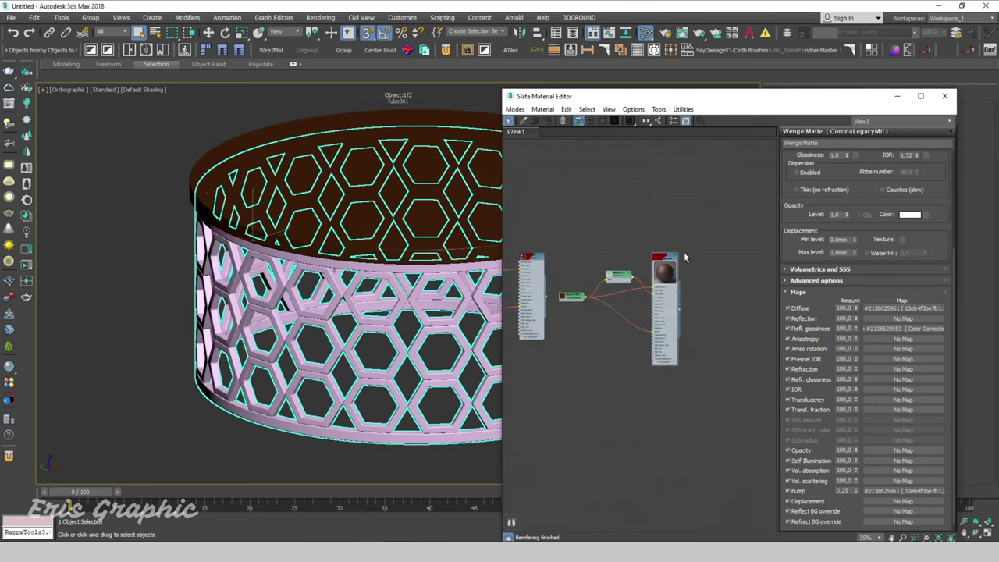
middle_click_drag(663, 257, 734, 265)
scroll(702, 296, "up", 3)
scroll(668, 327, "up", 3)
scroll(668, 328, "up", 4)
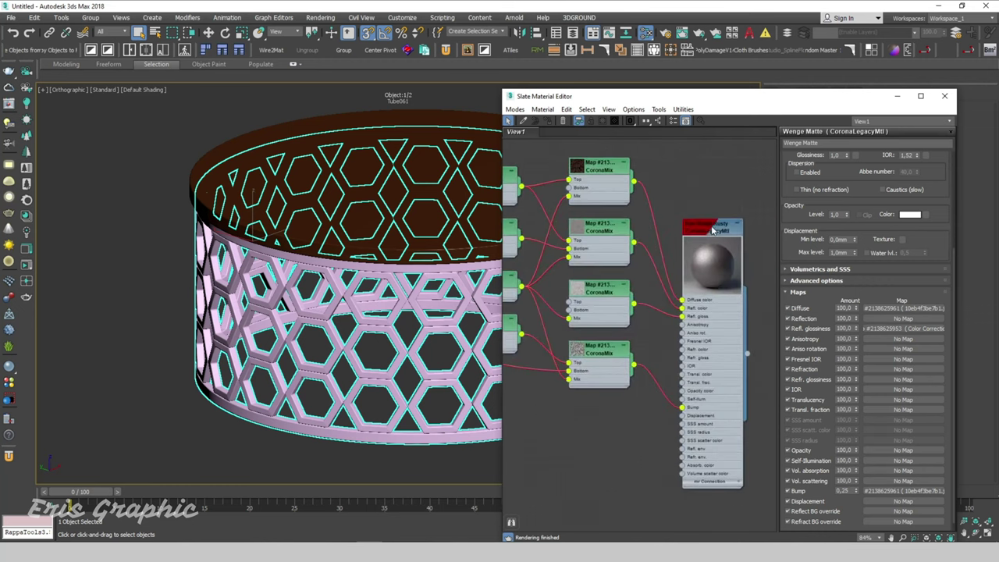
left_click(547, 121)
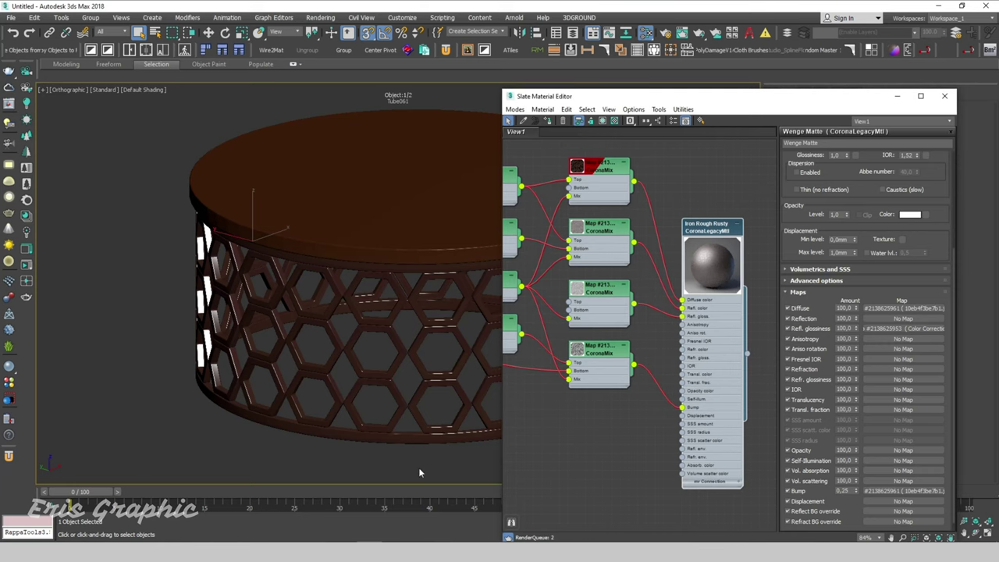
left_click(404, 234)
Give the tabletop a UVW Map modifier with Box projection and Real-World Map Size.
left_click(897, 95)
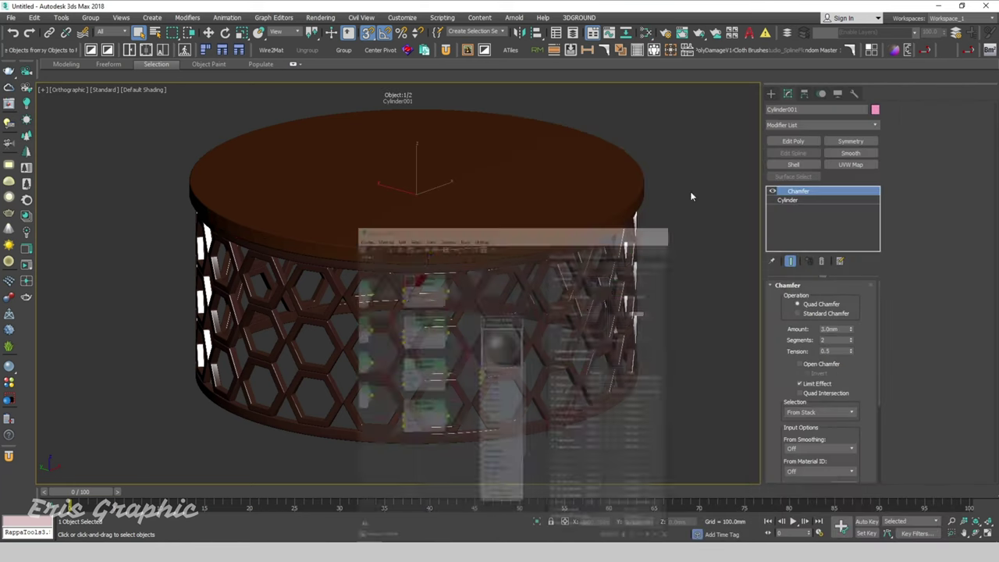
left_click(850, 164)
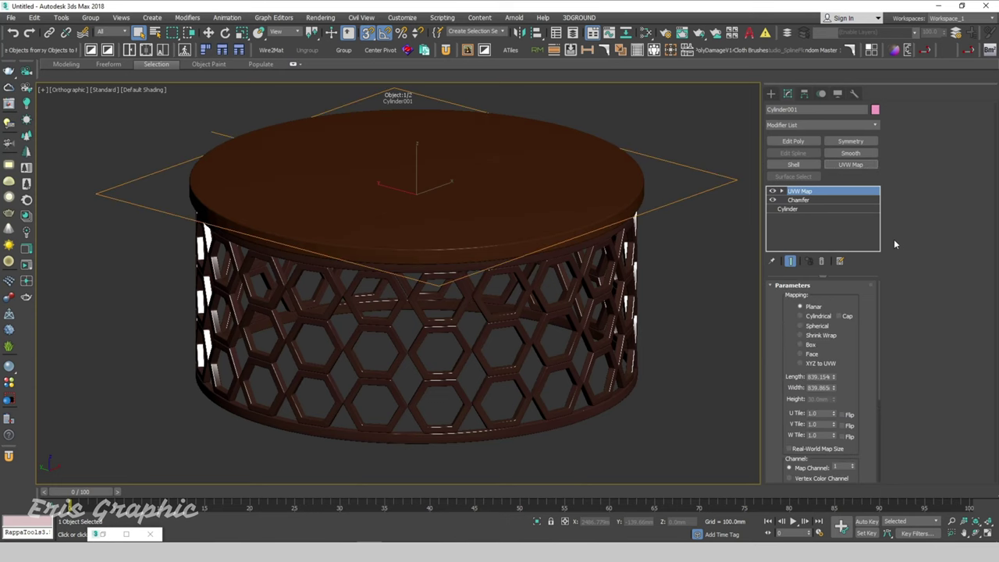
left_click(809, 344)
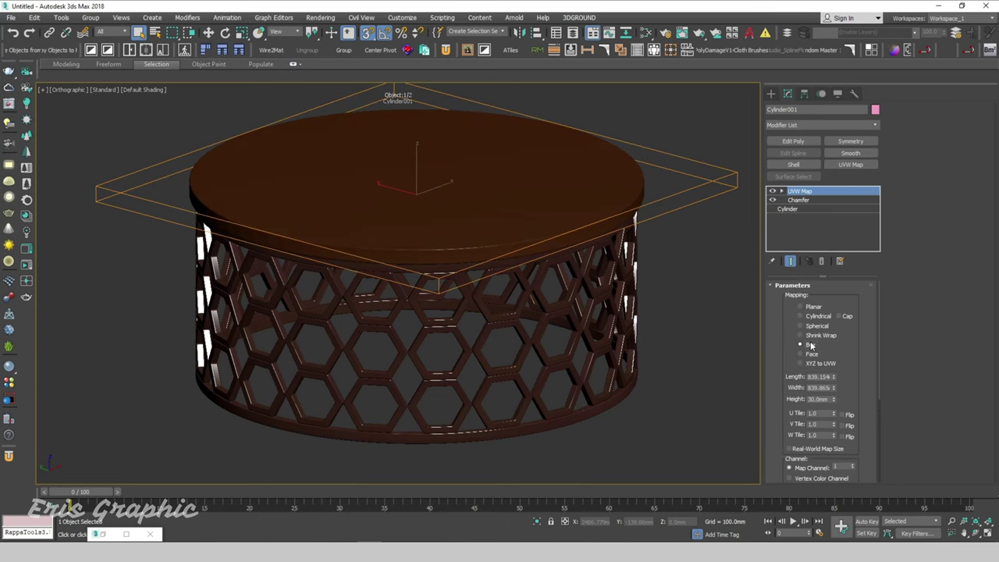
left_click(788, 448)
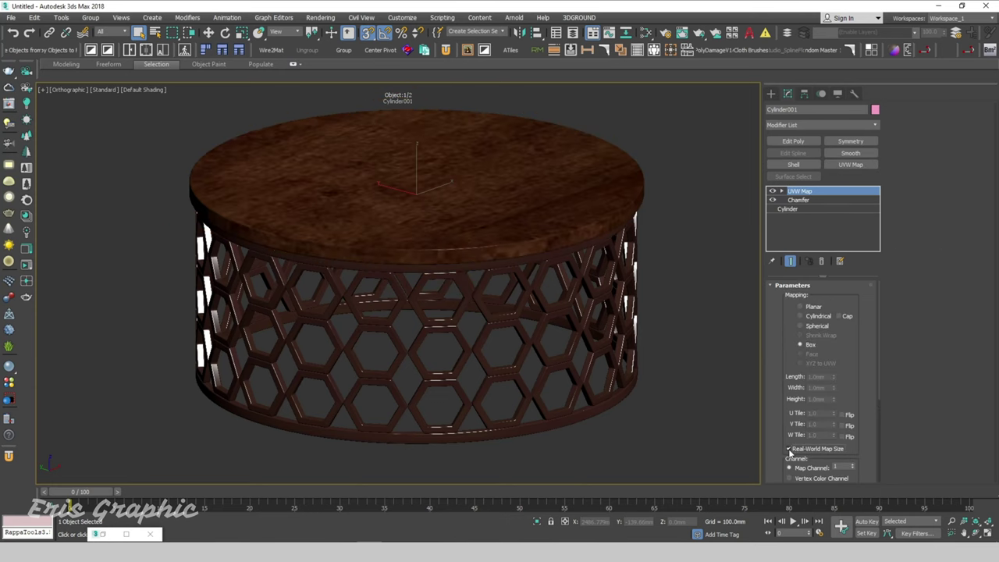
left_click(720, 306)
scroll(471, 273, "down", 5)
left_click(550, 337)
mouse_move(554, 339)
middle_mouse_down("alt")
mouse_move(484, 350)
mouse_move(602, 390)
mouse_move(542, 351)
mouse_move(559, 312)
mouse_move(628, 304)
mouse_move(617, 336)
mouse_move(590, 344)
mouse_move(635, 290)
mouse_move(535, 301)
mouse_move(464, 264)
middle_mouse_up("alt")
left_click(601, 390)
Switch to the Top view and choose Standard Primitives in the Create panel.
key("t")
scroll(635, 290, "down", 3)
scroll(635, 289, "down", 3)
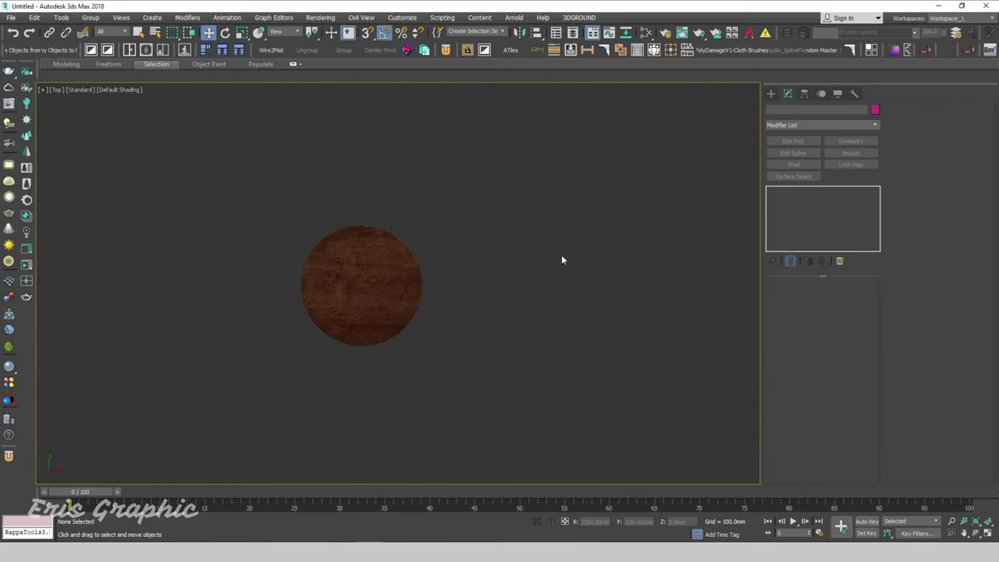
left_click(770, 93)
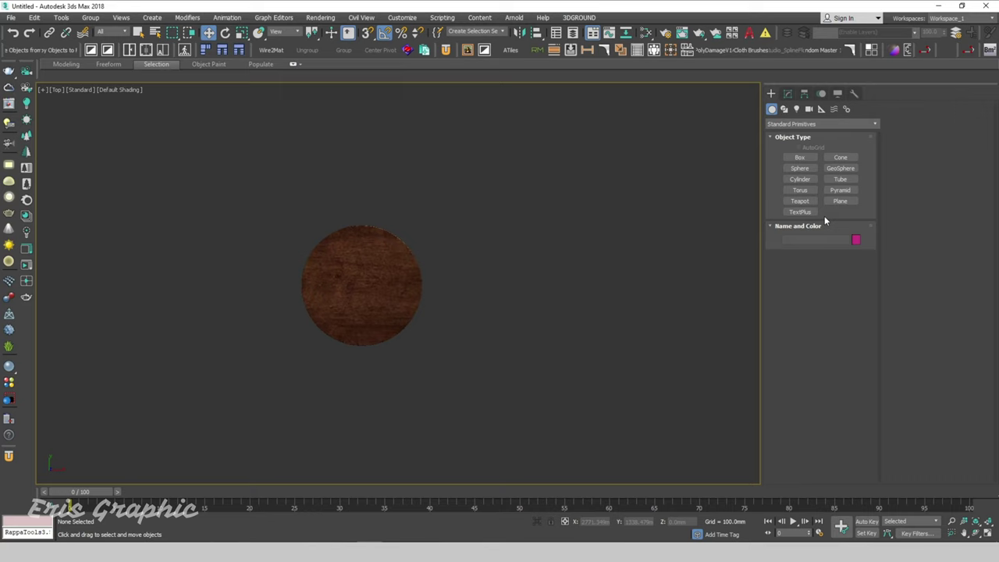
left_click(843, 180)
Draw a floor plane around the table and lengthen it to 2744.314.
left_click(842, 201)
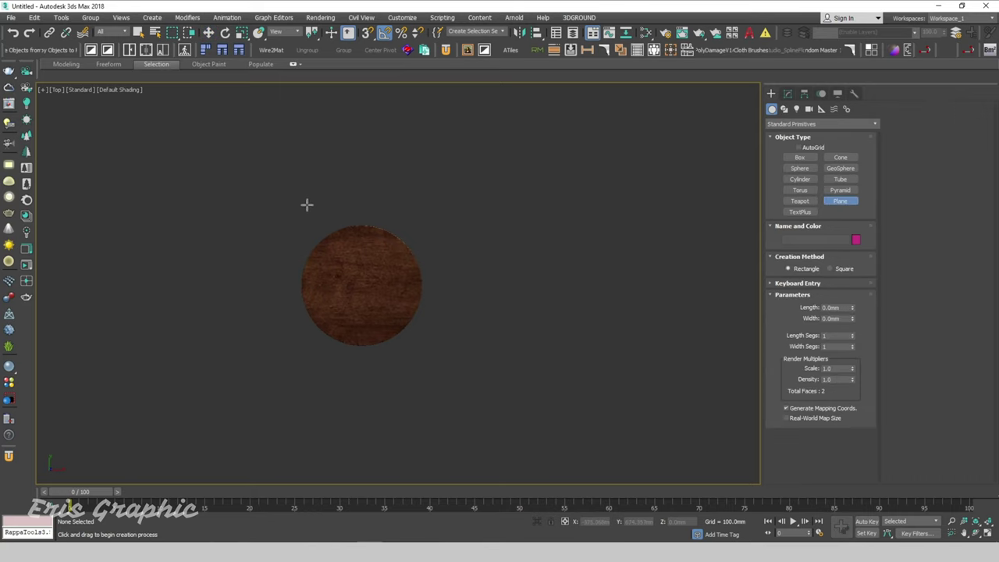
middle_click_drag(307, 205, 401, 223)
left_click_drag(336, 184, 620, 392)
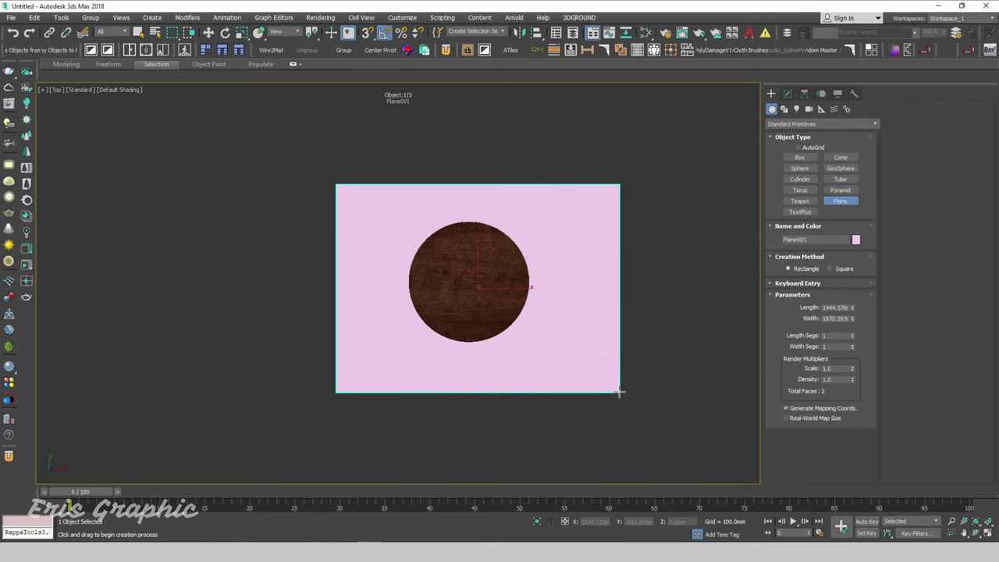
right_click(666, 211)
middle_click_drag(583, 407, 635, 330, "alt")
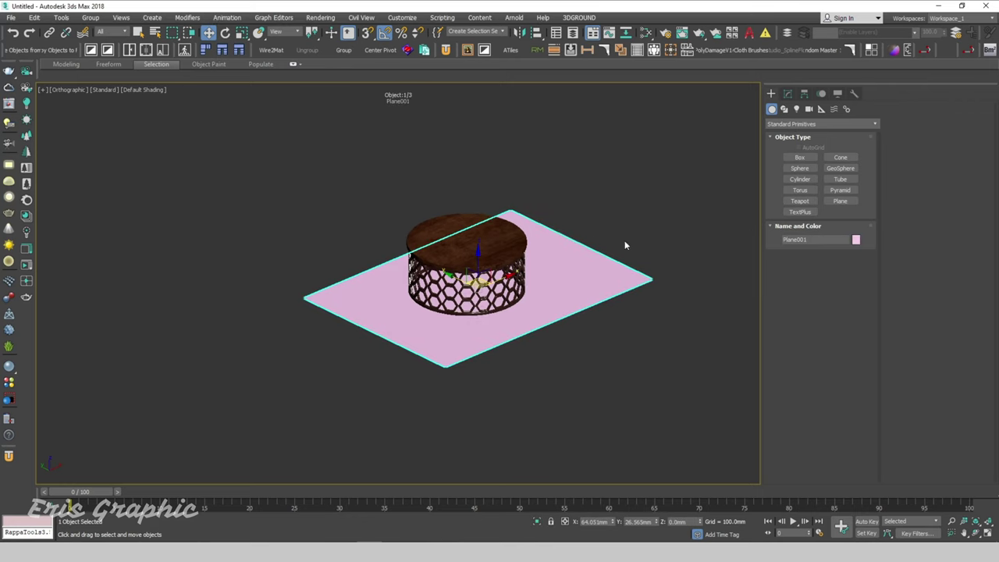
left_click(787, 92)
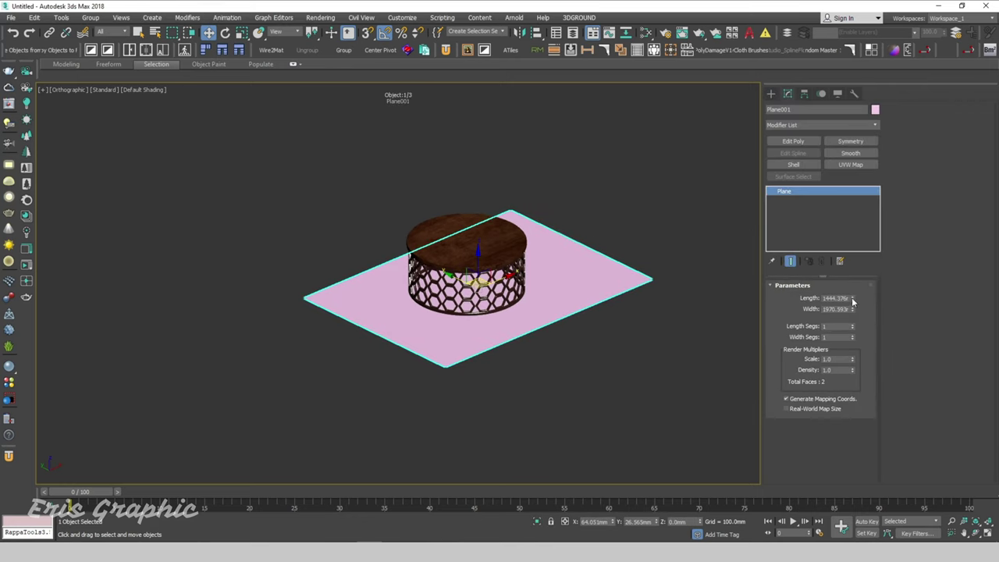
mouse_move(852, 300)
left_mouse_down()
mouse_move(861, 332)
mouse_move(853, 269)
left_mouse_up()
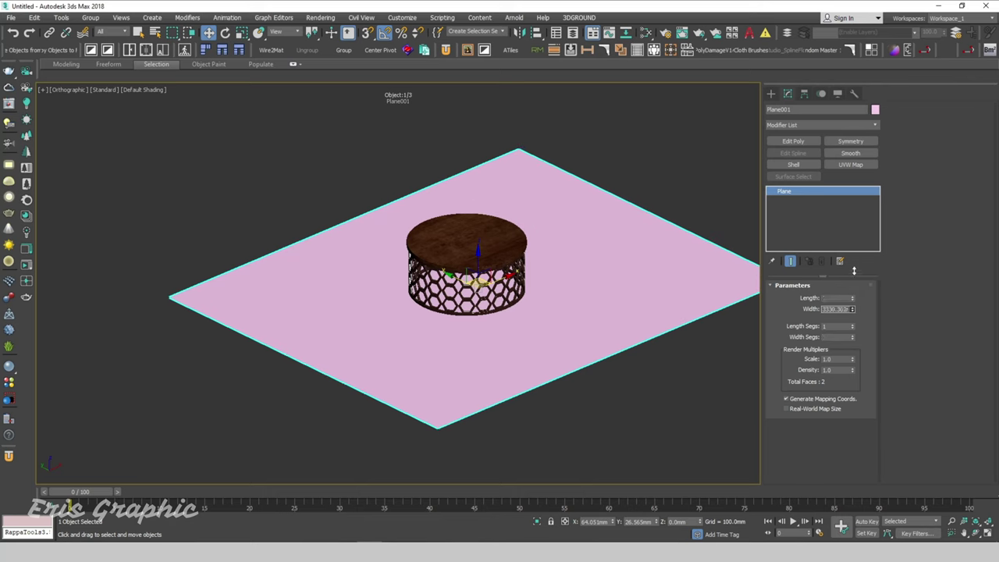
Add Edit Poly to the plane and extrude its back edge upward into a wall.
left_click(797, 141)
left_click(806, 367)
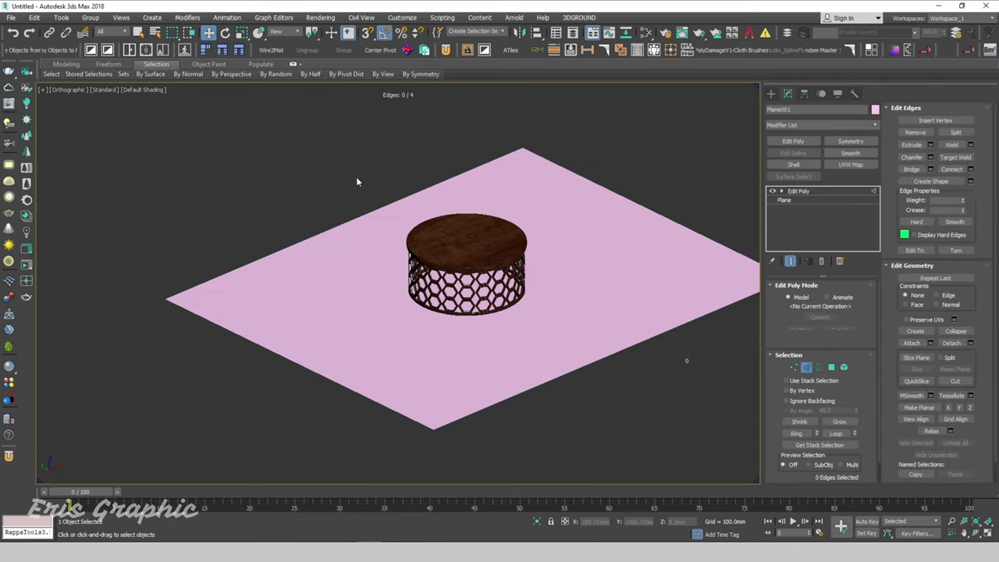
left_click(382, 220)
scroll(367, 234, "down", 3)
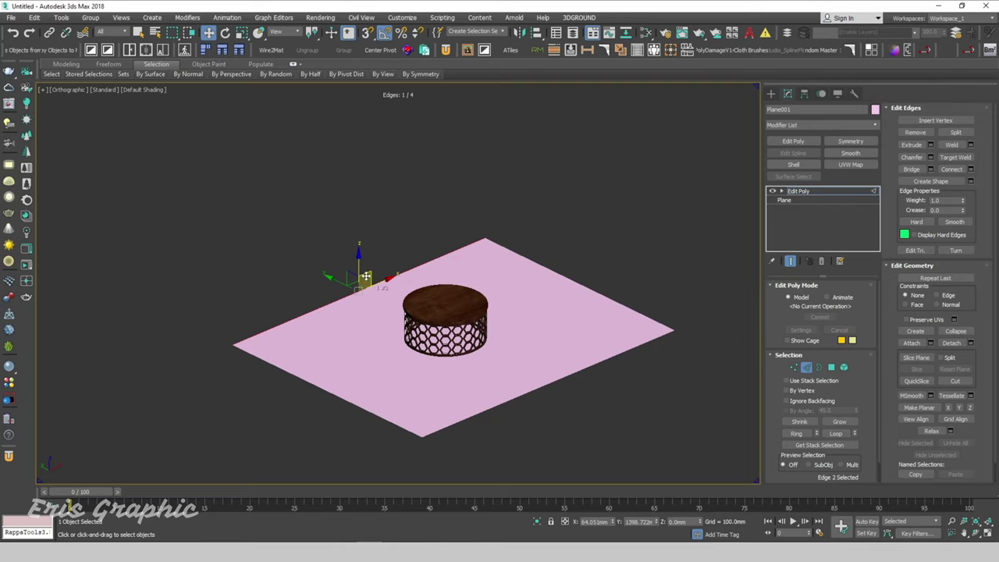
left_click_drag(357, 254, 392, 100, "shift")
scroll(372, 305, "up", 2)
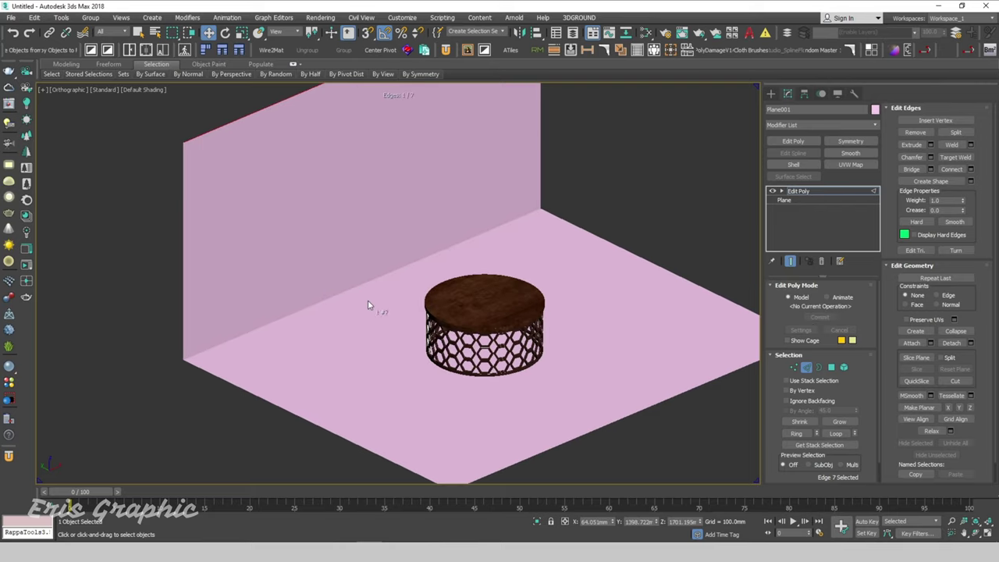
Chamfer the wall-floor edge into a smooth curve about 190 mm wide.
left_click(373, 306)
scroll(446, 291, "down", 1)
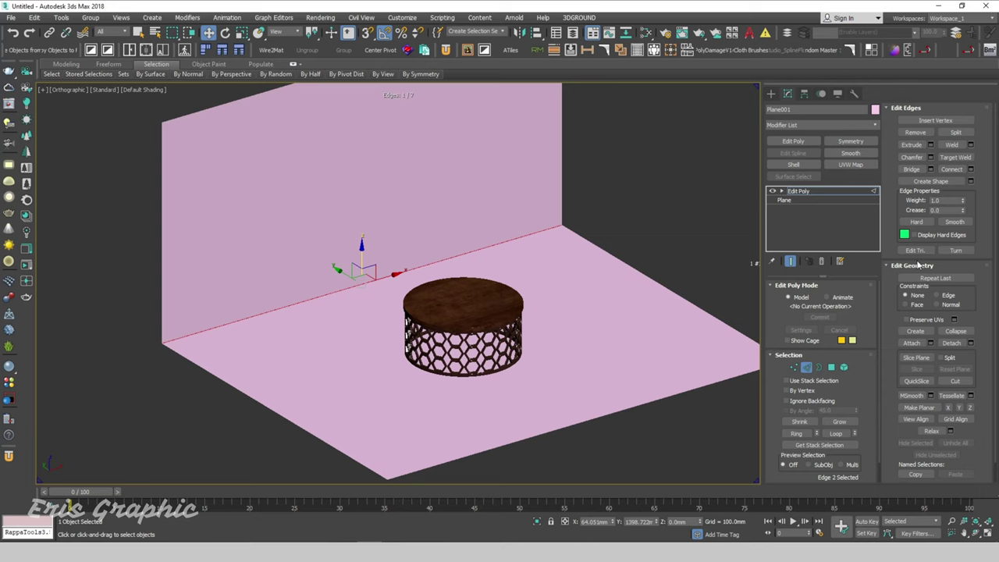
left_click(930, 157)
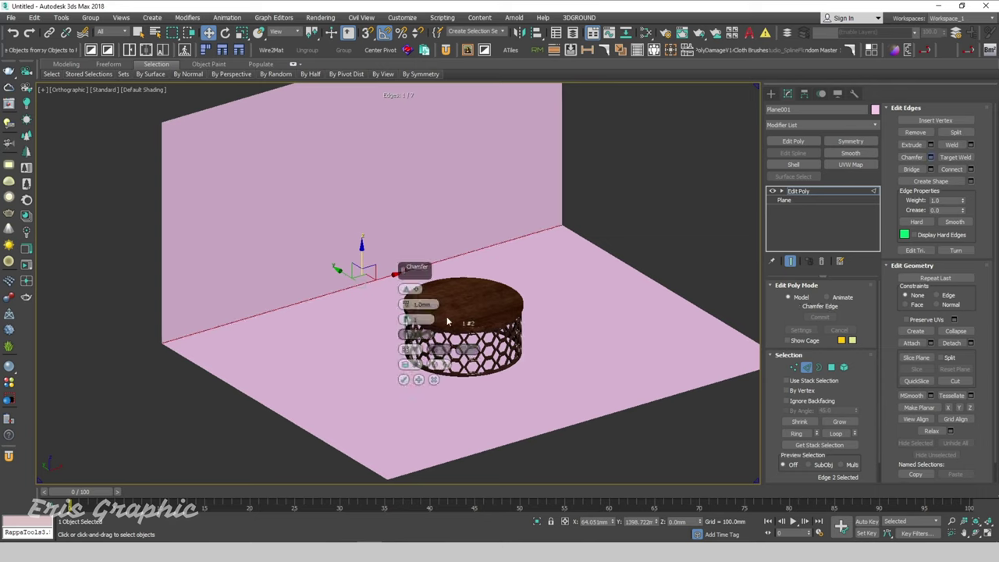
mouse_move(405, 304)
left_mouse_down()
mouse_move(406, 273)
mouse_move(407, 324)
mouse_move(405, 310)
left_mouse_up()
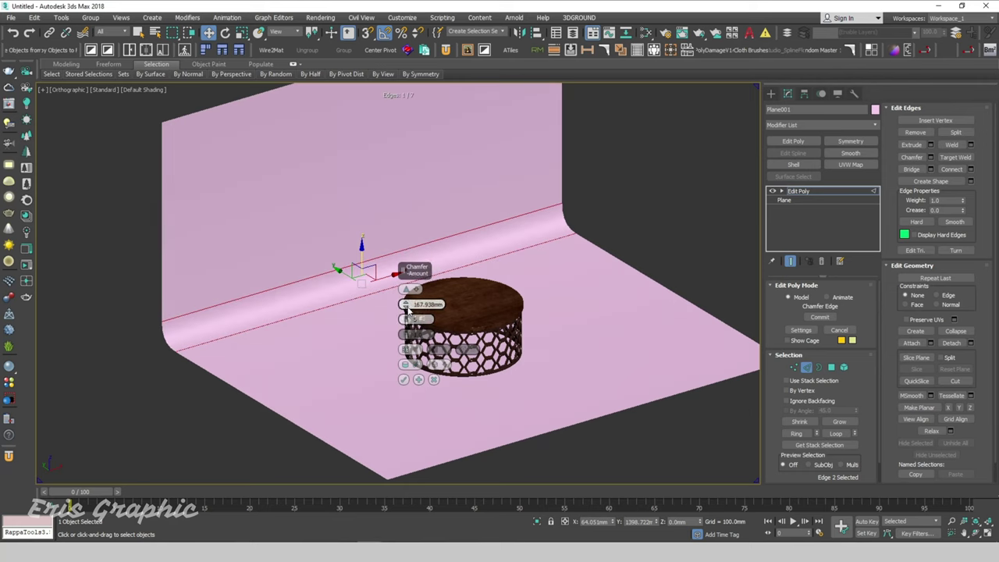
key("F4")
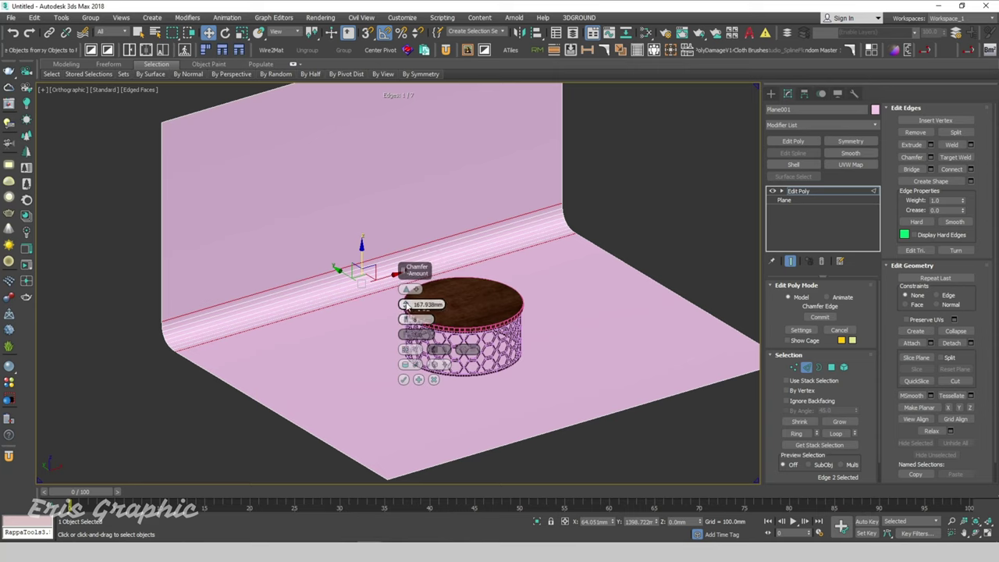
left_click_drag(406, 305, 404, 300)
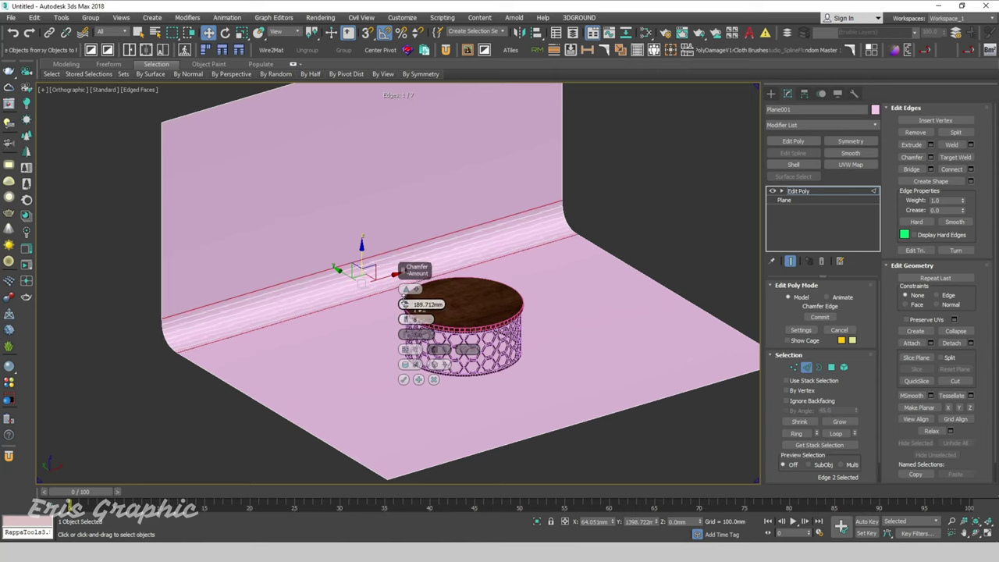
left_click(403, 379)
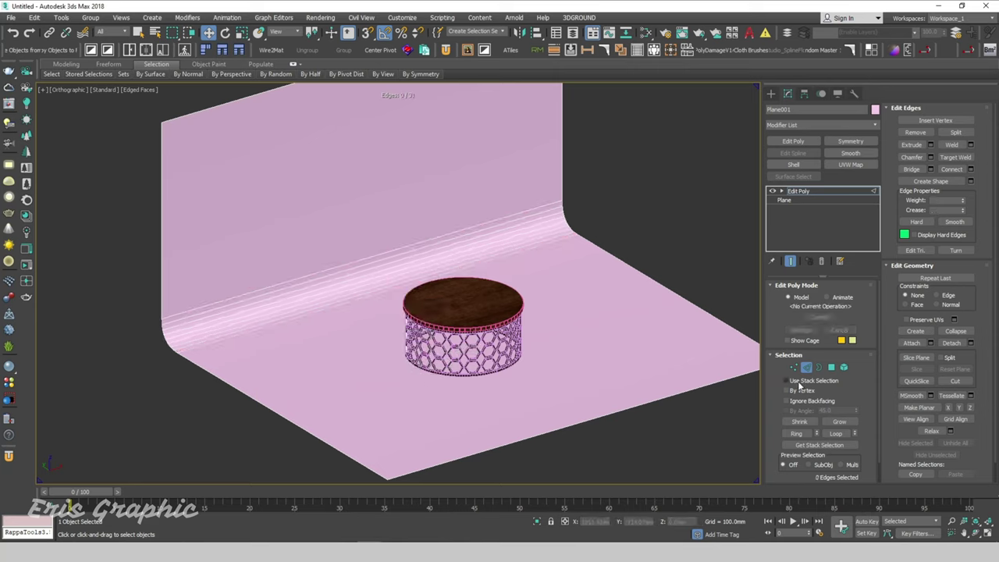
left_click(598, 187)
mouse_move(622, 211)
middle_mouse_down("alt")
mouse_move(578, 203)
mouse_move(657, 234)
middle_mouse_up("alt")
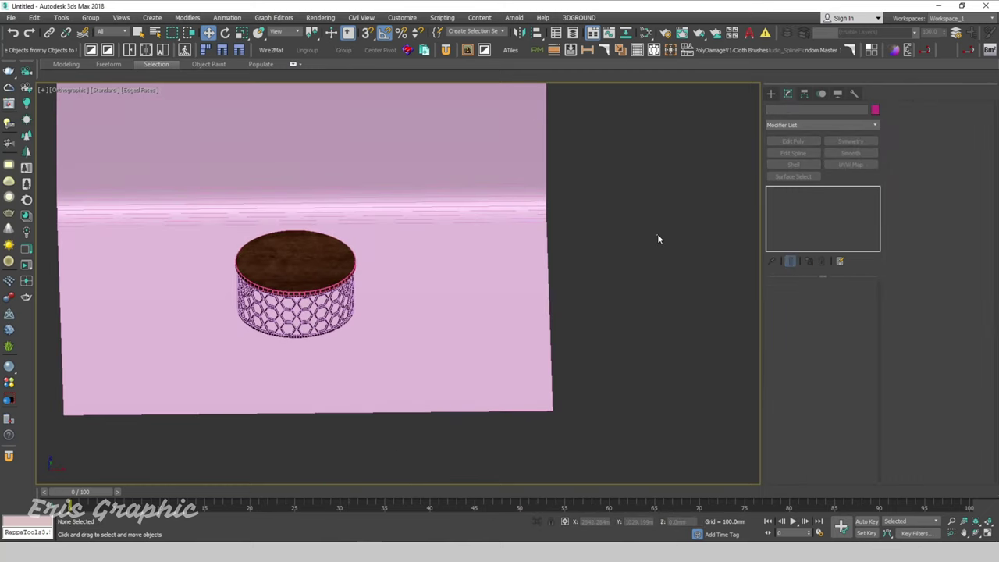
Create a Corona camera by dragging in the Top view.
key("t")
scroll(653, 232, "down", 3)
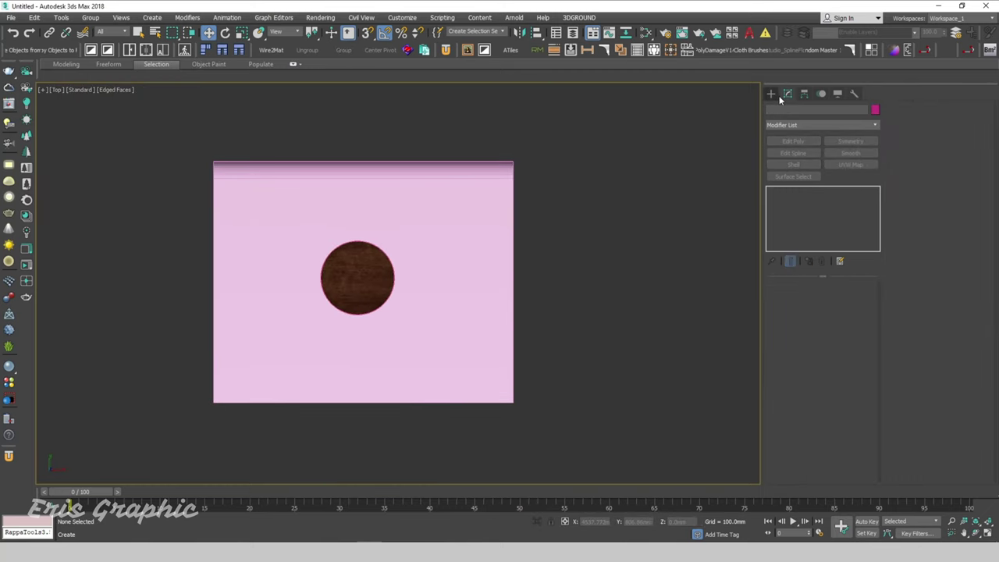
left_click(772, 95)
left_click(804, 94)
left_click(772, 94)
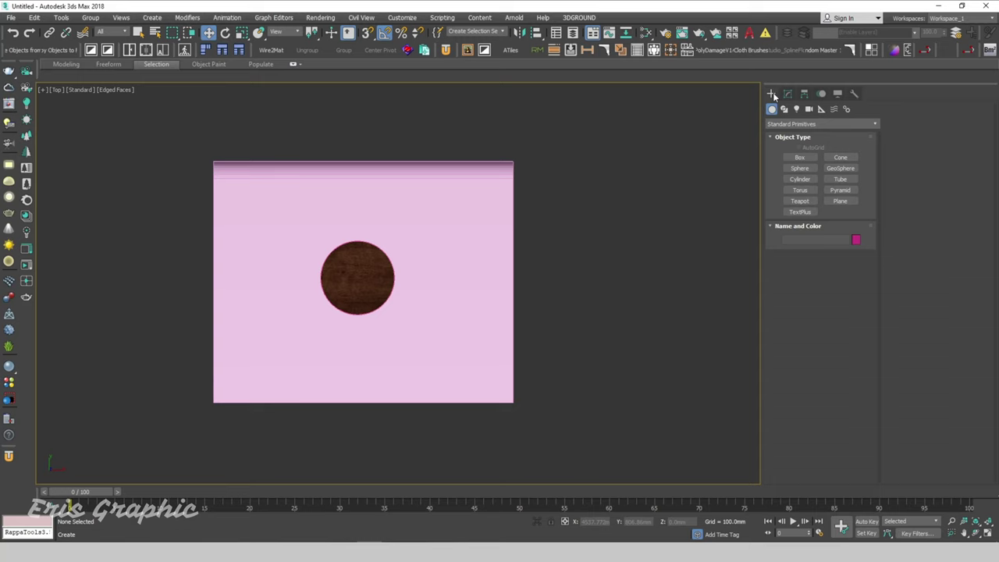
left_click(808, 109)
left_click(840, 168)
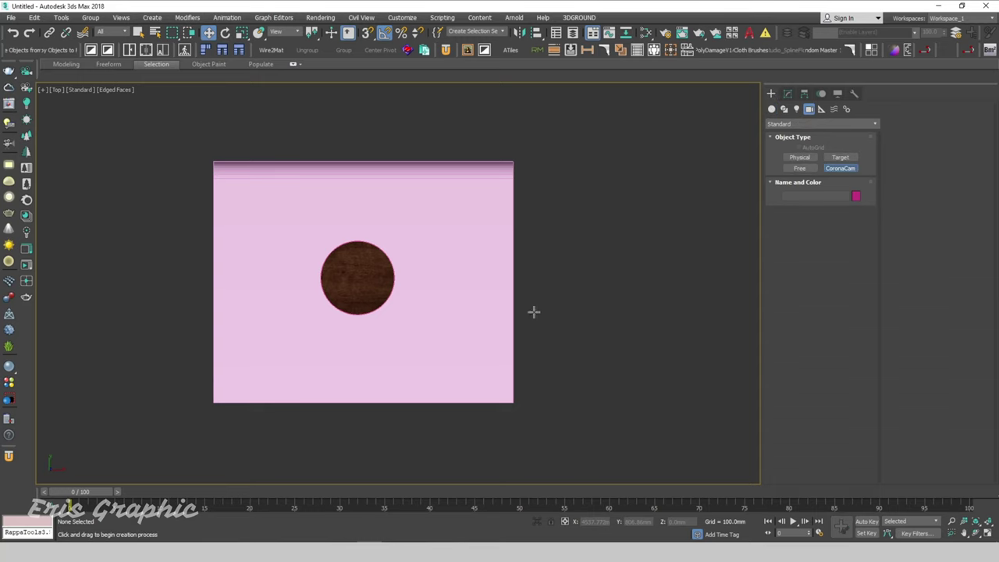
left_click_drag(639, 412, 630, 326)
right_click(638, 259)
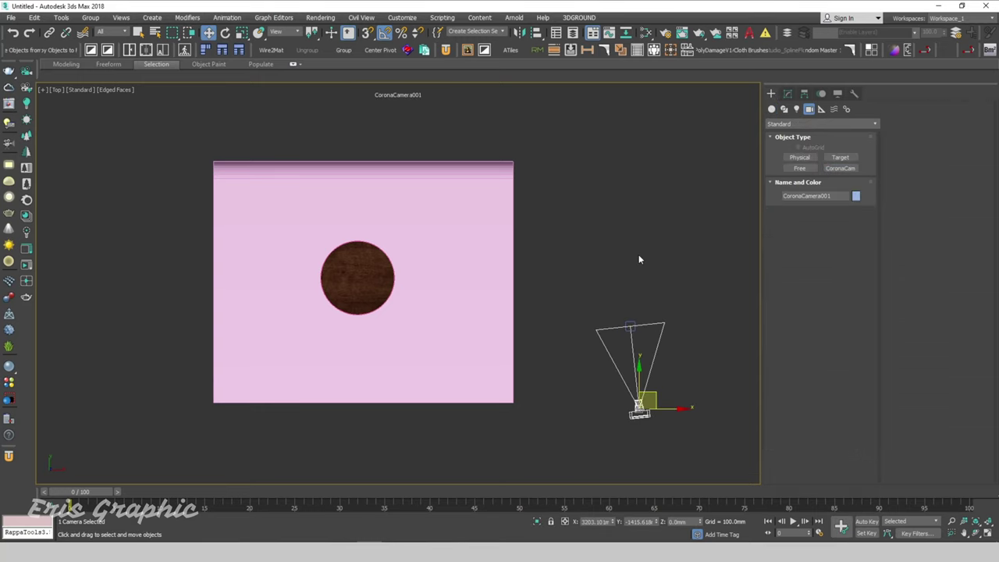
Move the camera onto the floor in front of the table and adjust its target.
left_click_drag(592, 291, 686, 466)
middle_click_drag(684, 417, 657, 362)
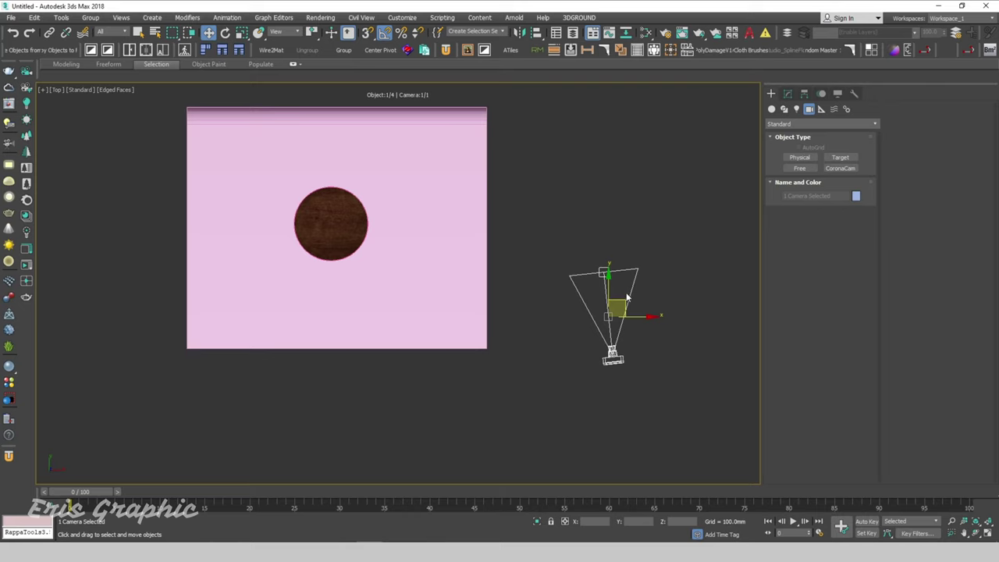
left_click_drag(618, 299, 295, 291)
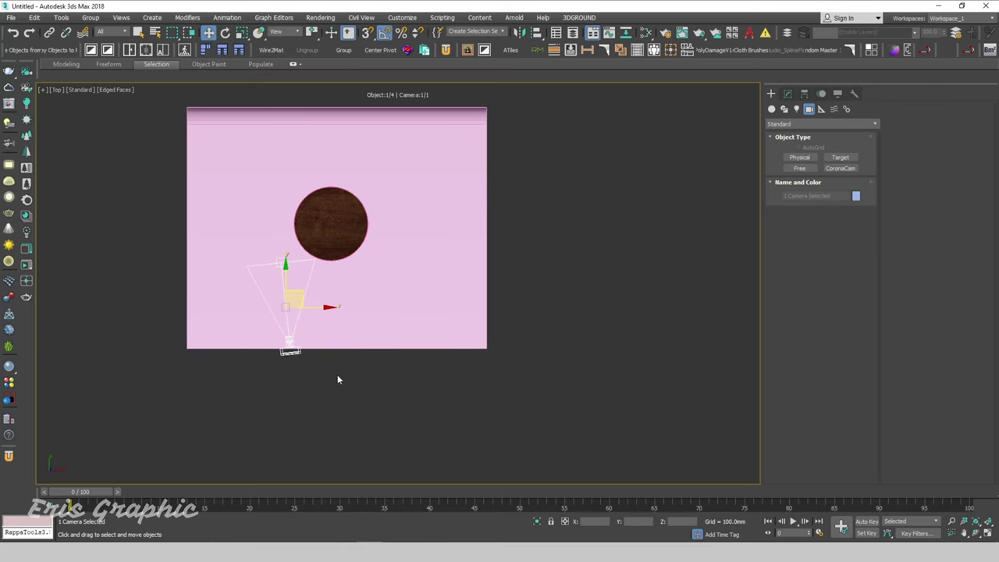
left_click(338, 377)
mouse_move(122, 229)
left_mouse_down()
mouse_move(306, 293)
mouse_move(353, 267)
left_mouse_up()
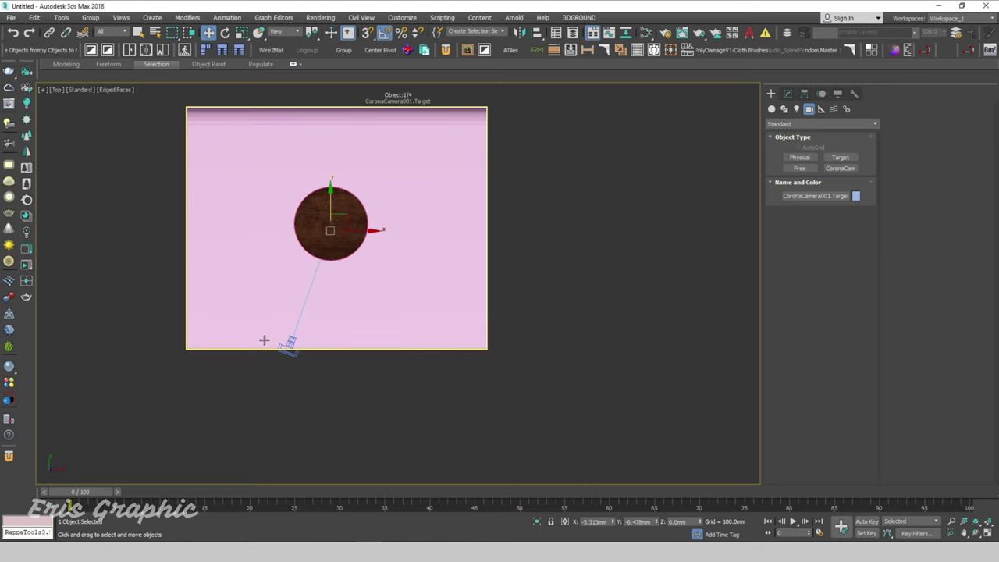
left_click_drag(263, 338, 323, 326)
Raise the camera above the tabletop in Front view, then restore the four-view layout.
key("f")
scroll(314, 316, "down", 3)
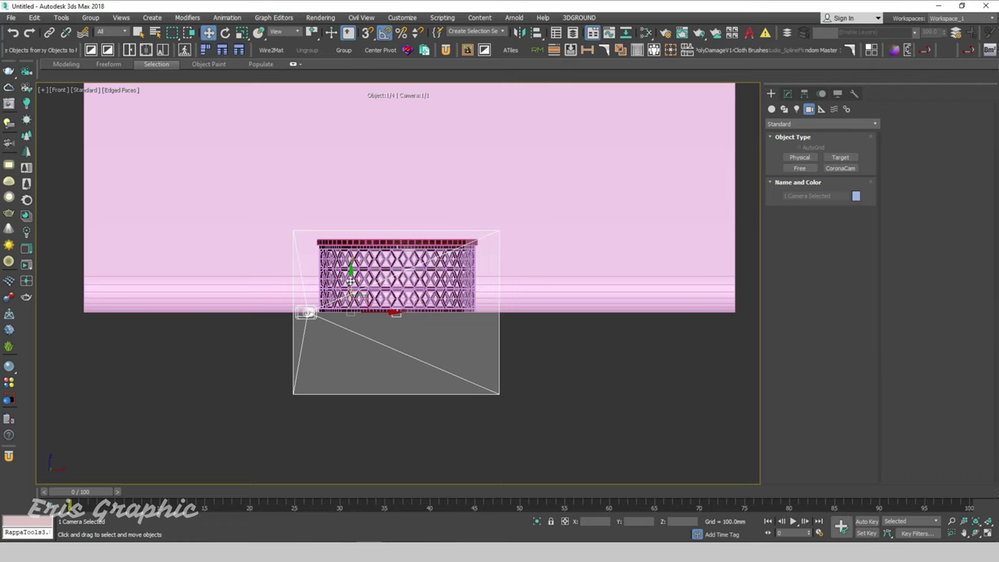
left_click_drag(351, 278, 345, 235)
key("t")
scroll(363, 273, "down", 2)
left_click(393, 404)
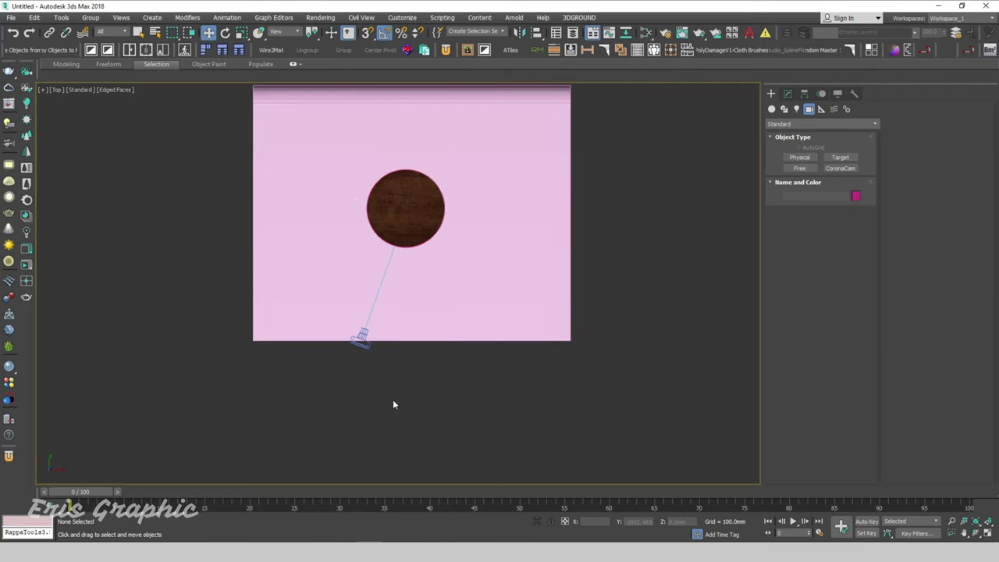
left_click_drag(345, 404, 192, 342)
key("f")
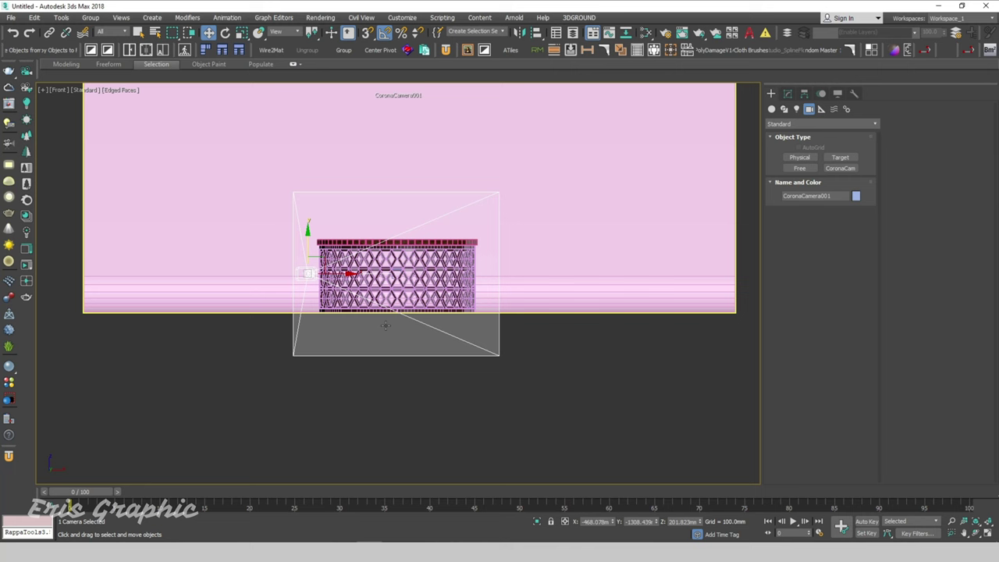
left_click_drag(312, 237, 327, 190)
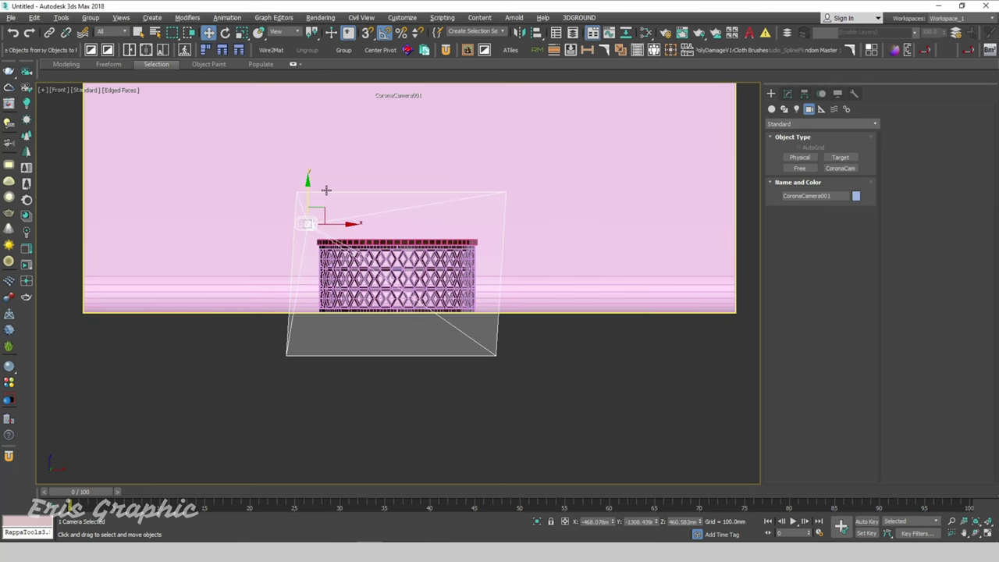
key("alt+w")
left_click(592, 206)
left_click(295, 230)
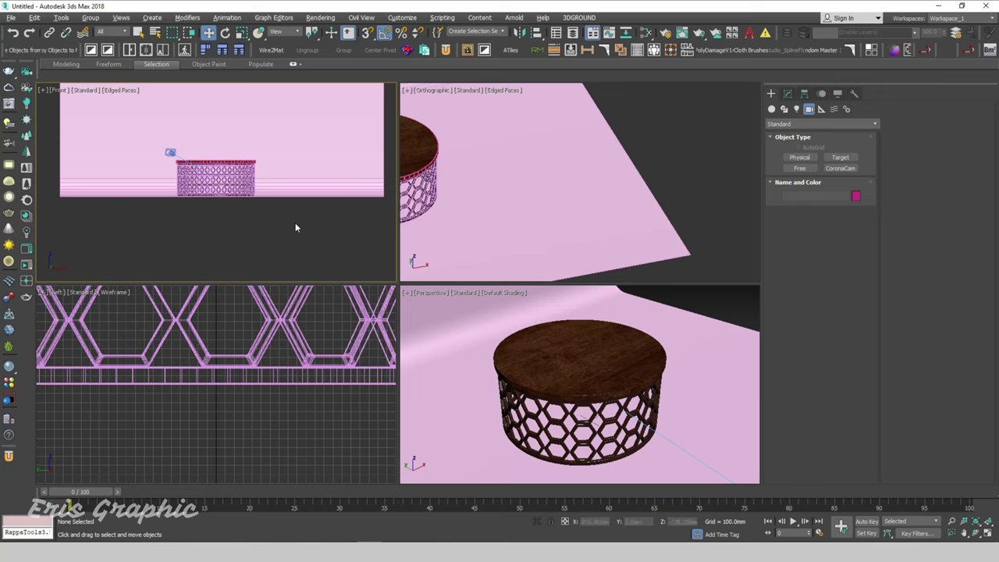
Switch the viewports to the two-view side-by-side layout.
key("alt+b")
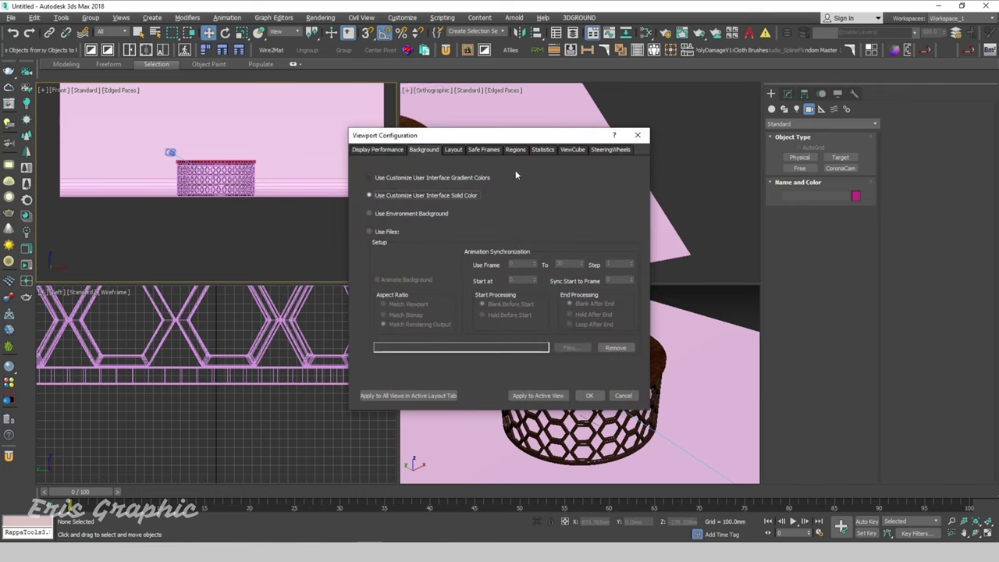
left_click(453, 152)
left_click(428, 181)
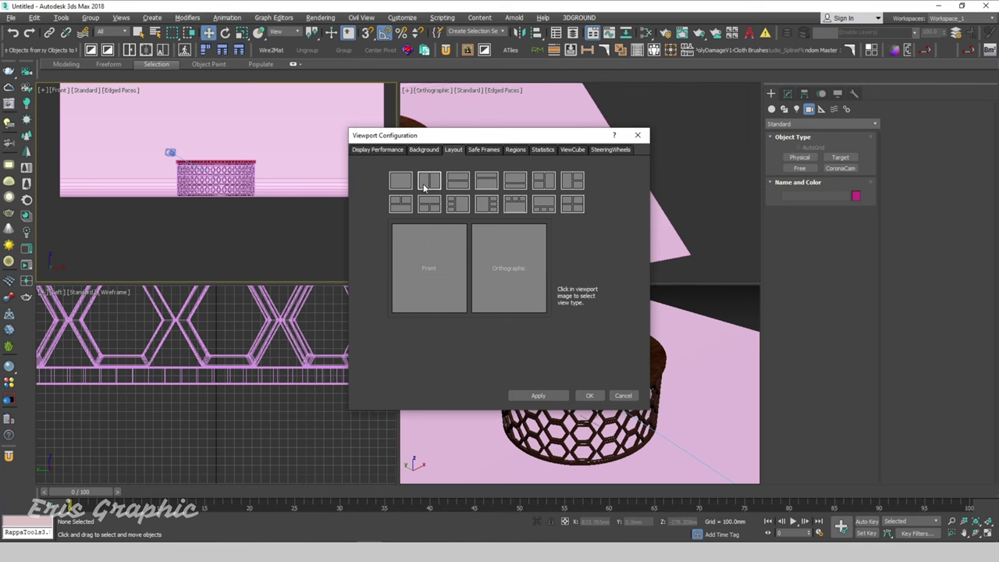
left_click(536, 395)
left_click(585, 395)
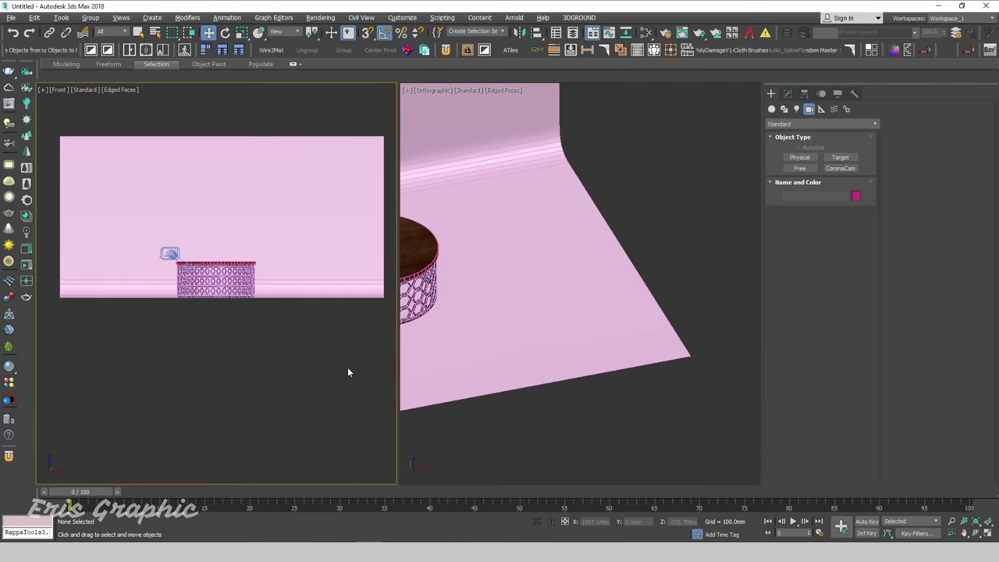
Show CoronaCamera001 in the left view with the safe-frame render boundary on.
key("c")
key("shift+f")
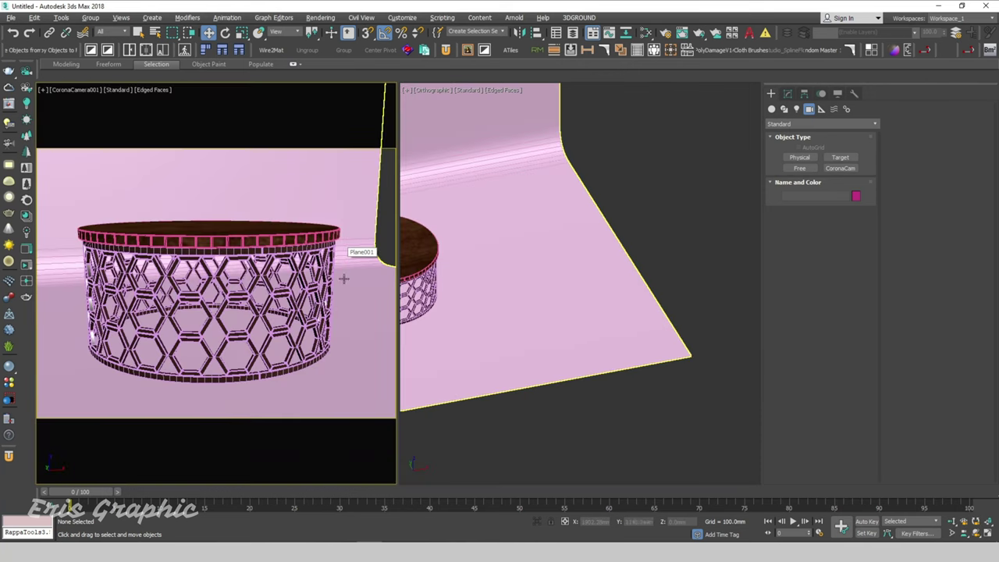
left_click(646, 176)
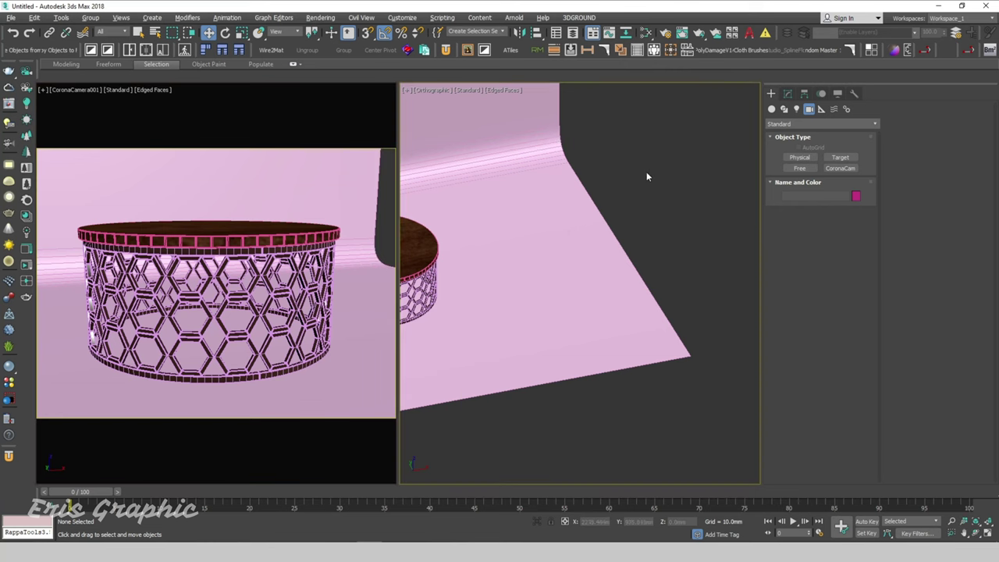
Set a Custom render output of 2000 × 1500 with the 1.333 image aspect locked.
left_click(320, 18)
left_click(340, 77)
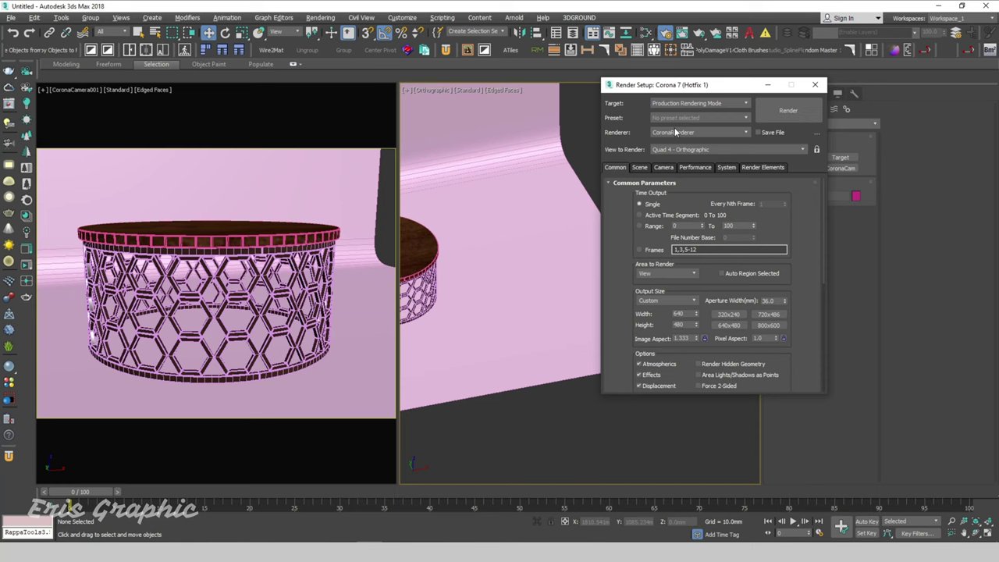
left_click(685, 301)
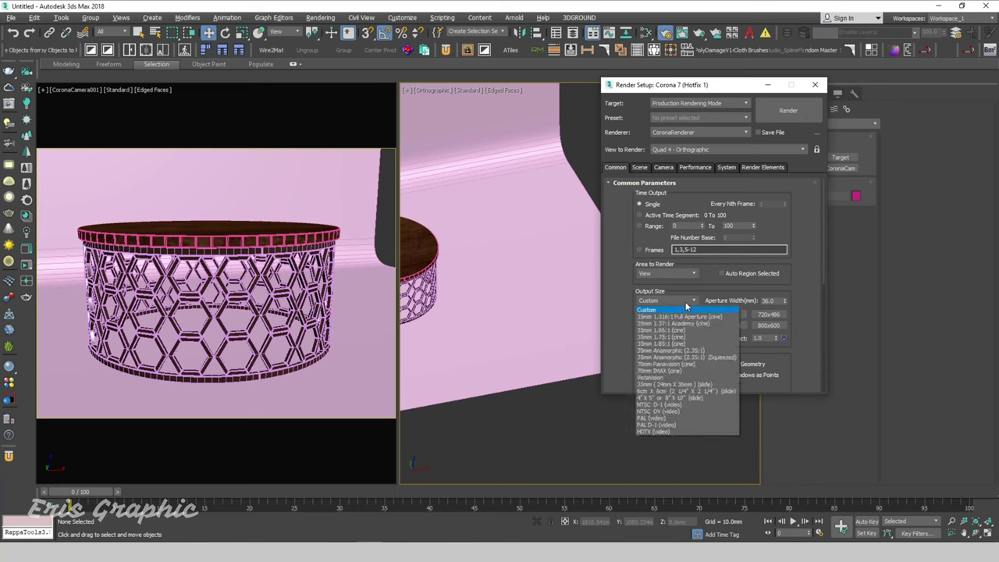
left_click(685, 301)
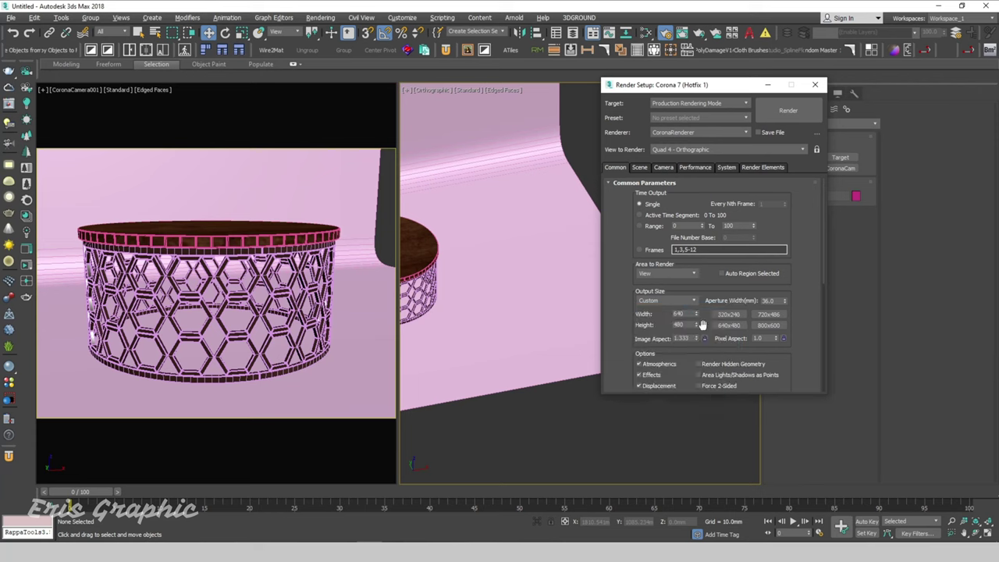
left_click(705, 338)
type("2000")
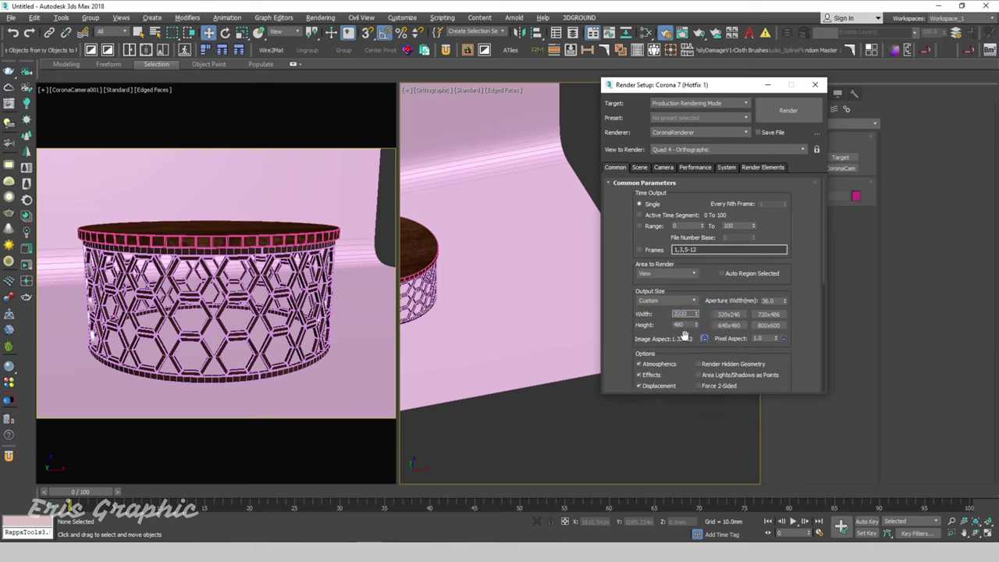
left_click(682, 325)
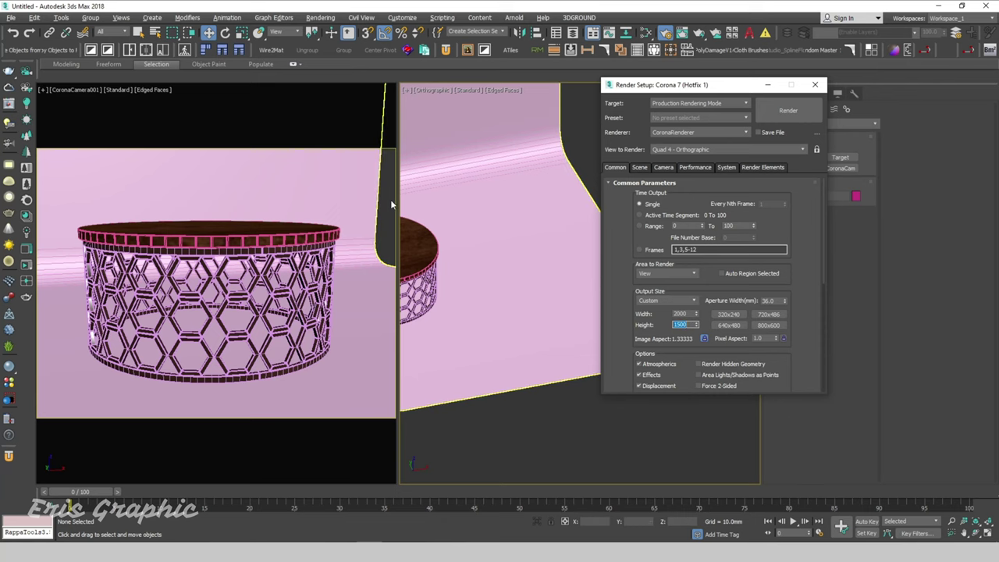
In the Top view, move the camera further down and left of the table.
left_click(768, 85)
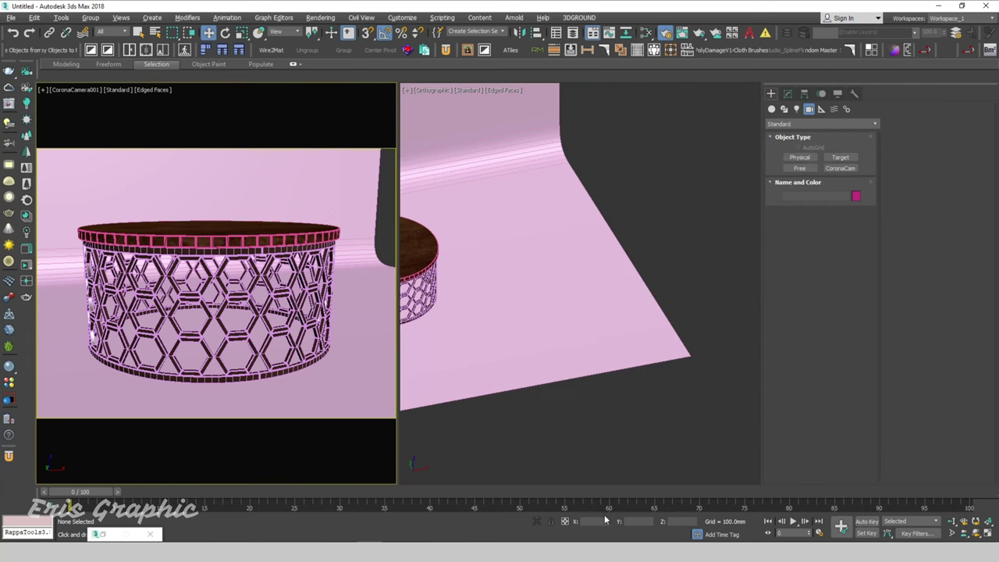
key("t")
scroll(572, 396, "down", 2)
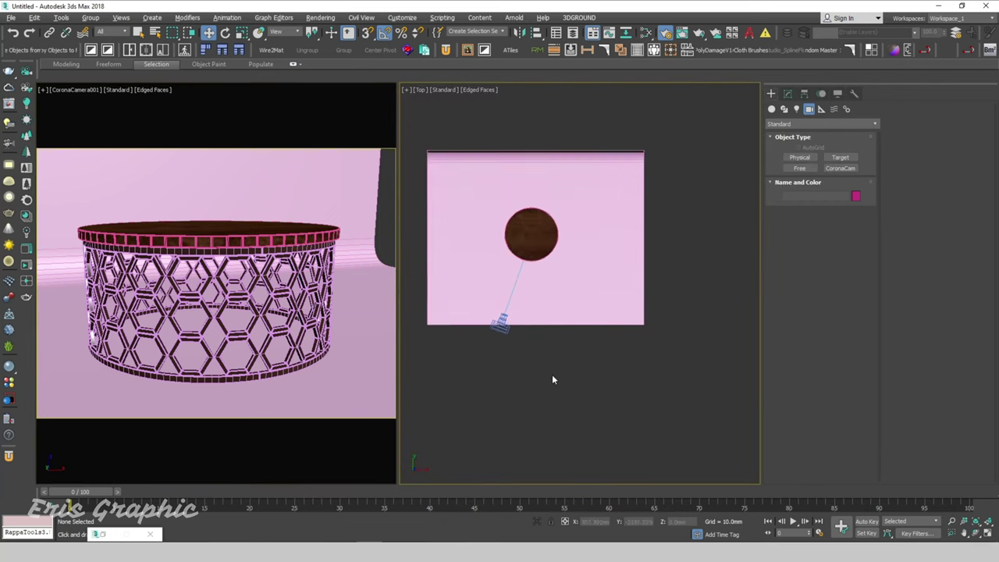
scroll(549, 373, "down", 2)
middle_click_drag(550, 373, 607, 365)
scroll(592, 331, "up", 2)
left_click(569, 332)
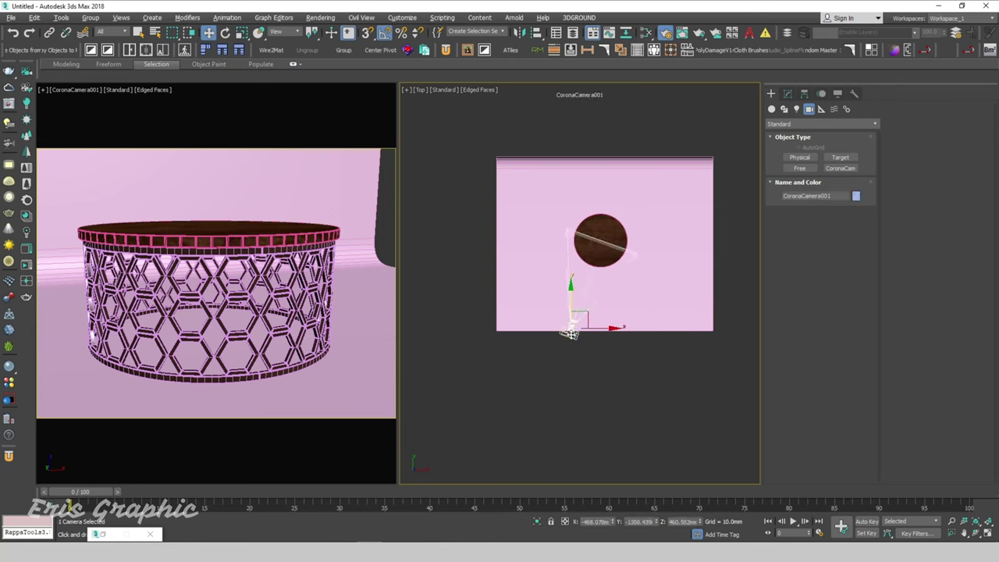
left_click_drag(570, 333, 550, 341)
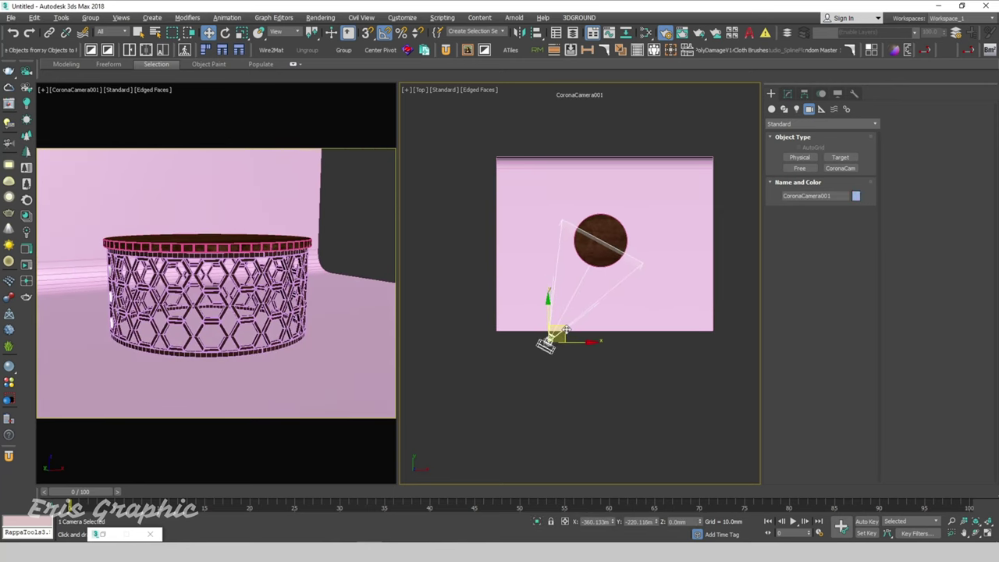
left_click(689, 354)
Stretch the backdrop plane's right edge column outward in Edit Poly edge mode.
left_click(678, 292)
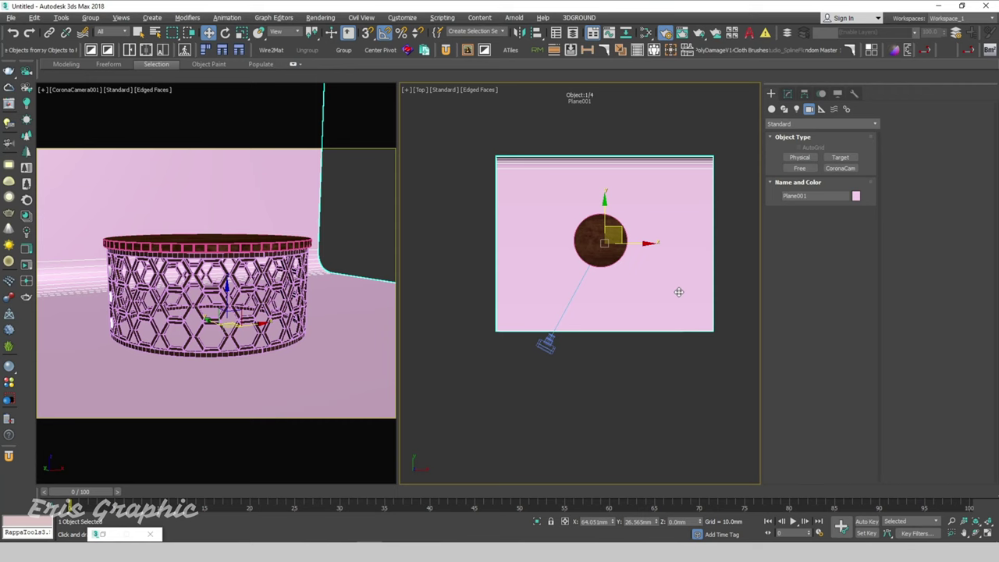
middle_click_drag(683, 351, 651, 379)
left_click(684, 217)
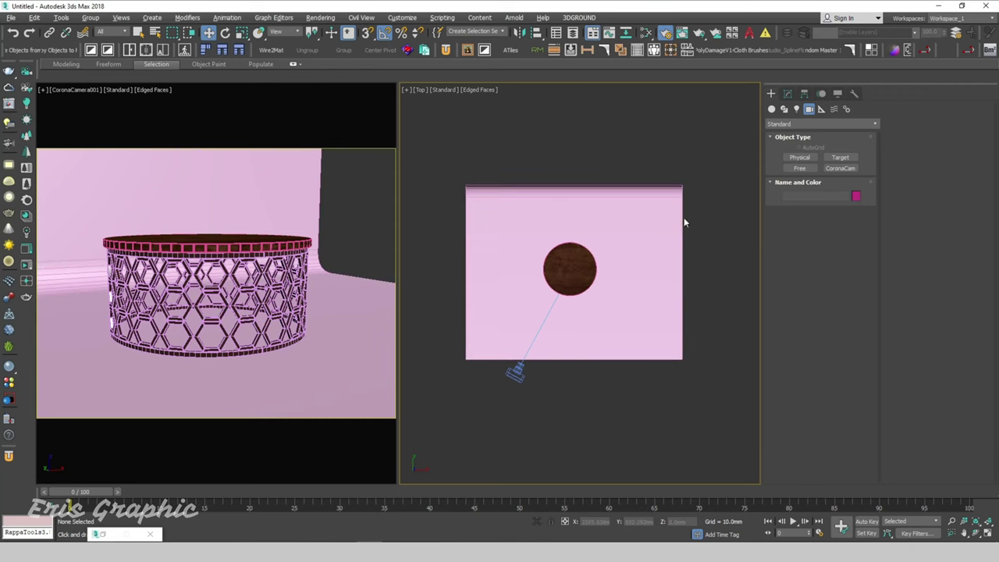
left_click_drag(693, 188, 693, 193)
left_click(788, 93)
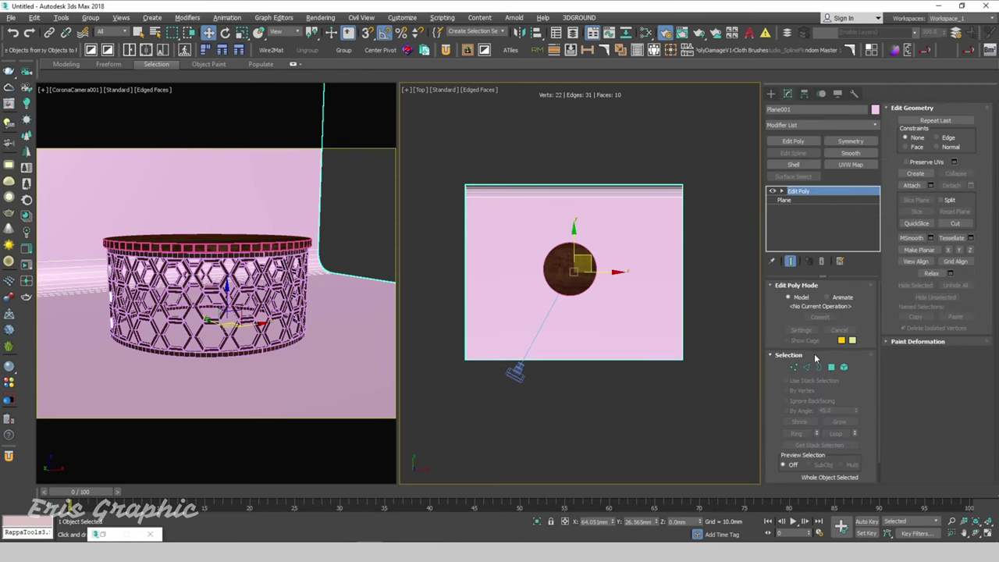
key("2")
left_click_drag(635, 129, 738, 432)
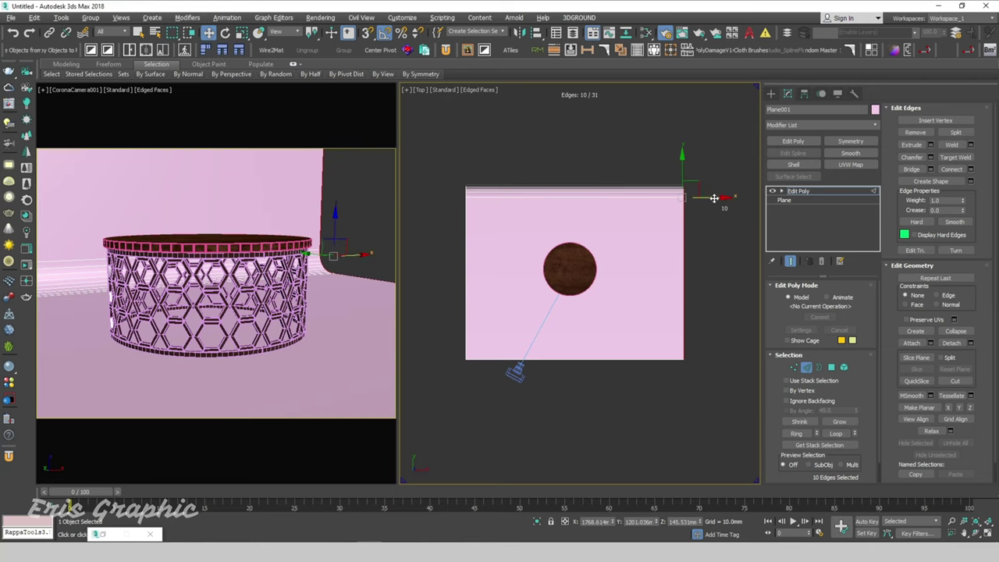
left_click_drag(706, 199, 794, 195)
left_click(794, 192)
Stretch the plane's left edge column outward and bring up the material editor.
left_click_drag(450, 246, 499, 283)
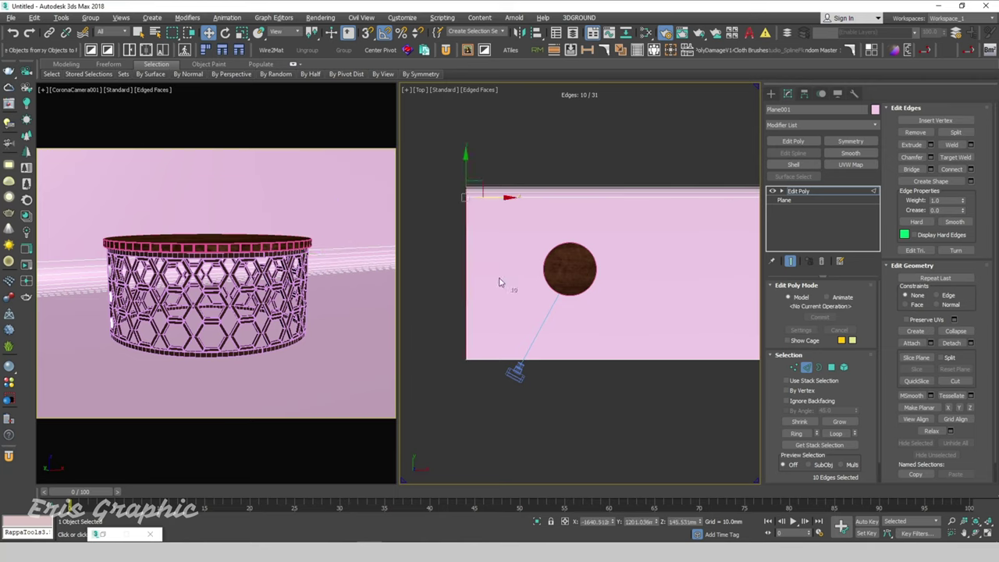
left_click_drag(486, 195, 457, 195)
left_click(608, 422)
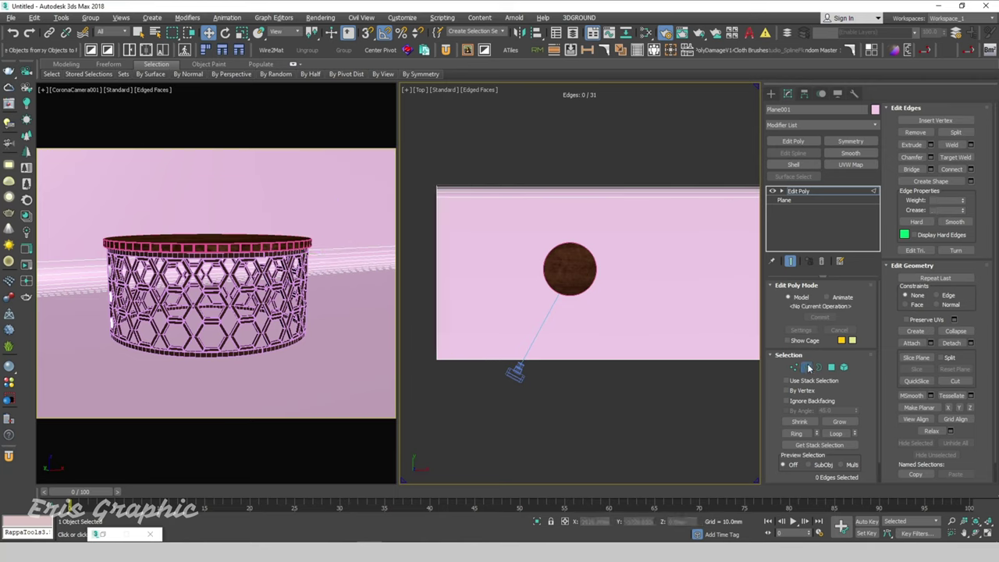
left_click(653, 399)
key("m")
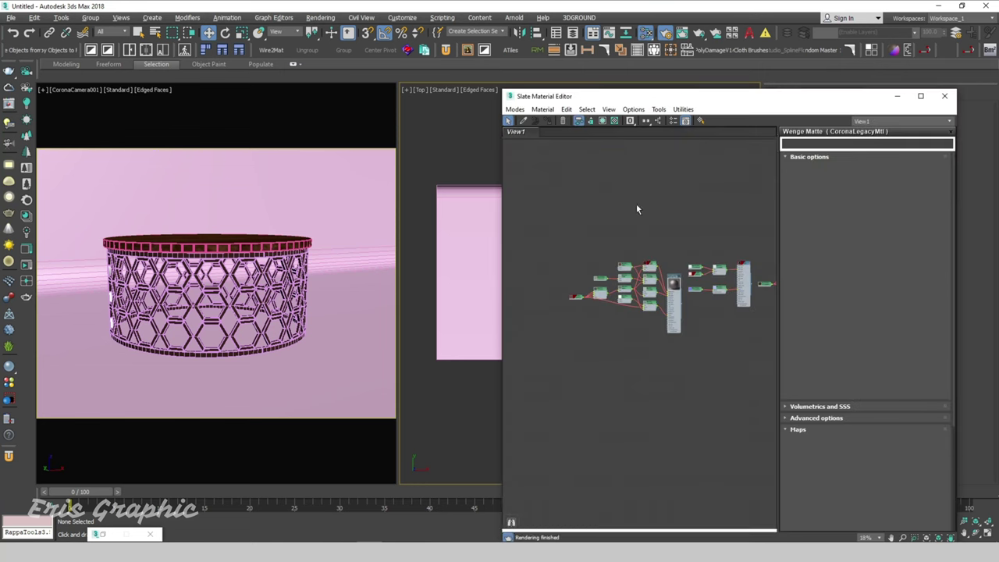
Add a new Corona material node in the Slate Material Editor.
right_click(631, 194)
mouse_move(662, 200)
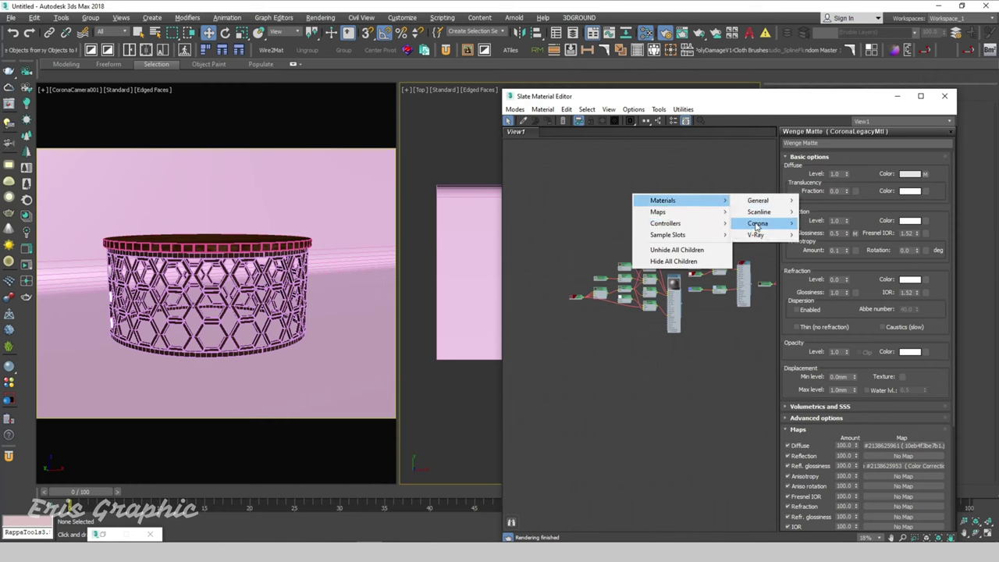
mouse_move(757, 224)
left_click(843, 226)
scroll(610, 209, "up", 2)
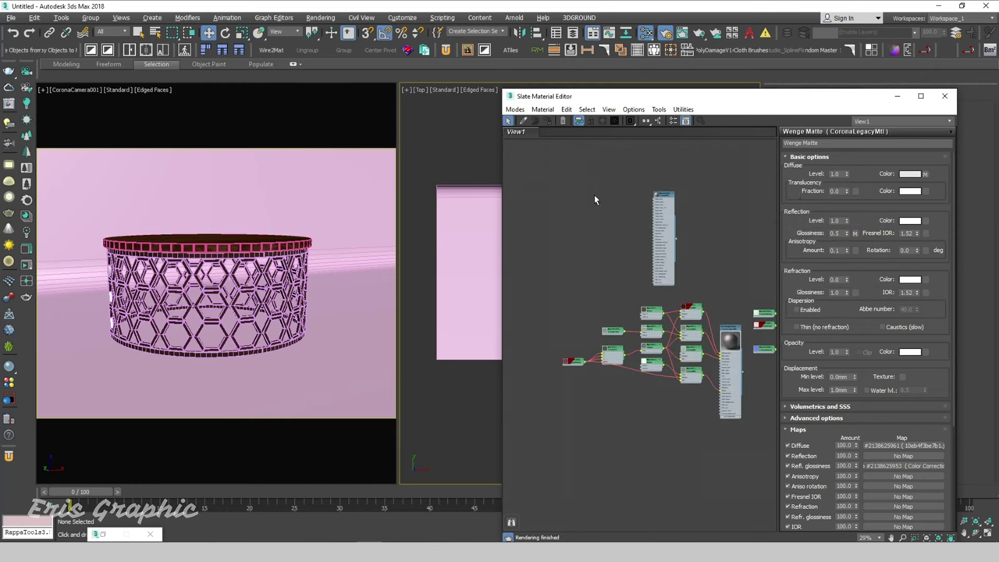
scroll(595, 198, "up", 2)
scroll(624, 199, "up", 2)
scroll(654, 202, "up", 1)
left_click_drag(653, 202, 662, 199)
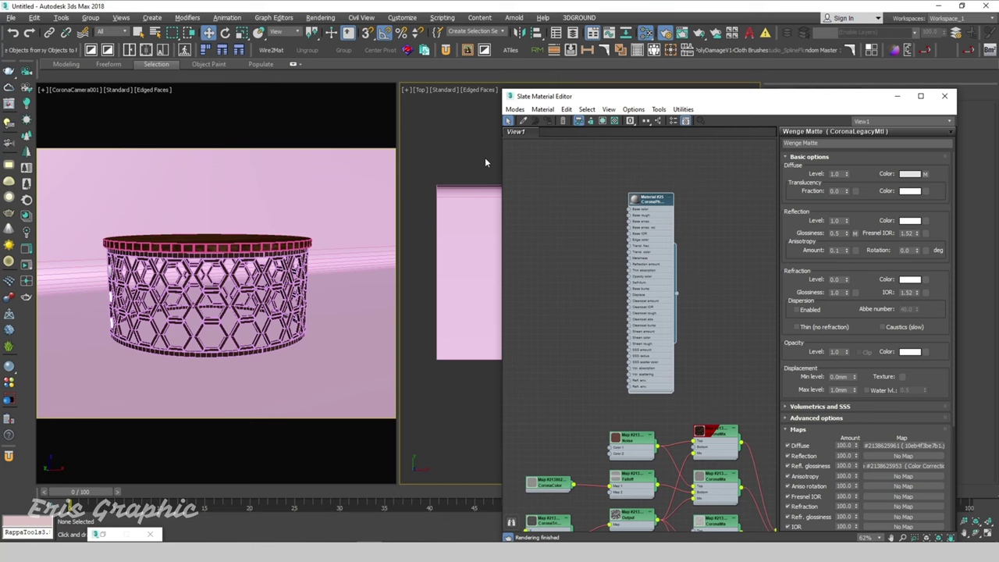
Assign the new Corona material, Material #25, to the floor-and-wall backdrop.
left_click(465, 156)
key("alt+w")
mouse_move(388, 210)
middle_mouse_down("alt")
mouse_move(442, 205)
mouse_move(303, 234)
mouse_move(440, 176)
middle_mouse_up("alt")
left_click_drag(474, 224, 468, 223)
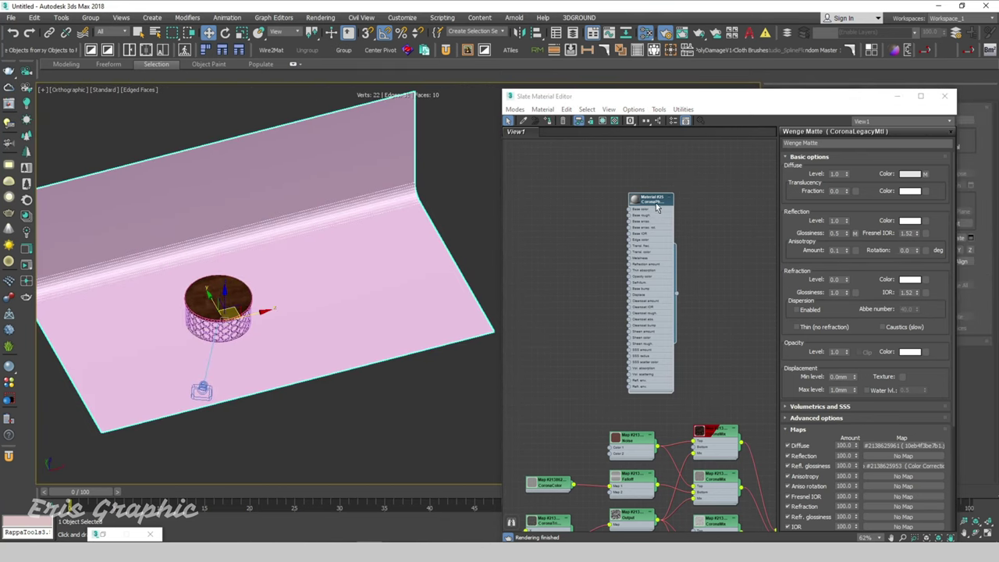
left_click(550, 123)
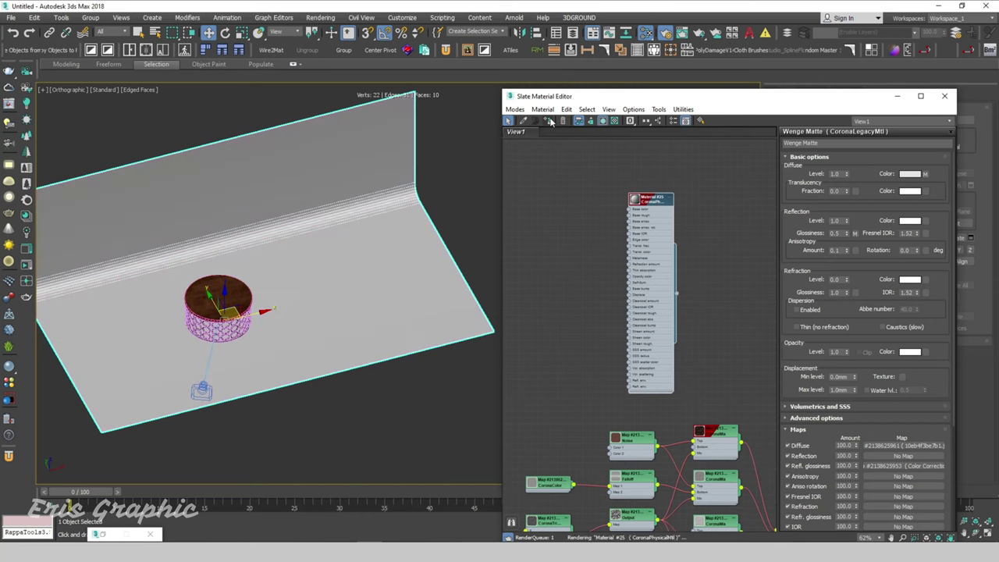
left_click(442, 145)
Close the material editor and return to the two-view layout with Top view active.
left_click(944, 95)
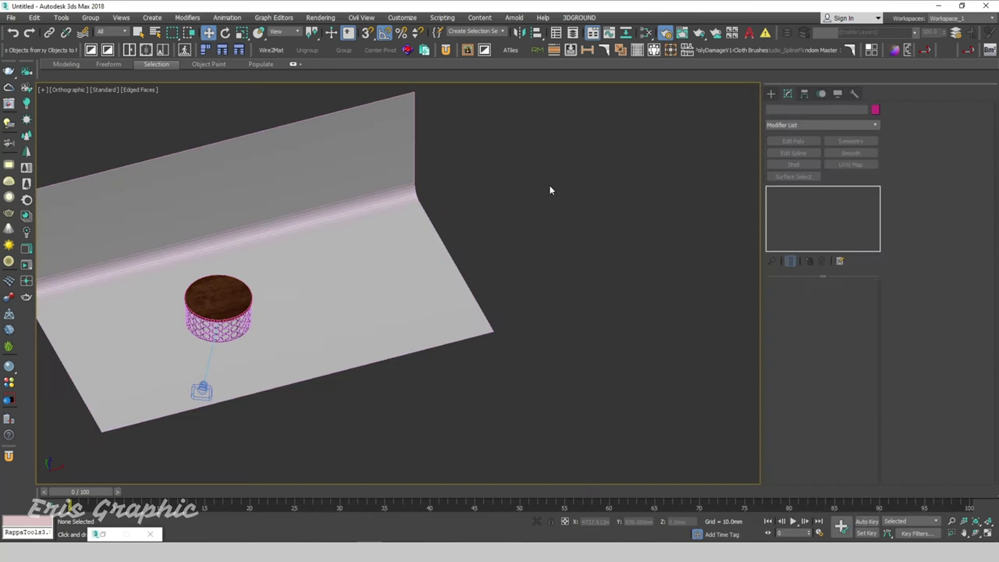
key("t")
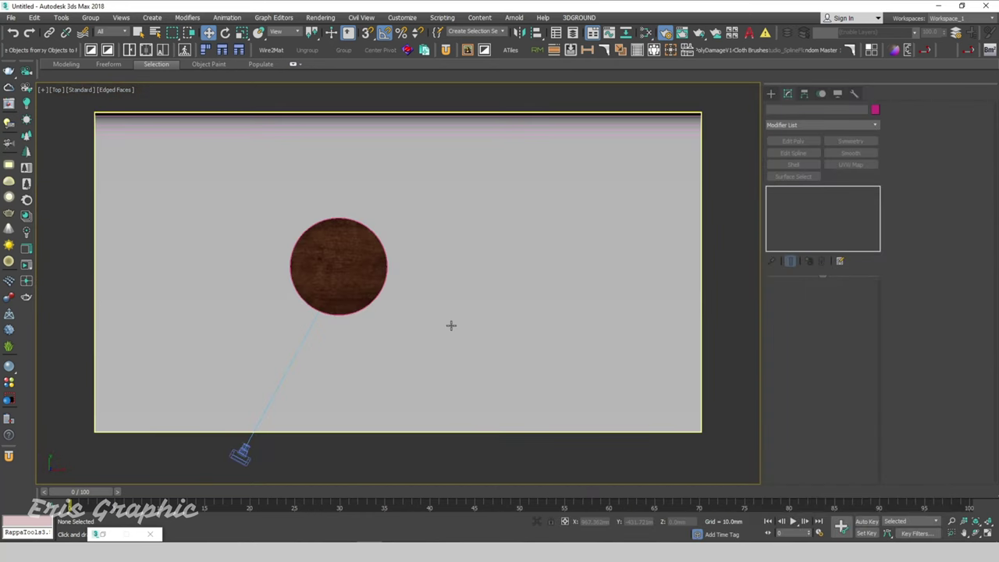
scroll(507, 335, "down", 2)
key("alt+w")
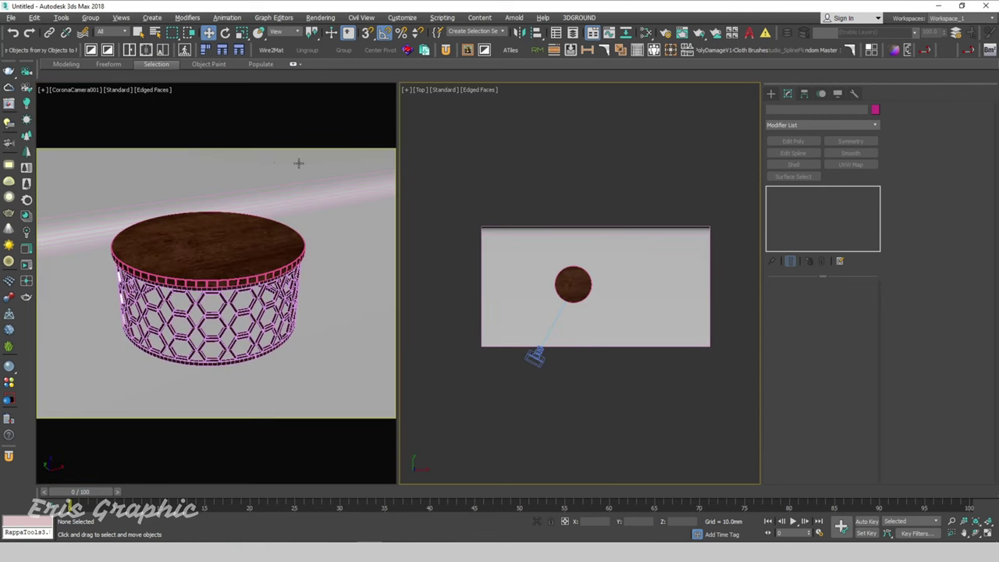
left_click(299, 166)
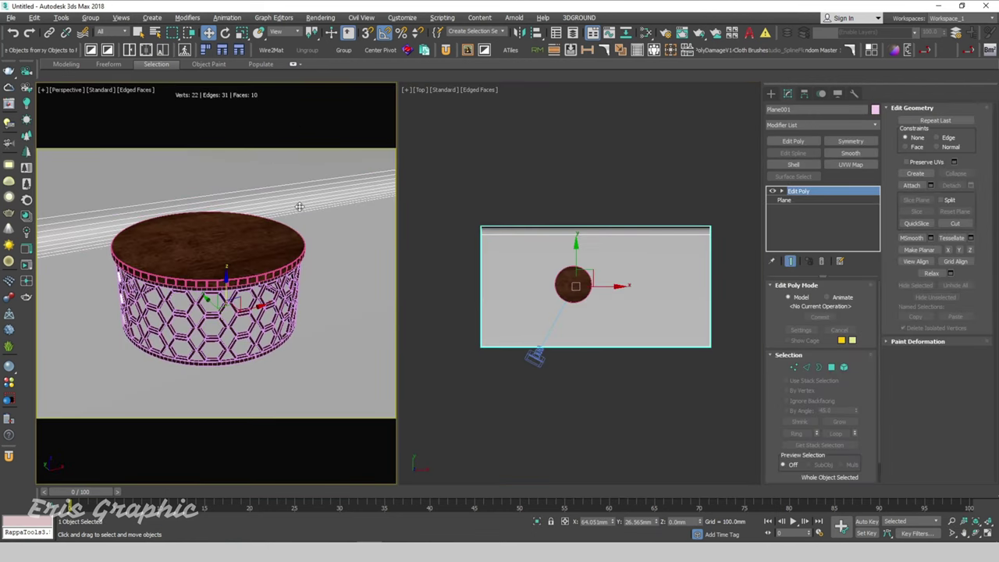
left_click(595, 180)
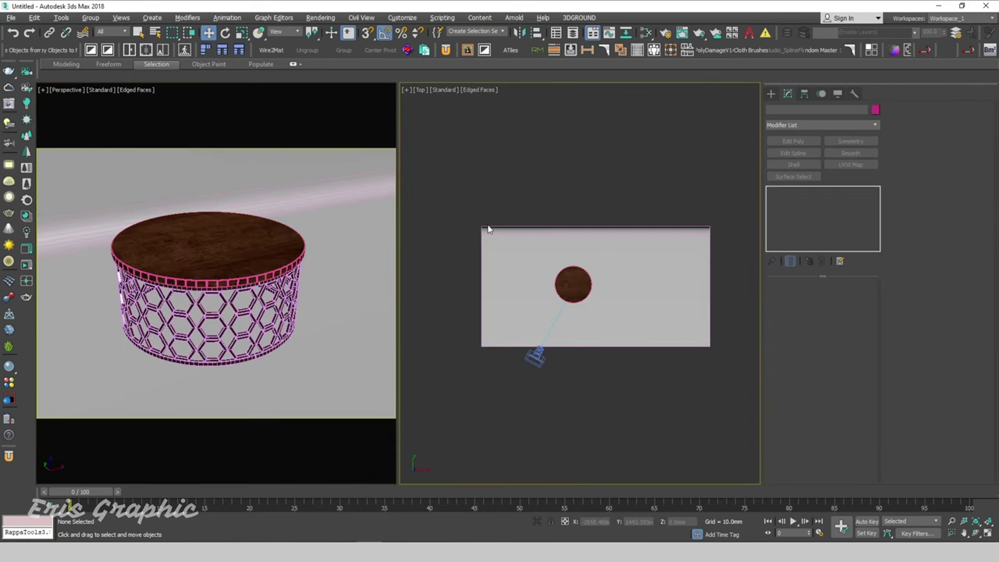
Make CoronaCamera001 the view to render in Render Setup.
key("m")
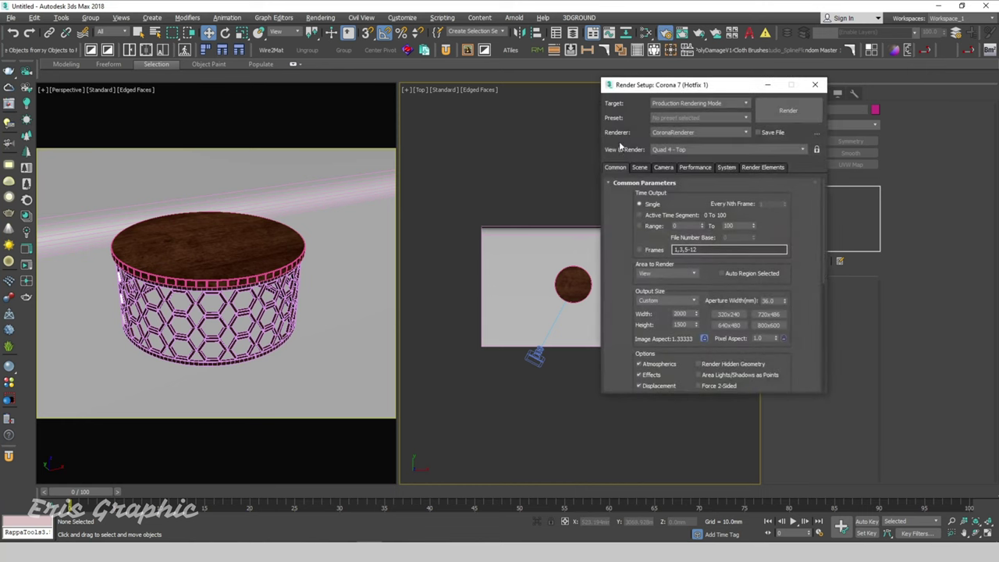
left_click_drag(655, 87, 710, 90)
left_click(339, 214)
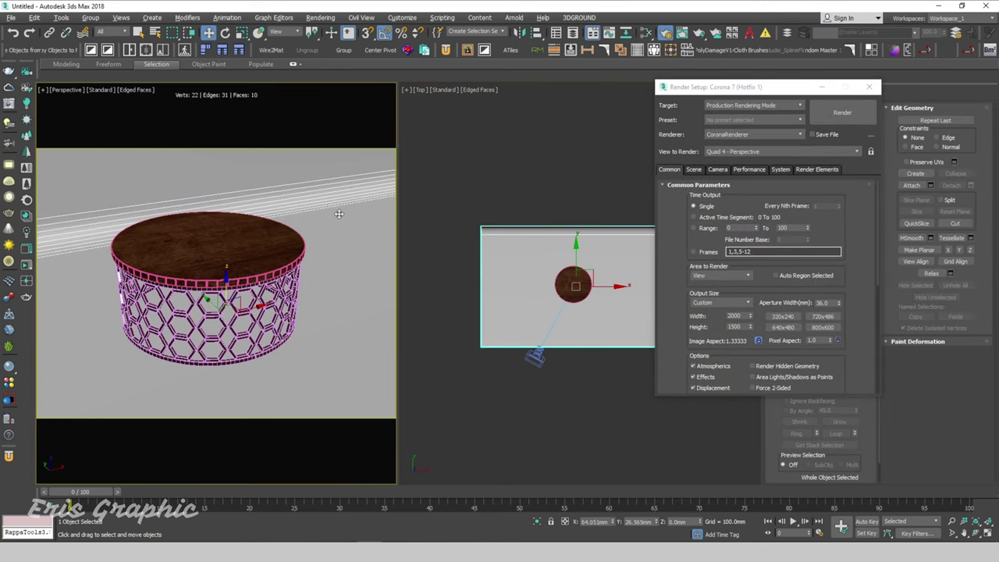
key("ctrl+c")
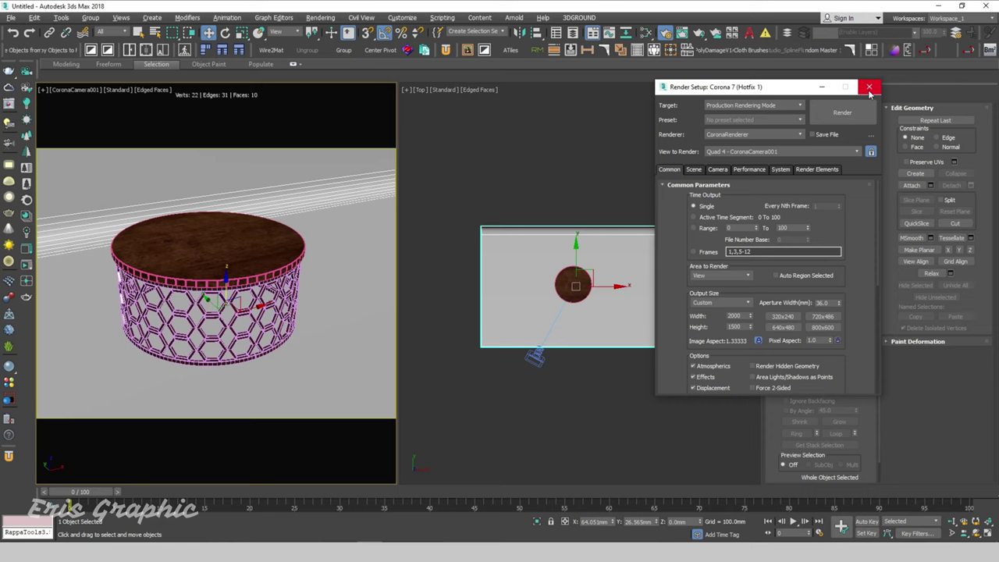
left_click(868, 86)
left_click(550, 167)
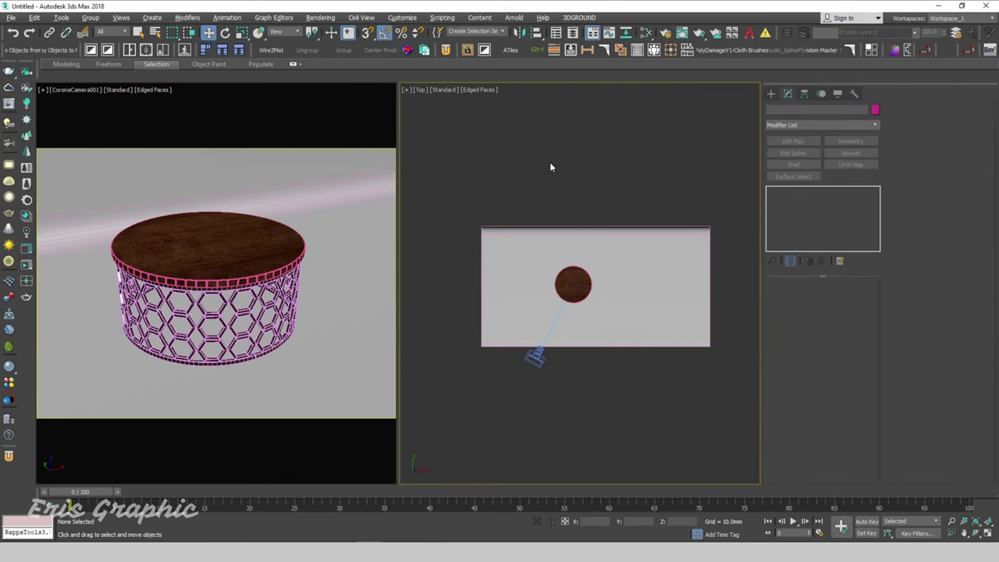
Maximize and pan the Top view with the camera creation panel showing.
key("alt+w")
middle_click_drag(544, 481, 518, 453)
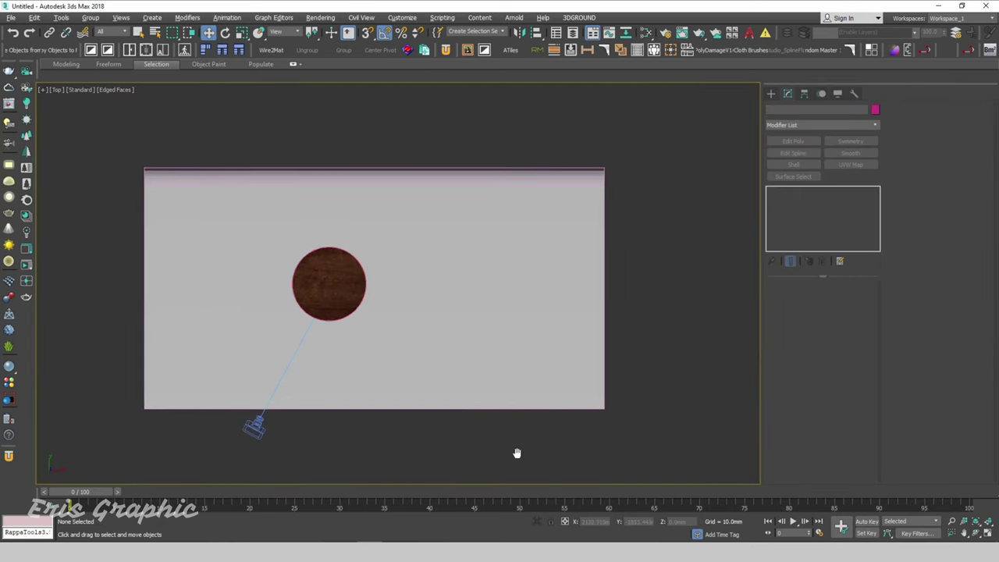
left_click(770, 93)
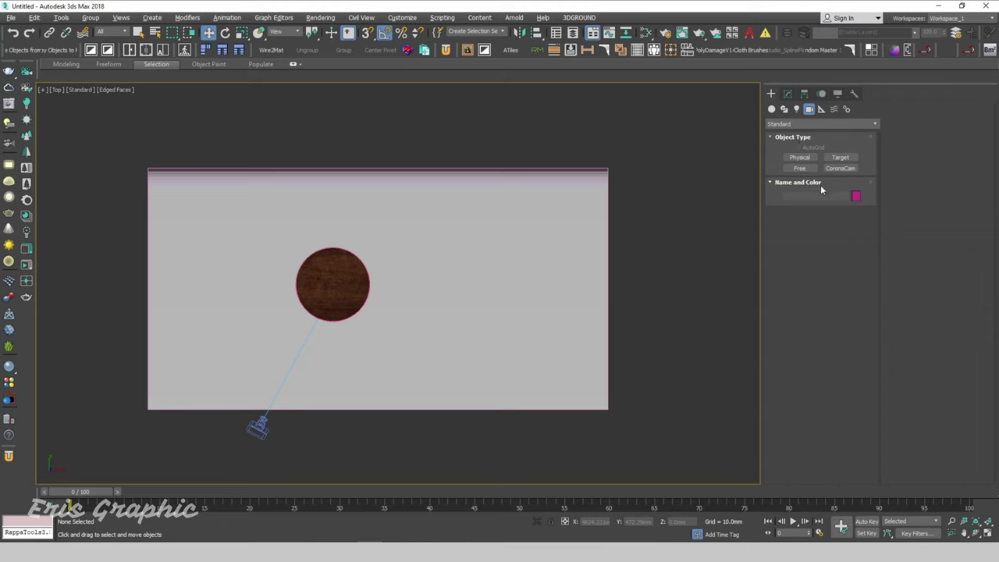
Draw a Rectangle-shaped CoronaLight just below the backdrop in the Top view.
left_click(806, 124)
left_click(777, 143)
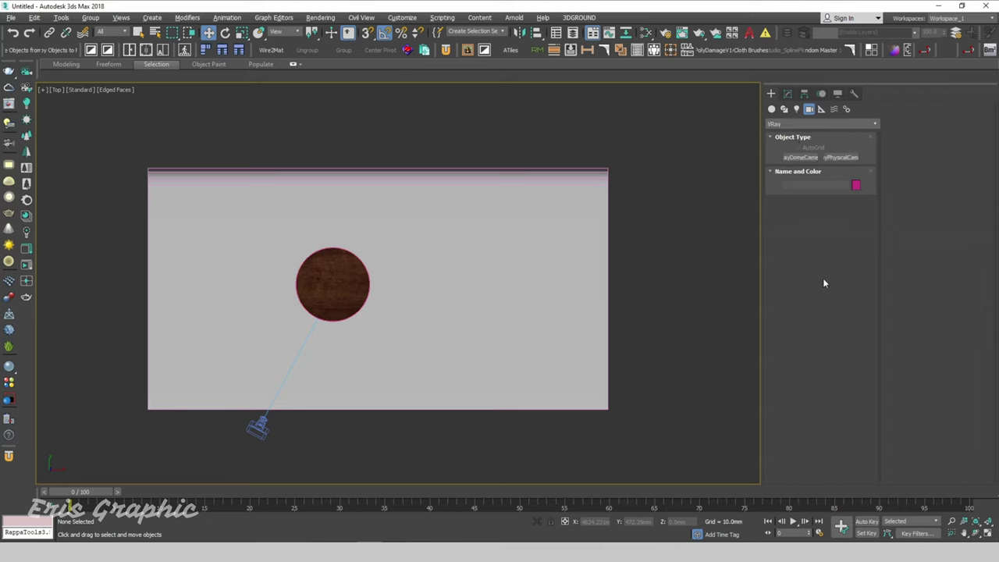
left_click(796, 108)
left_click(806, 124)
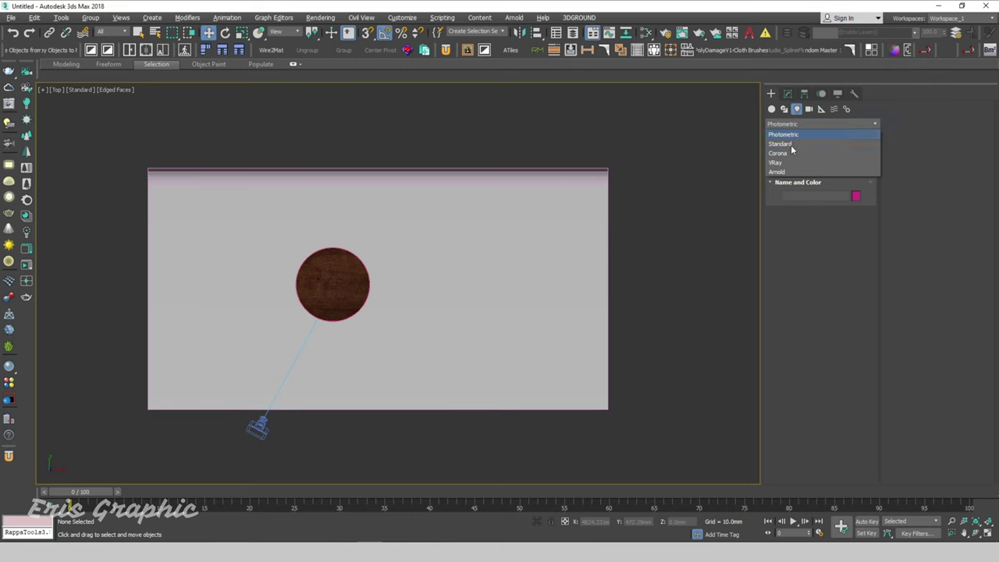
left_click(790, 161)
left_click(804, 158)
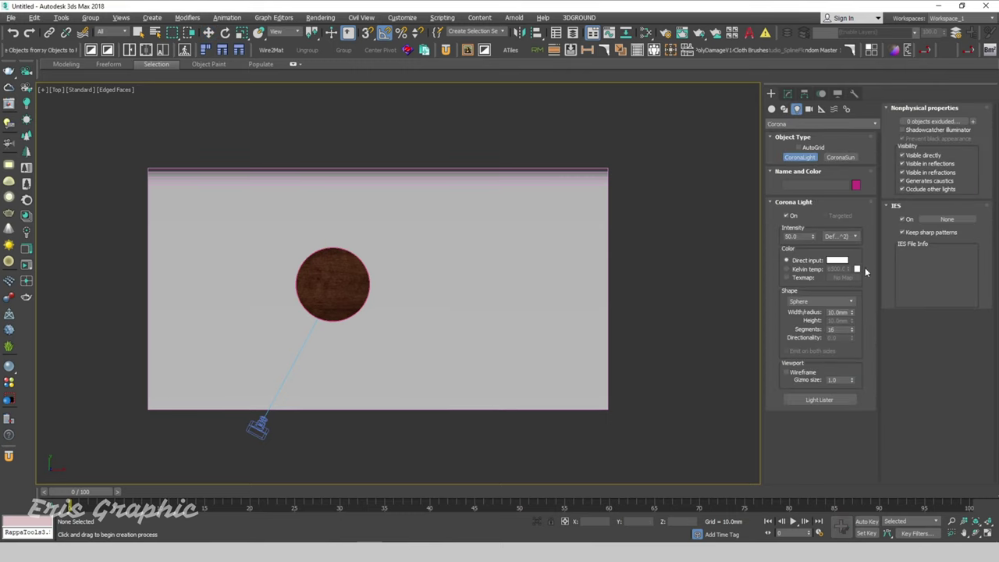
middle_click_drag(567, 290, 617, 204)
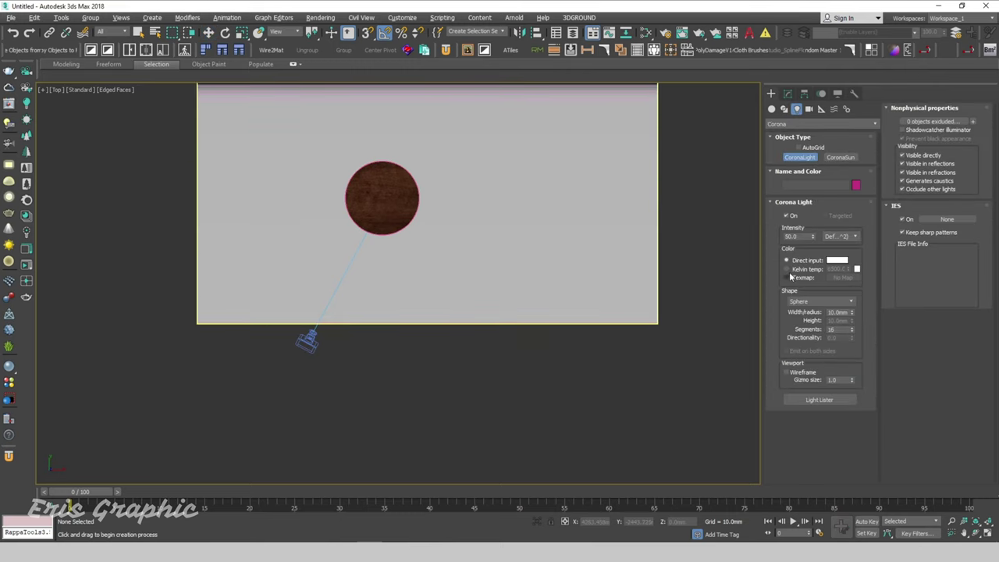
left_click(804, 301)
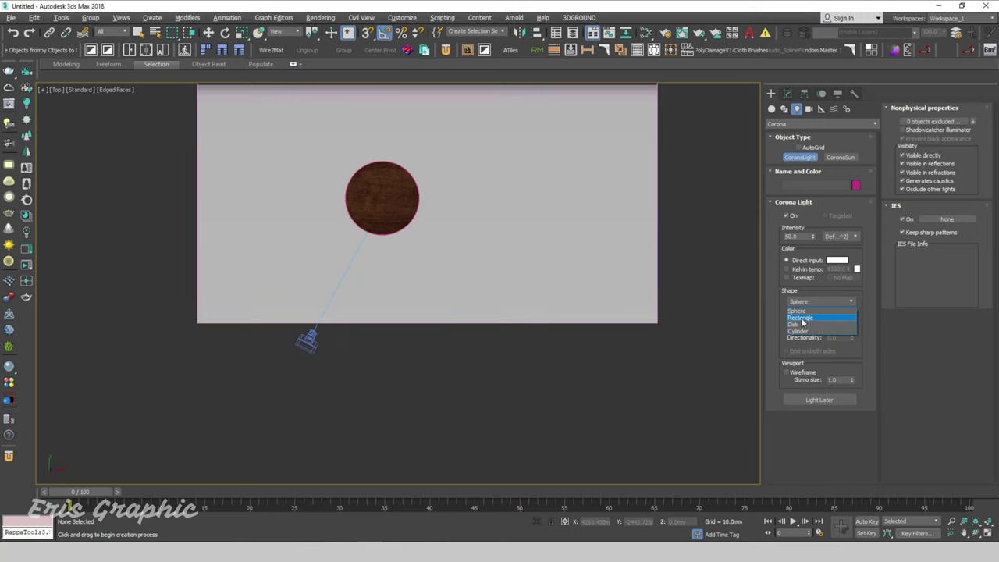
left_click(799, 317)
middle_click_drag(398, 352, 468, 341)
mouse_move(444, 336)
left_mouse_down()
mouse_move(503, 380)
mouse_move(464, 414)
left_mouse_up()
Set CoronaLight001's width and height to 600 mm.
key("w")
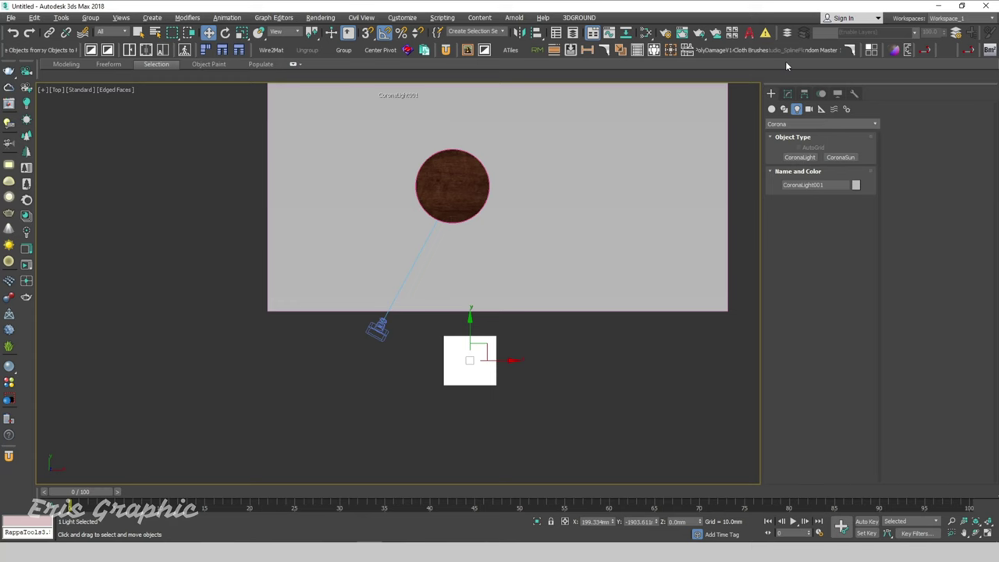
left_click(787, 93)
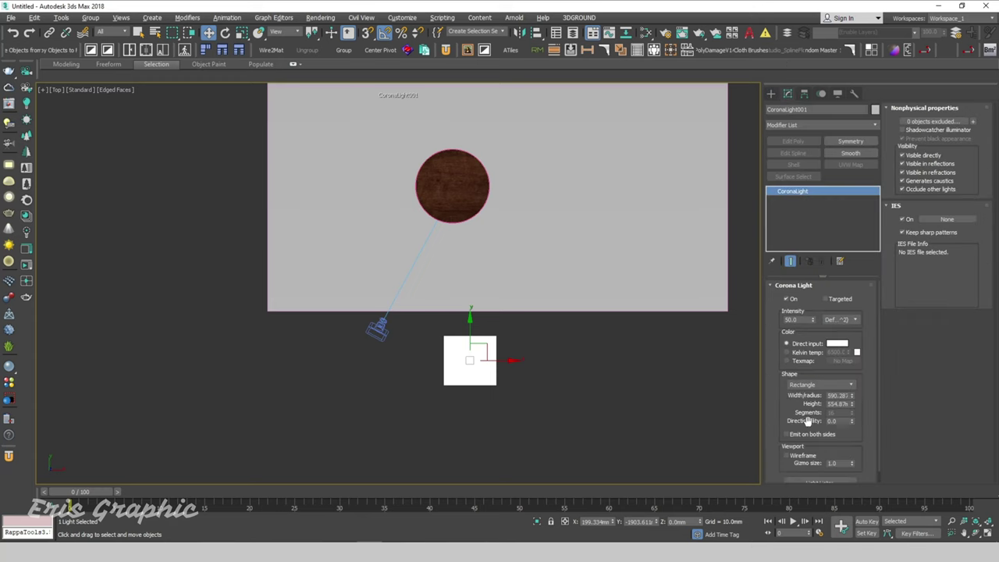
double_click(834, 395)
key("Tab")
type("6")
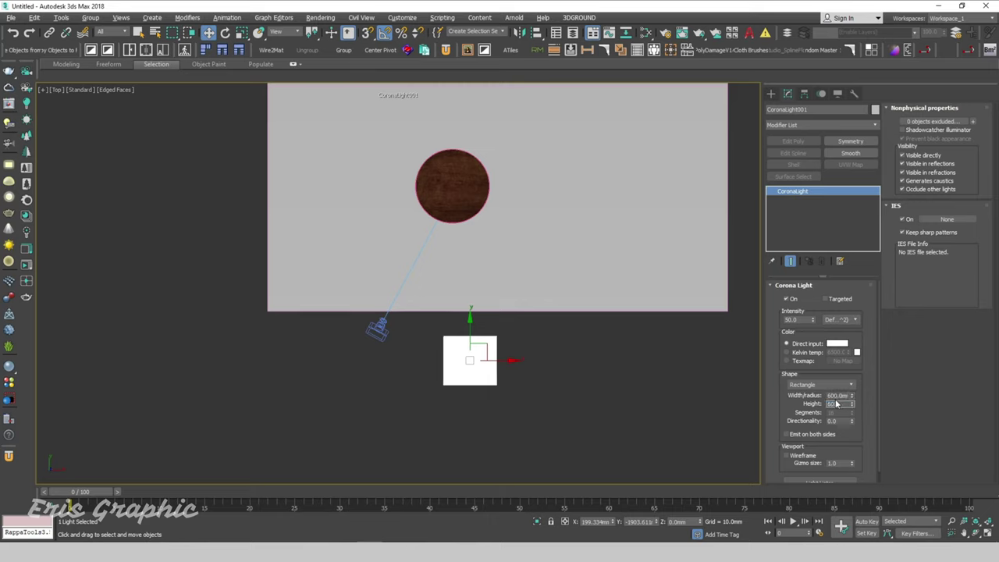
type("0")
double_click(833, 396)
left_click(719, 405)
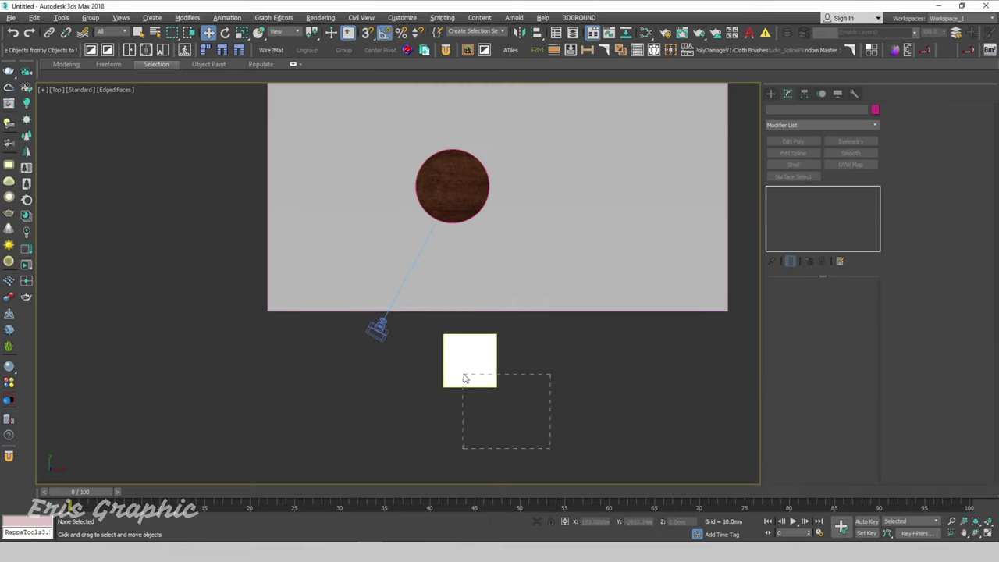
Rotate the light about 50° on X, -45° on Z, then -30° on local X.
mouse_move(463, 377)
left_mouse_down()
mouse_move(489, 349)
mouse_move(384, 227)
left_mouse_up()
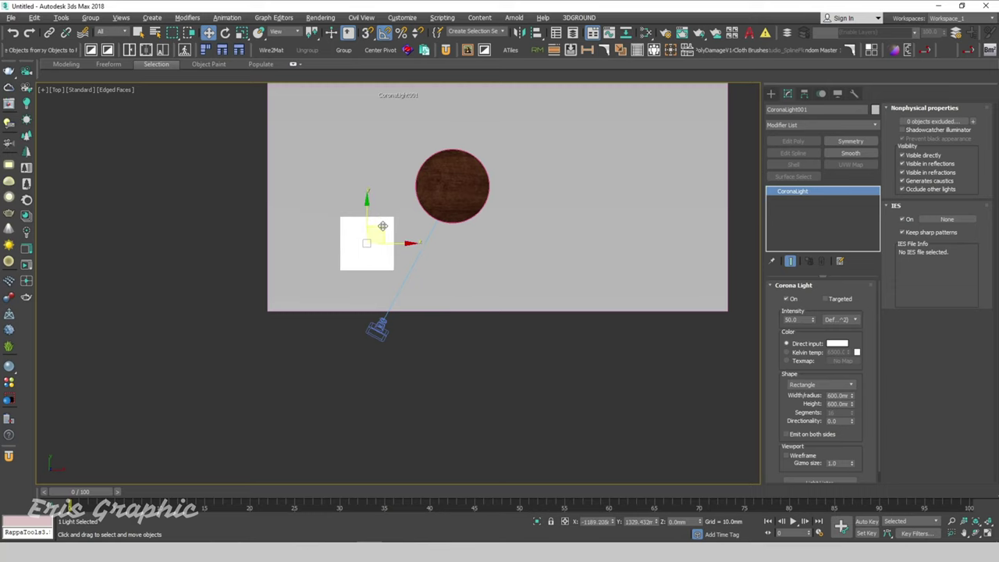
key("e")
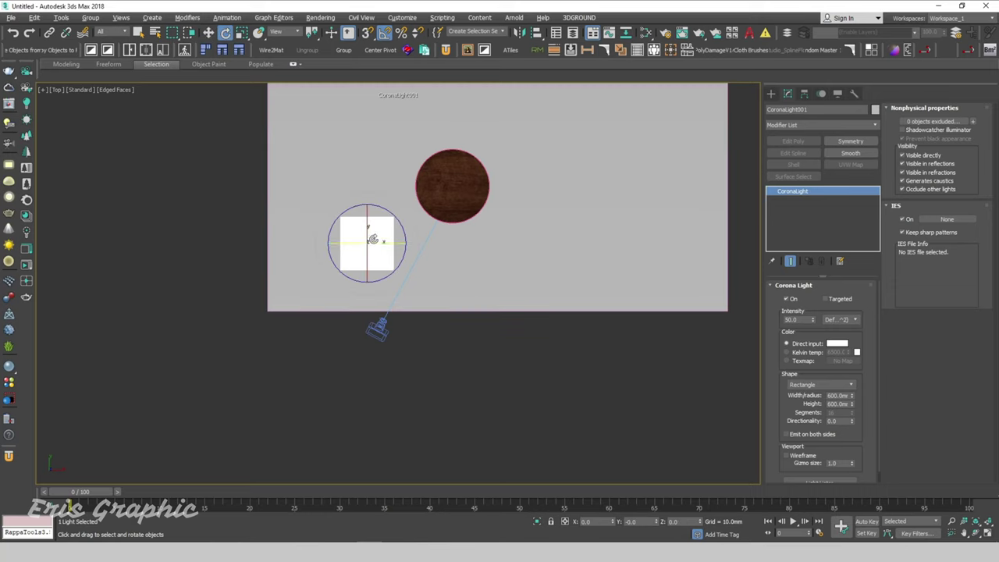
left_click_drag(368, 213, 371, 257)
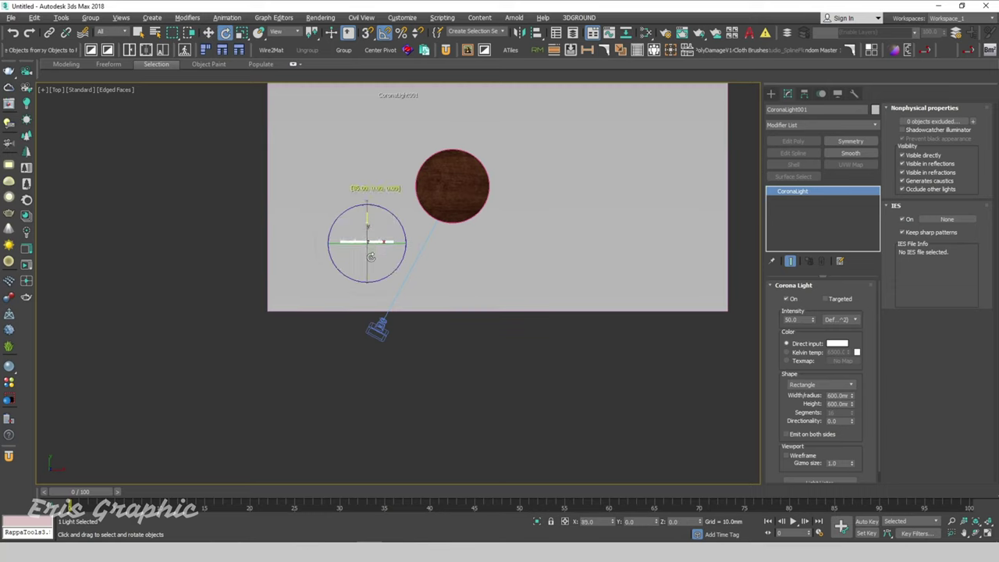
left_click_drag(384, 212, 400, 242)
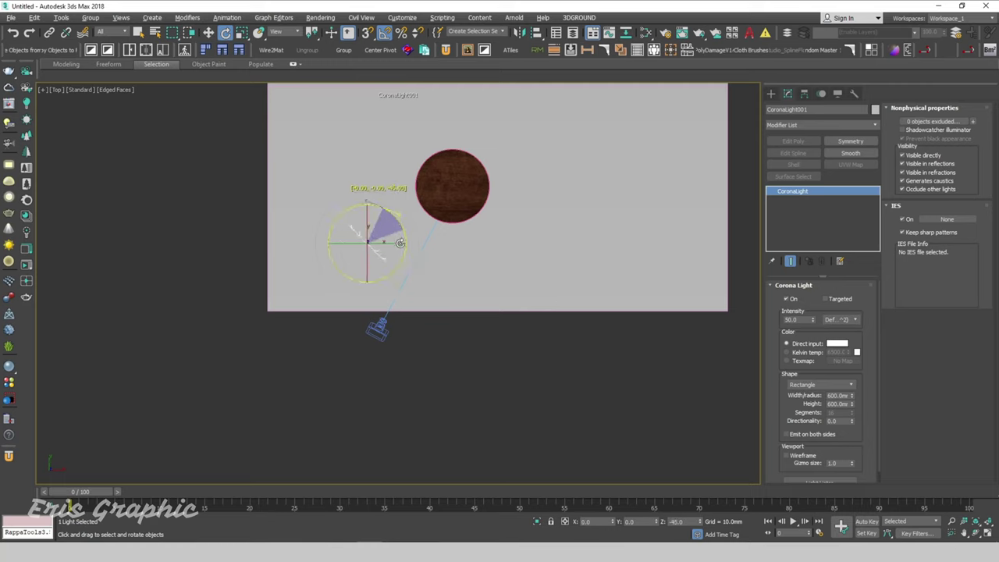
left_click(287, 32)
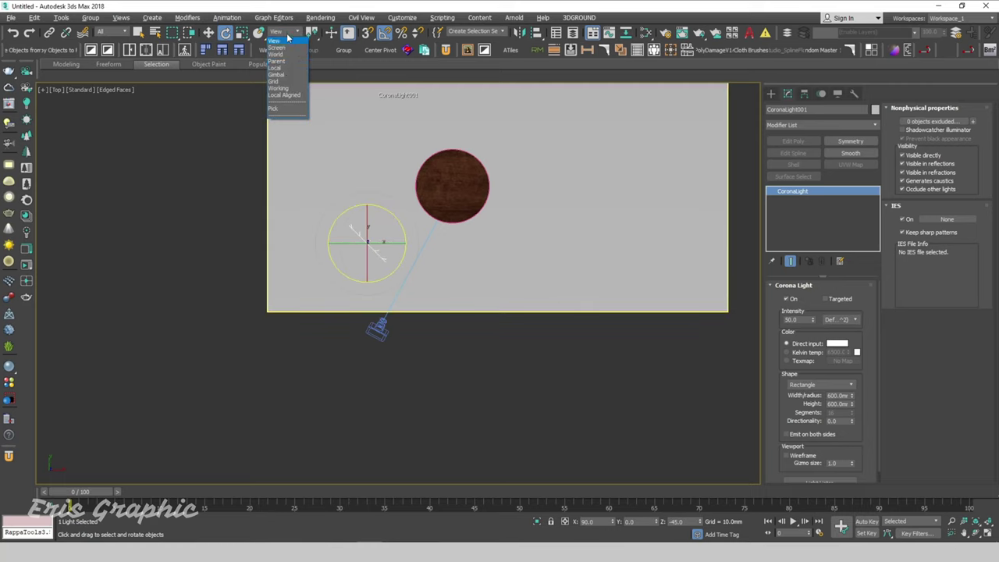
left_click(287, 70)
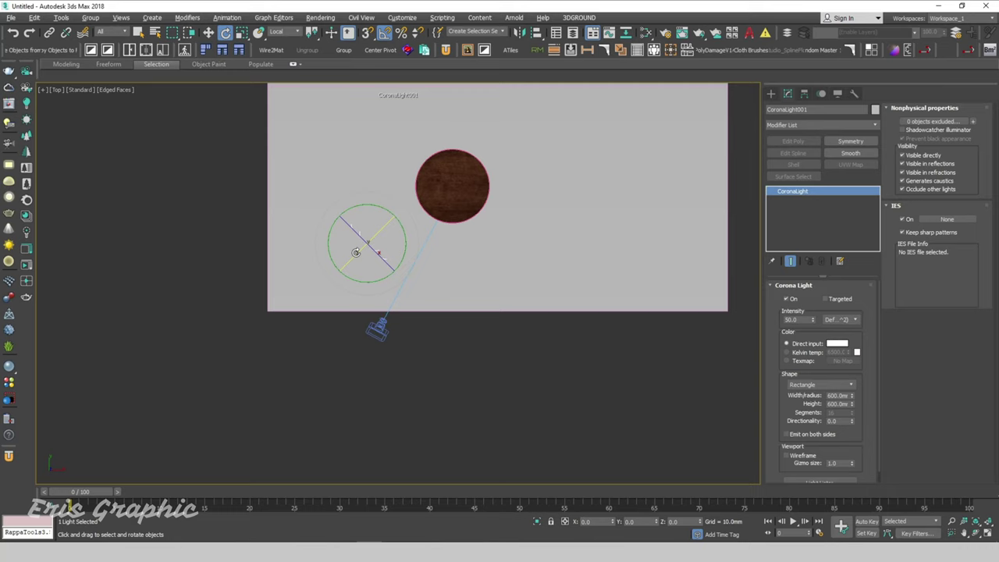
left_click_drag(358, 252, 371, 242)
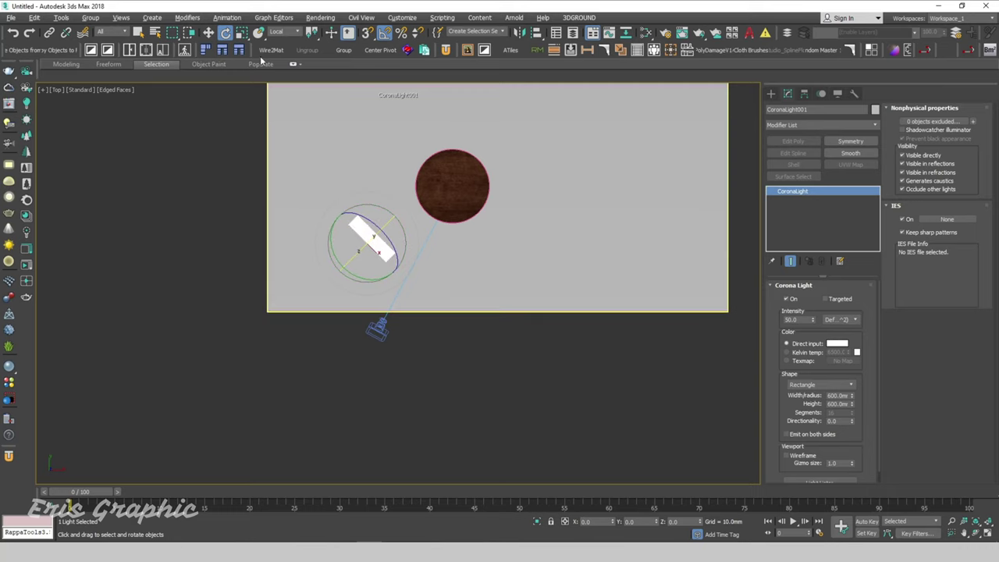
left_click(209, 32)
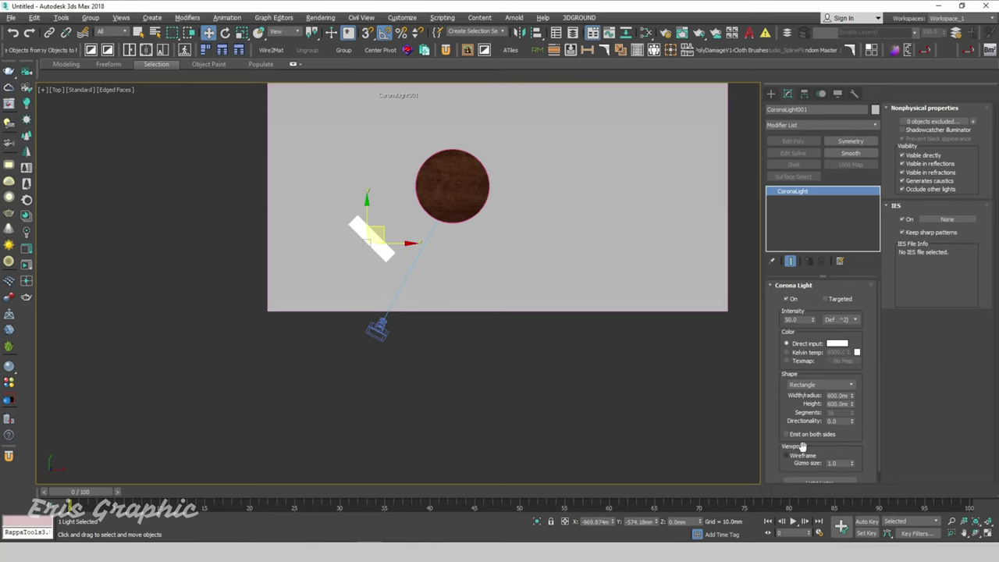
left_click(542, 378)
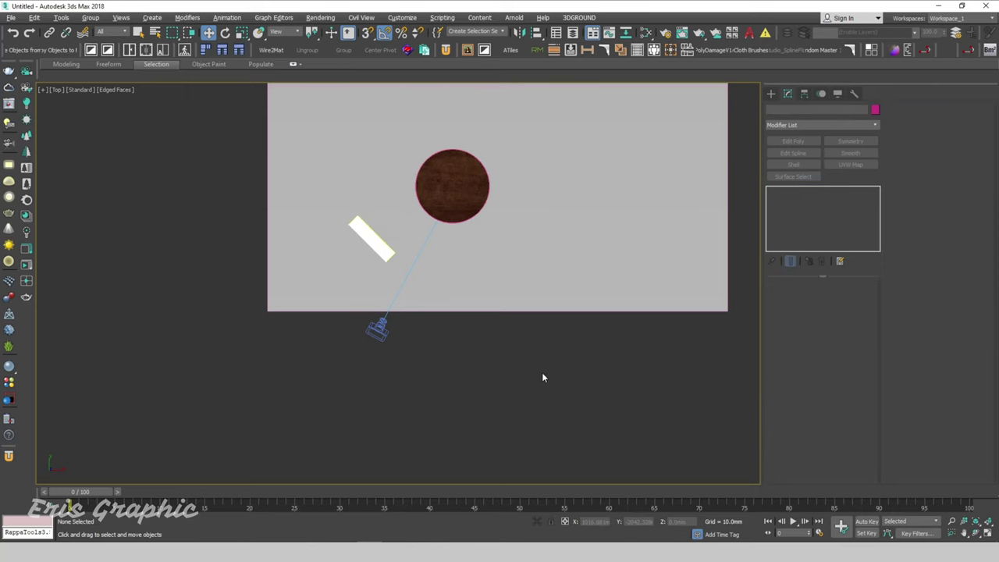
Raise the rectangle light above the floor in the Front view.
key("alt+w")
key("f")
key("z")
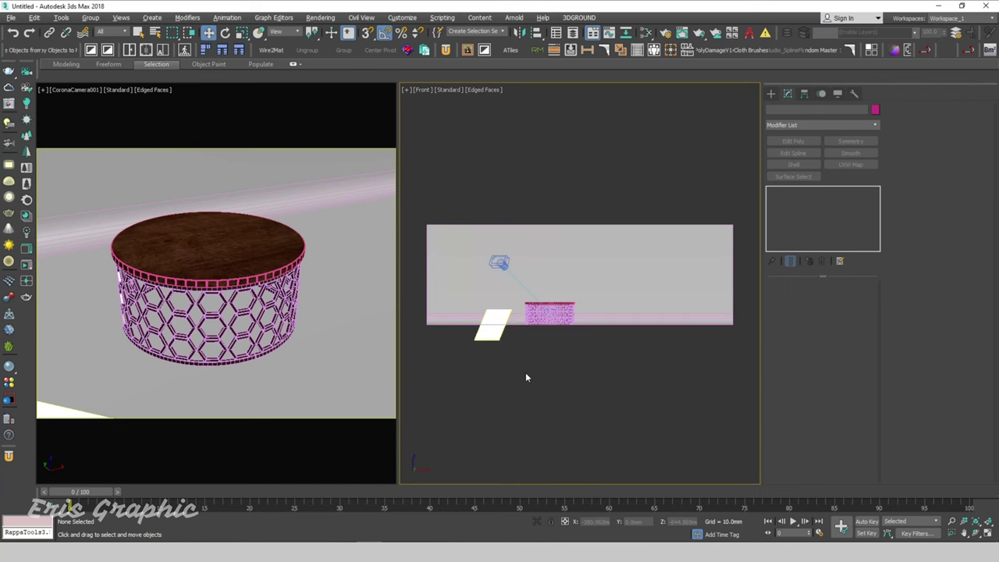
scroll(519, 369, "up", 1)
left_click(475, 335)
left_click_drag(474, 337, 468, 284)
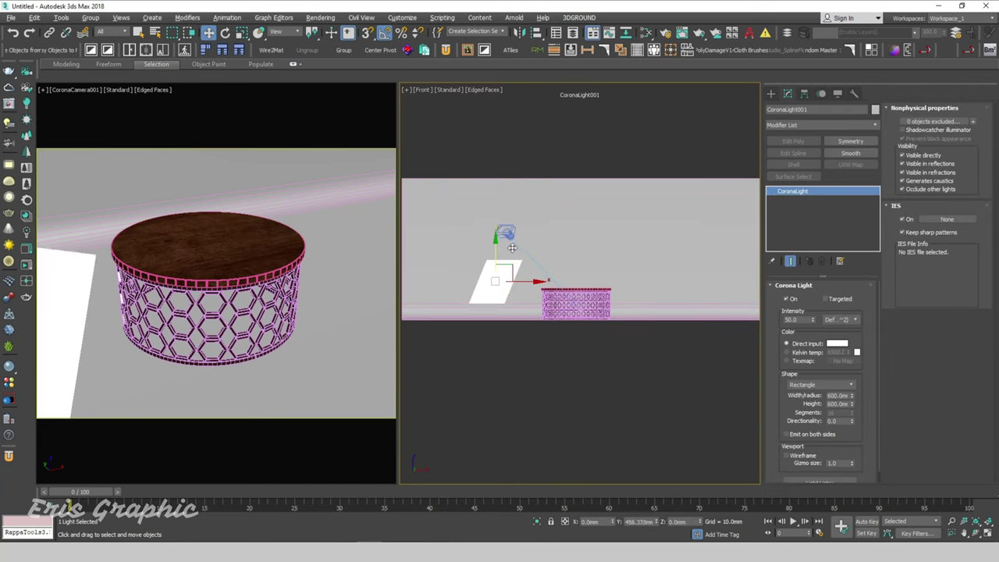
Move the light left of the table in Top view and start Corona interactive rendering.
key("t")
key("z")
scroll(511, 241, "down", 5)
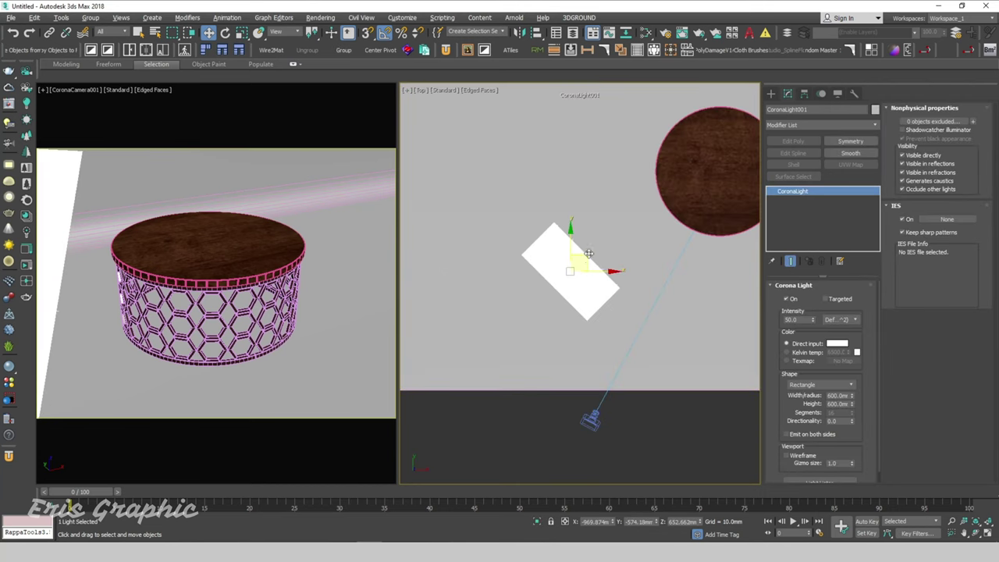
mouse_move(585, 258)
left_mouse_down()
mouse_move(535, 297)
mouse_move(547, 291)
left_mouse_up()
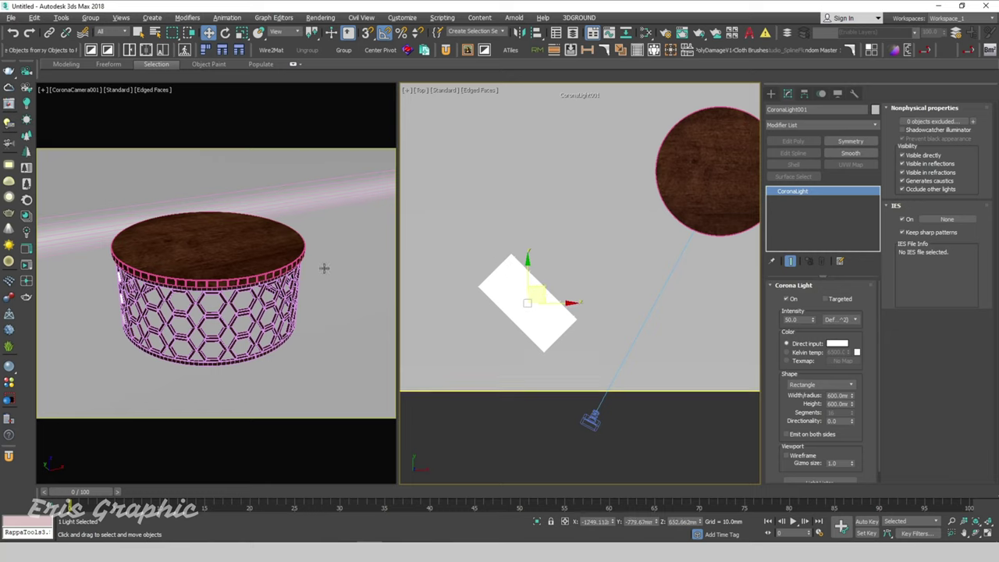
middle_click(231, 241)
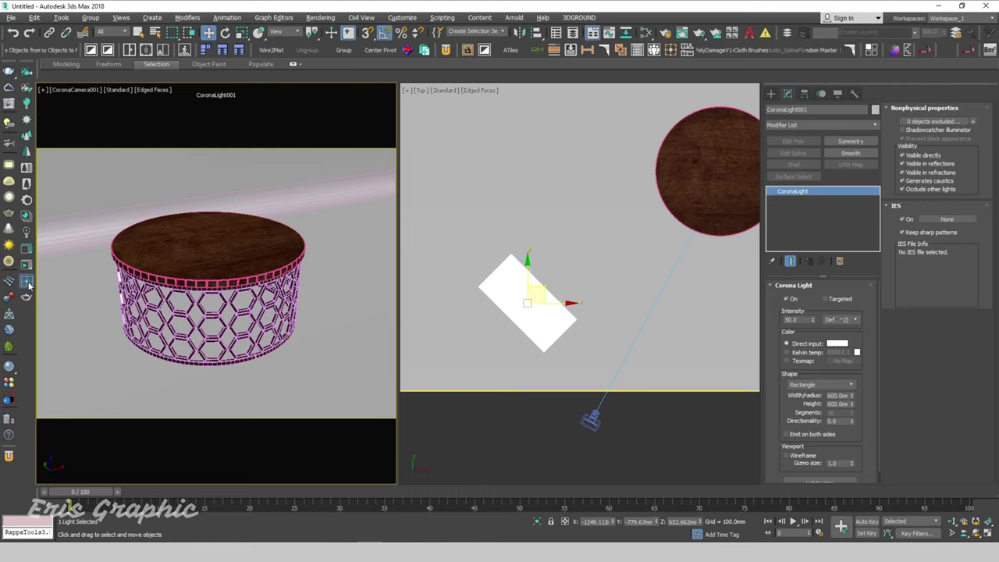
left_click(26, 280)
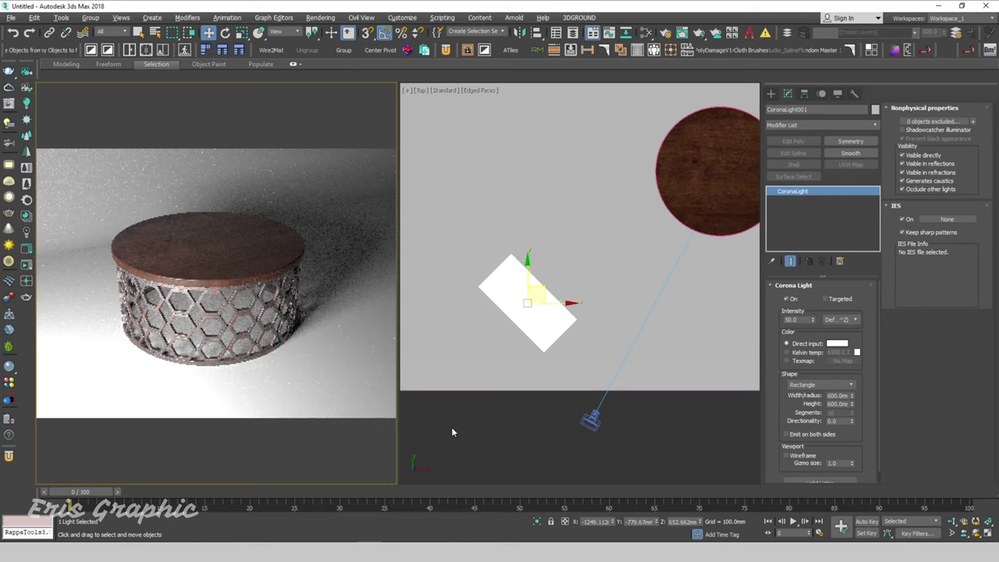
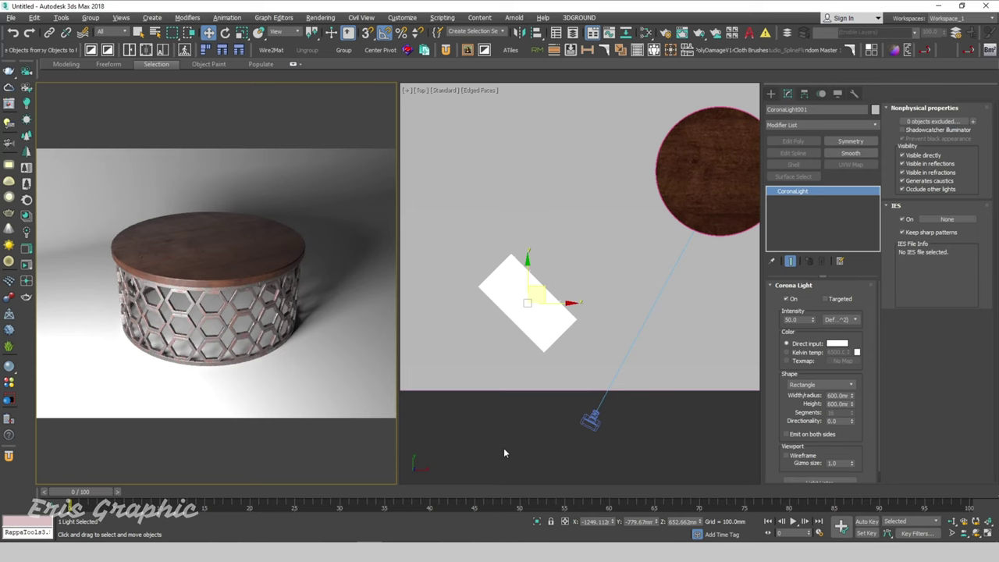
Move the CoronaLight up and right in Top view, then raise it higher in Front view.
mouse_move(544, 287)
left_mouse_down()
mouse_move(591, 272)
mouse_move(548, 324)
left_mouse_up()
key("e")
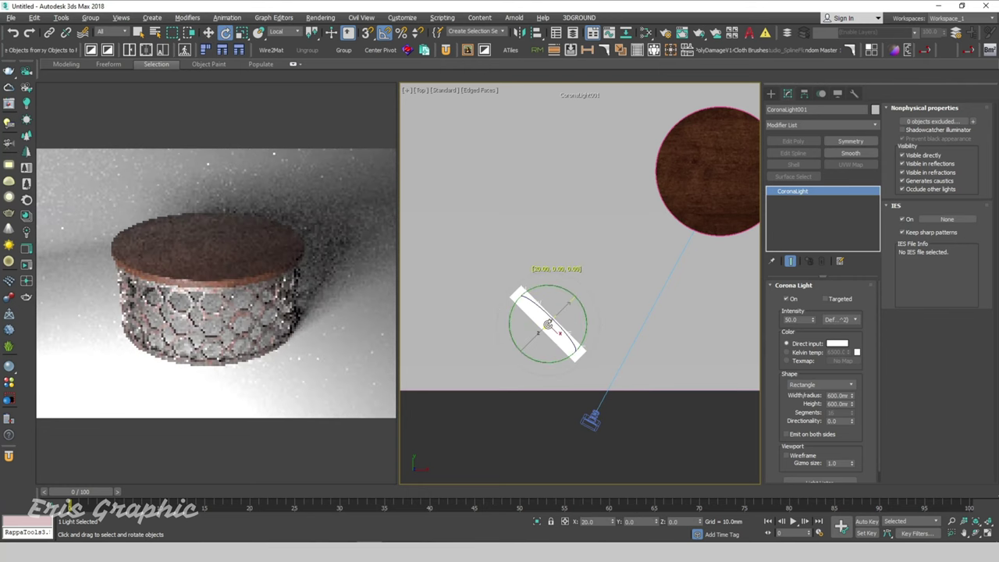
left_click(660, 434)
scroll(517, 326, "down", 2)
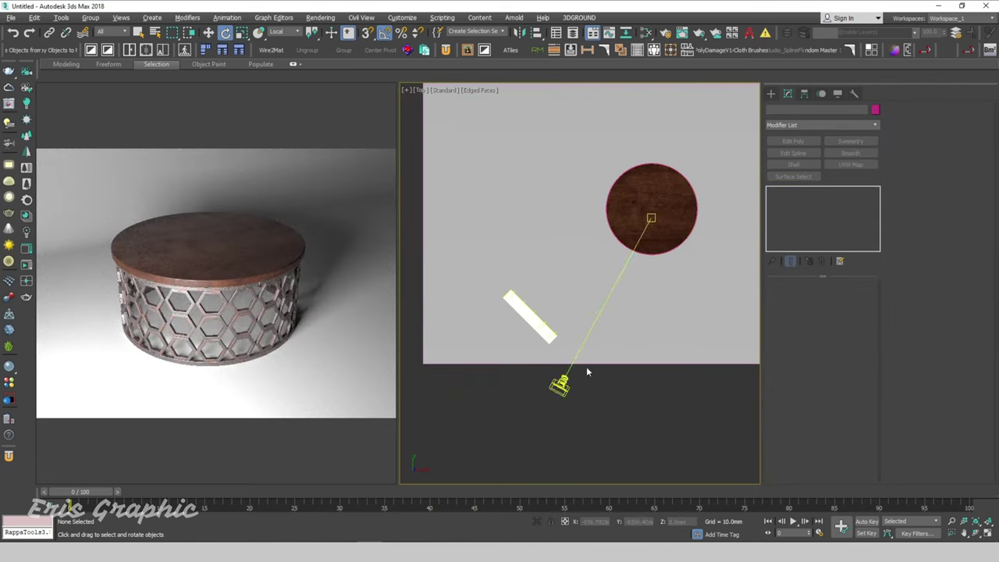
middle_click_drag(684, 424, 643, 420)
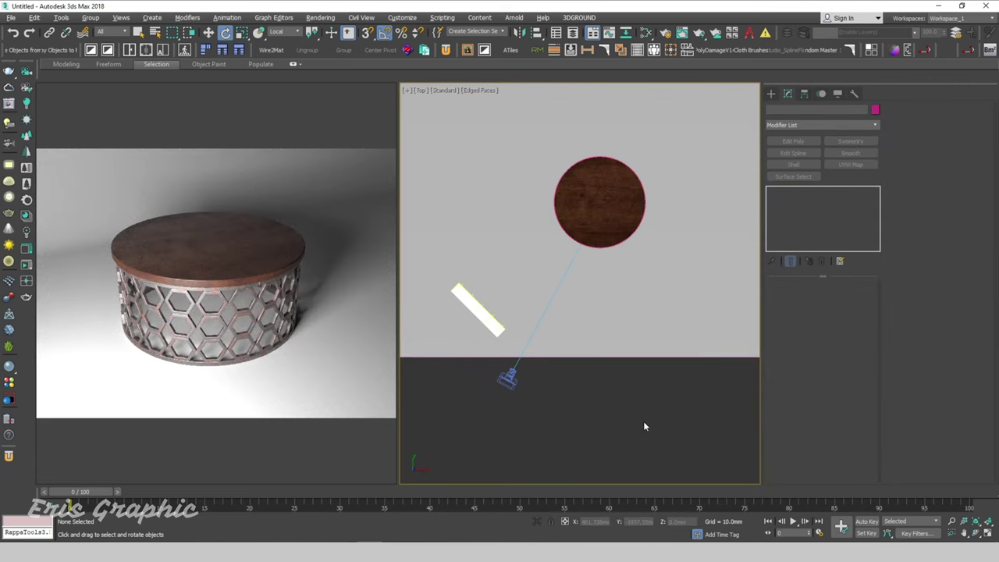
left_click(473, 325)
key("w")
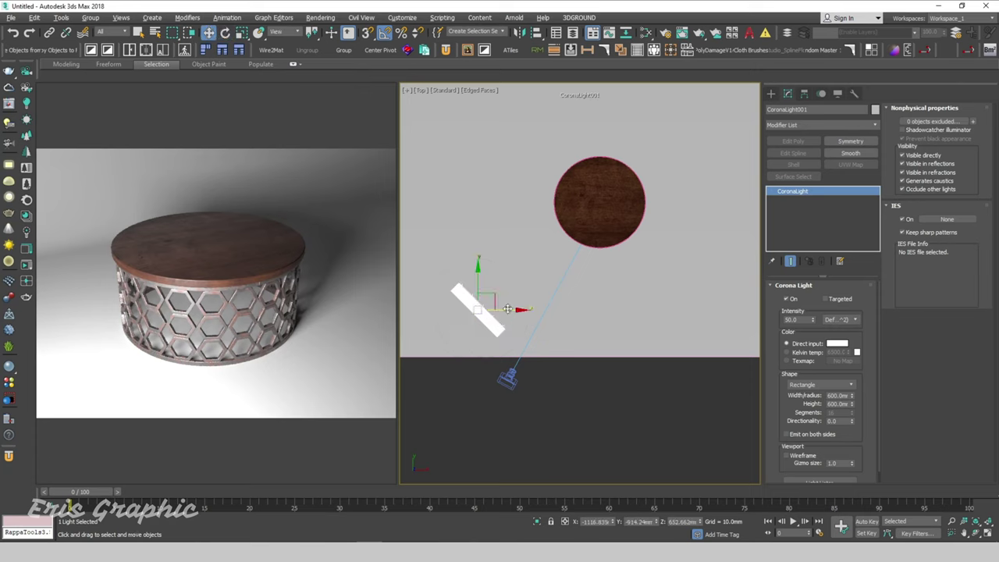
key("f")
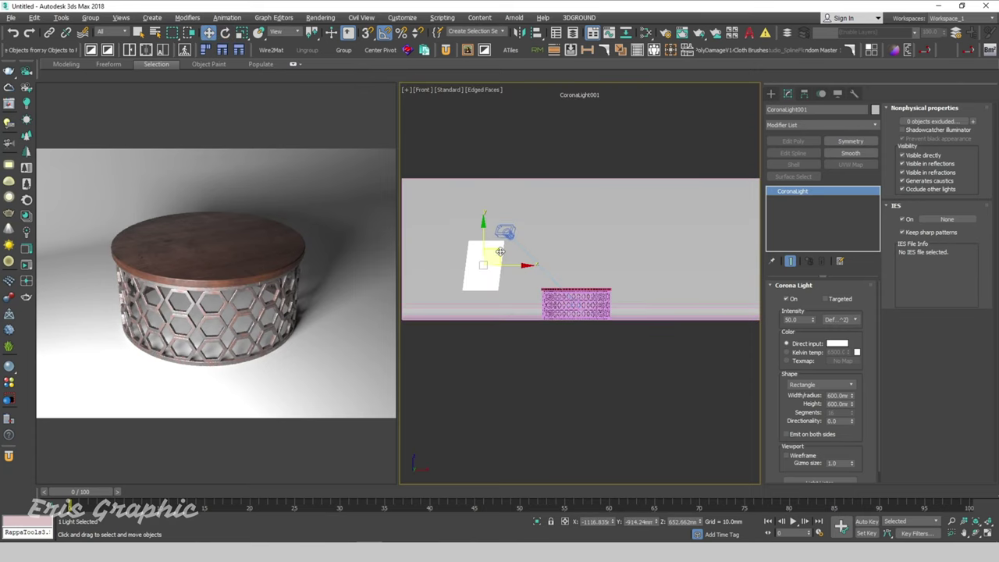
left_click_drag(501, 250, 501, 204)
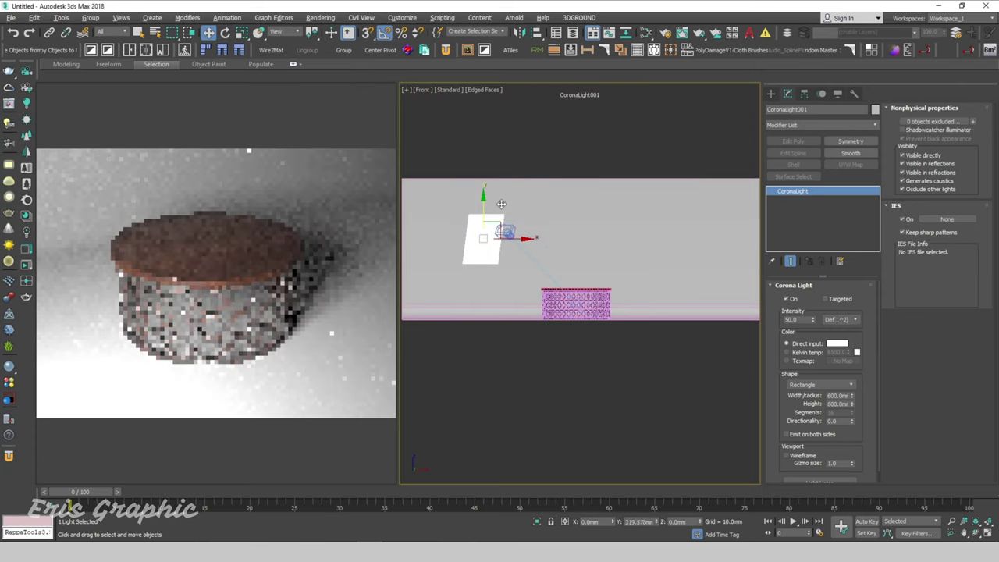
Tilt the light panel -30° toward the table and show the safe frame in Front view.
key("t")
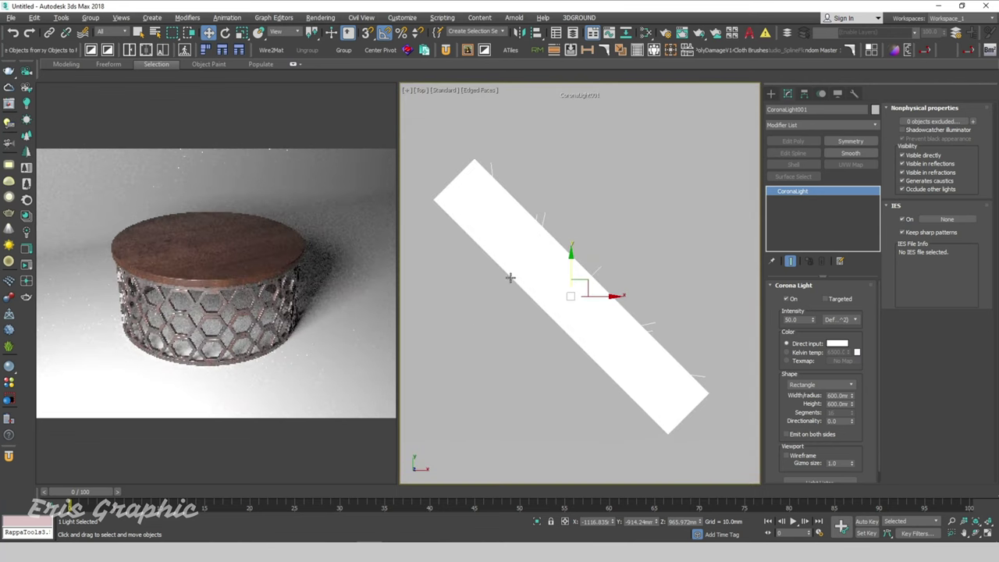
key("e")
left_click_drag(547, 295, 551, 292)
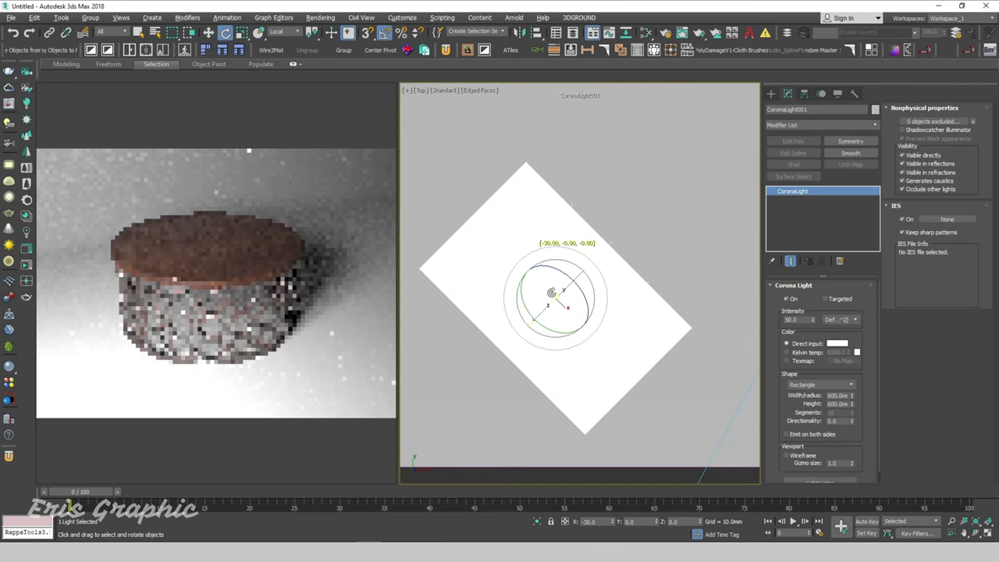
key("f")
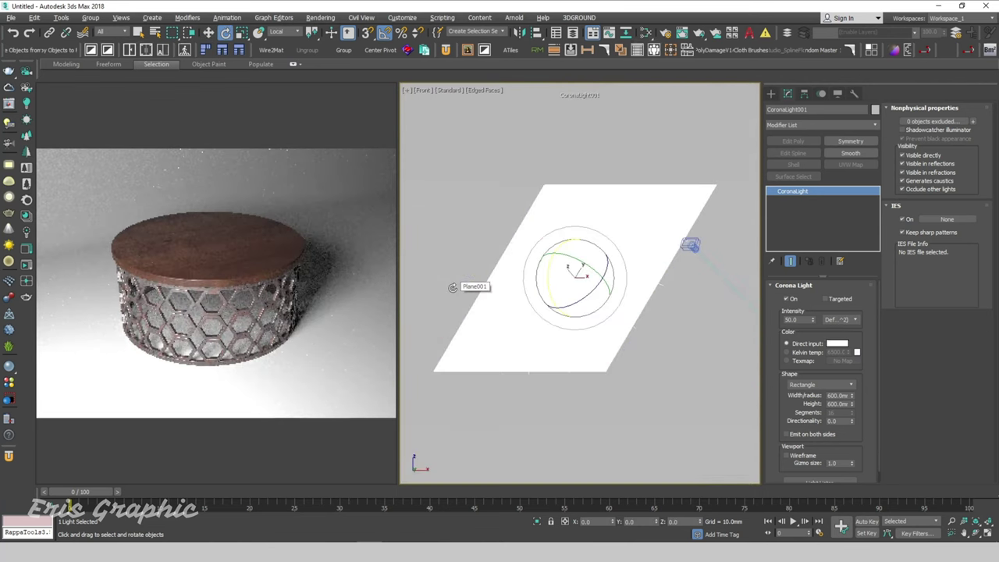
key("shift+f")
scroll(453, 287, "down", 5)
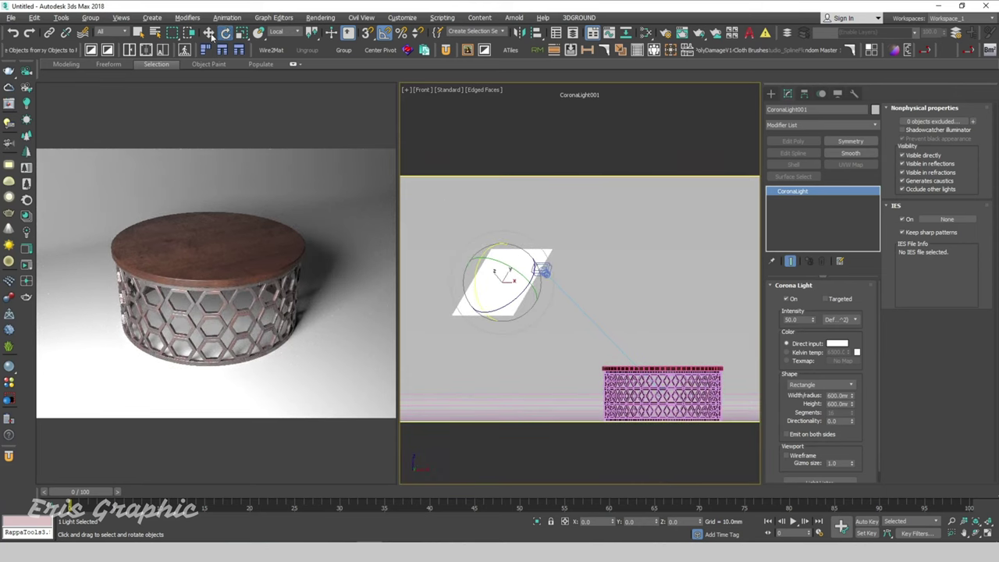
Raise the light further above the table and fine-tune its position in Top view.
left_click(208, 33)
left_click_drag(505, 253, 510, 233)
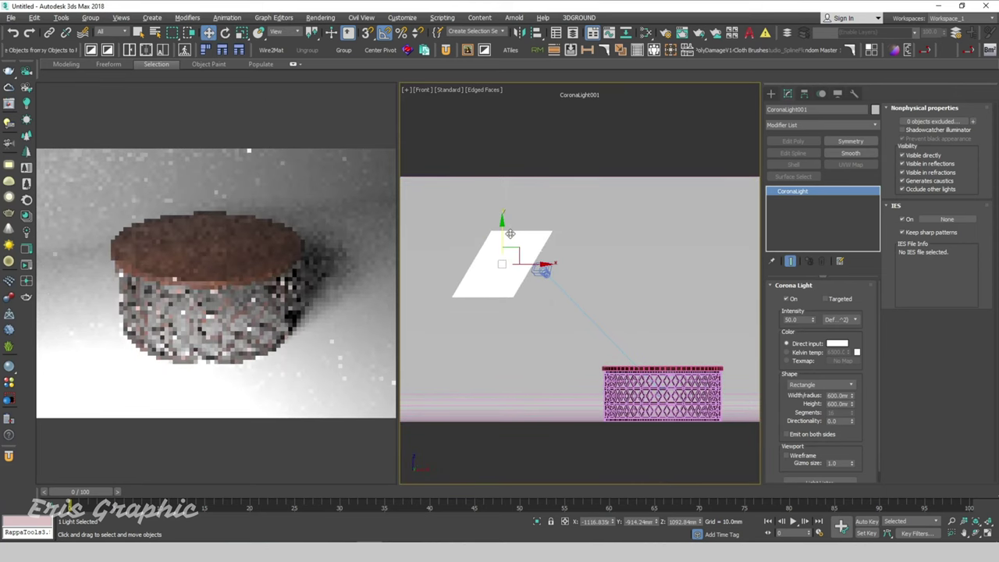
key("t")
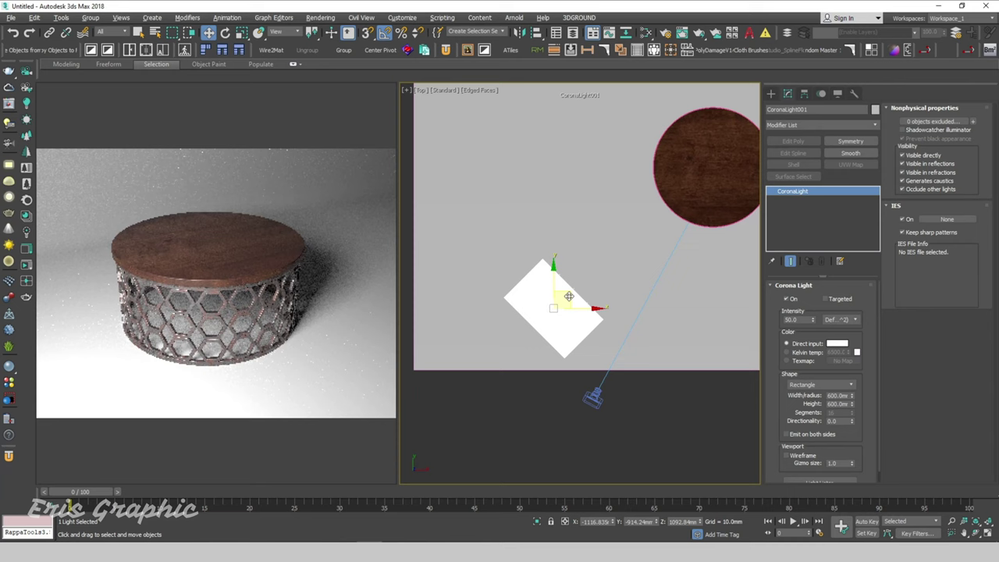
left_click_drag(568, 296, 586, 280)
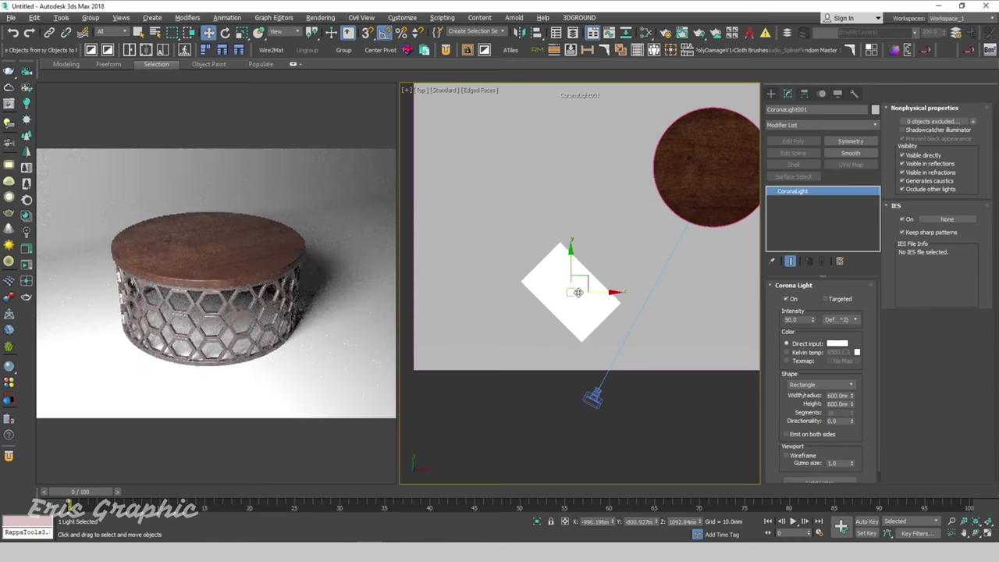
left_click_drag(585, 275, 564, 300)
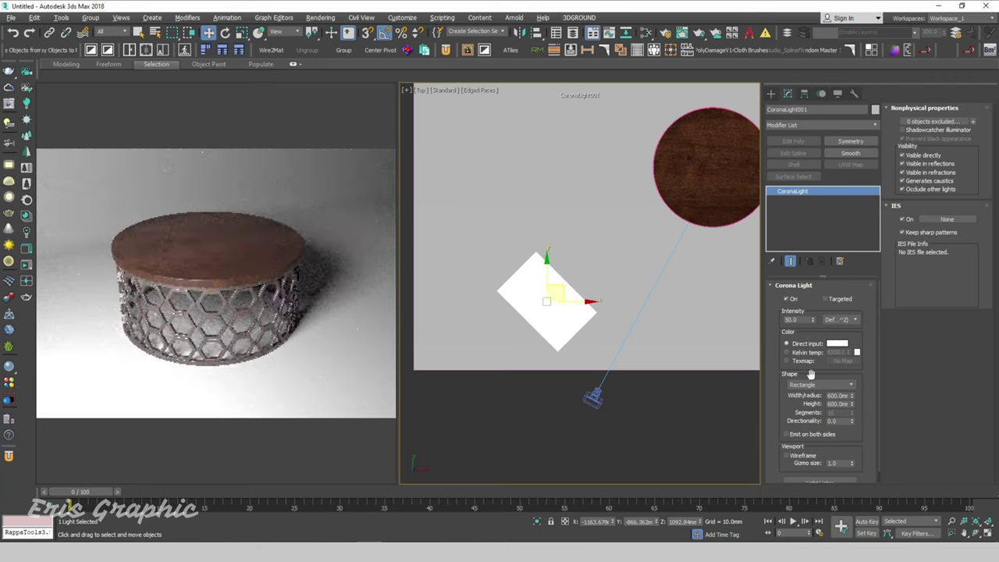
Switch the light's colour to Kelvin temperature and set it to 5000 K.
left_click(787, 352)
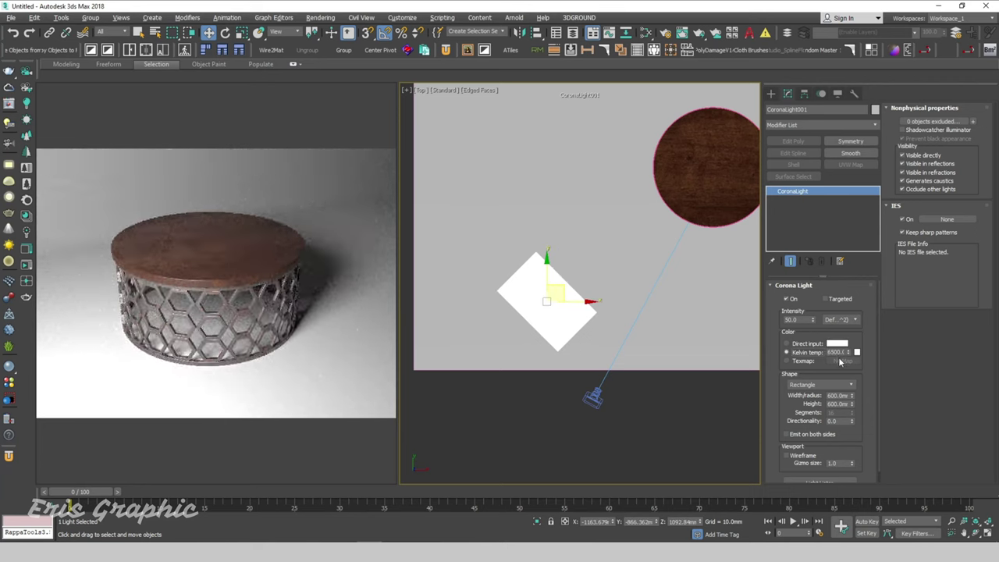
double_click(838, 352)
key("Return")
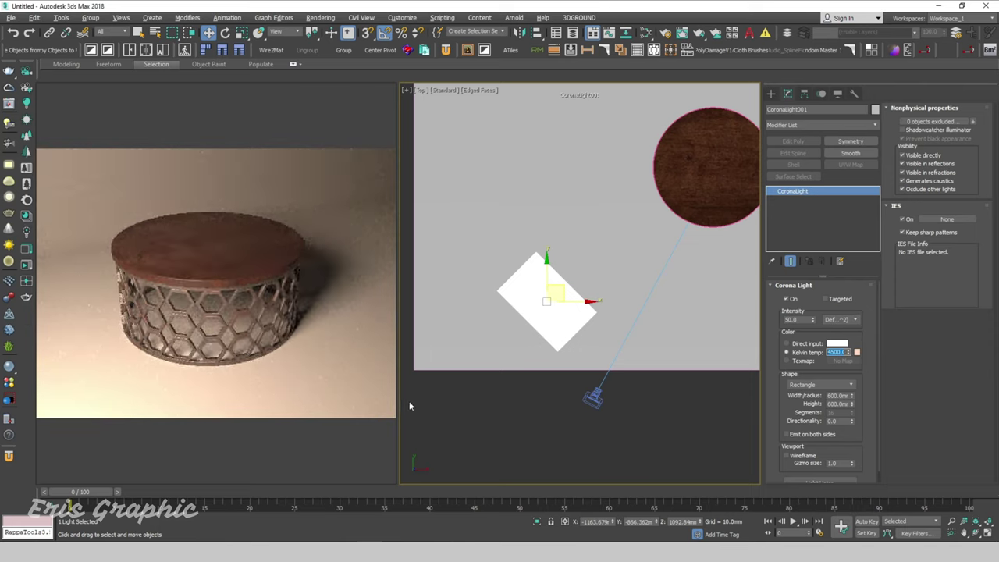
type("5000")
key("Return")
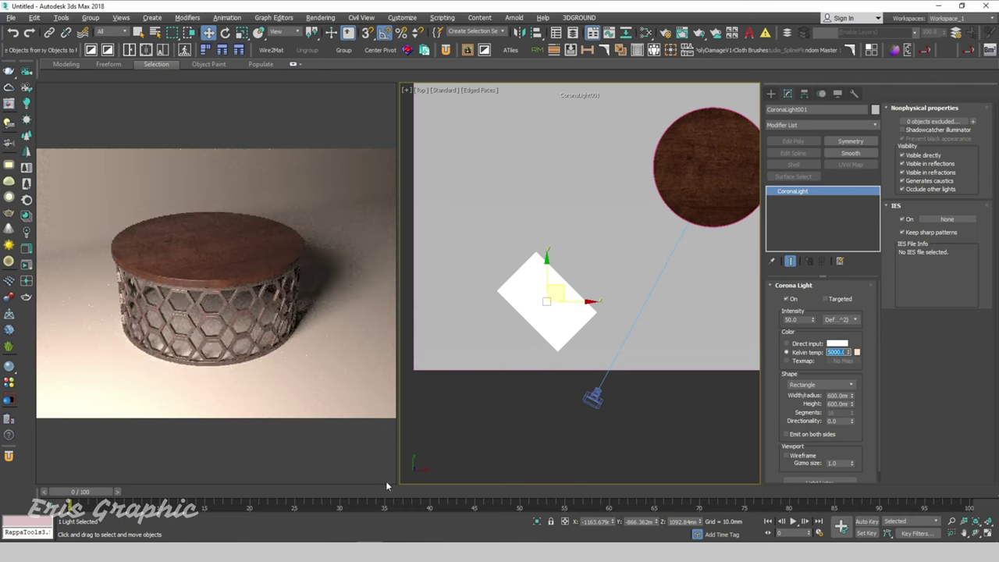
Reselect the light and Shift-drag a copy to the right of the table.
left_click(526, 440)
middle_click_drag(526, 441, 432, 374)
scroll(432, 374, "down", 4)
left_click(448, 310)
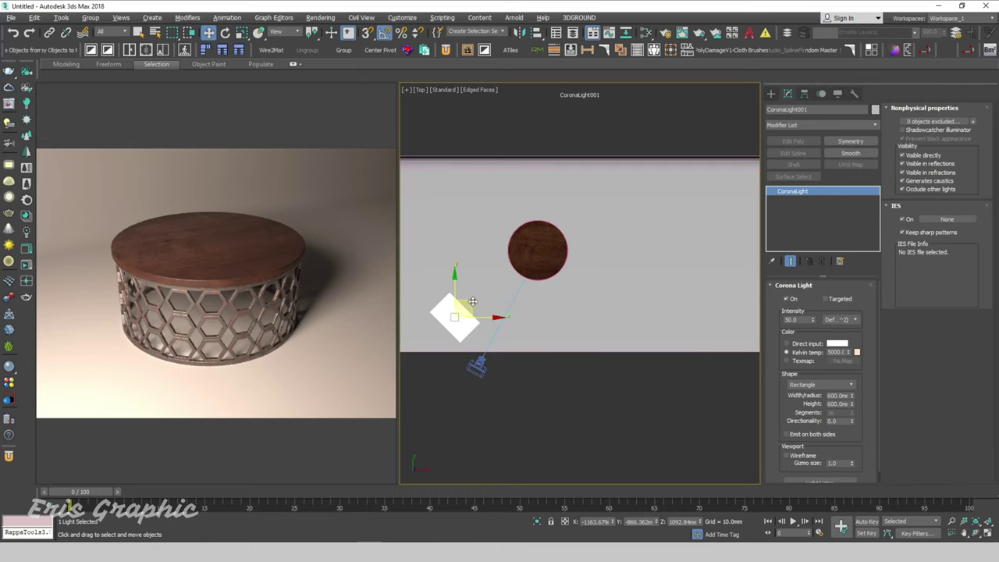
left_click_drag(473, 302, 592, 300, "shift")
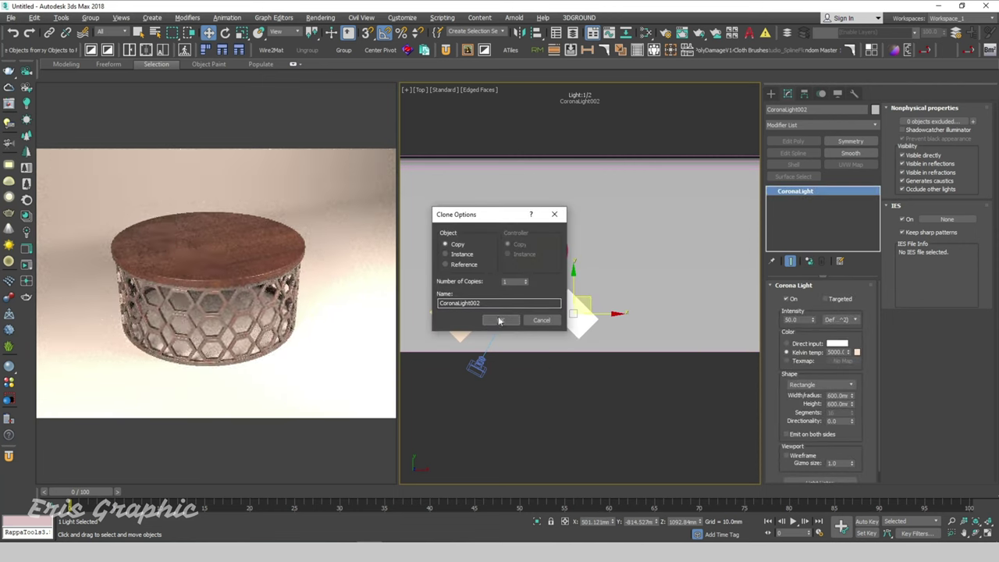
Create CoronaLight002, rotate it in View coordinates to face the table, and move it right.
left_click(500, 320)
key("e")
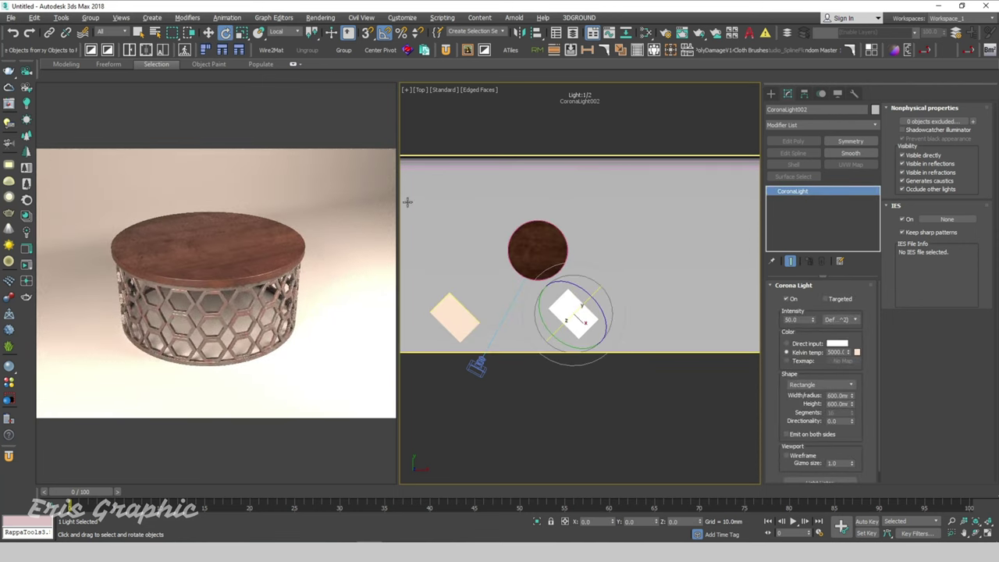
left_click(286, 31)
left_click(277, 40)
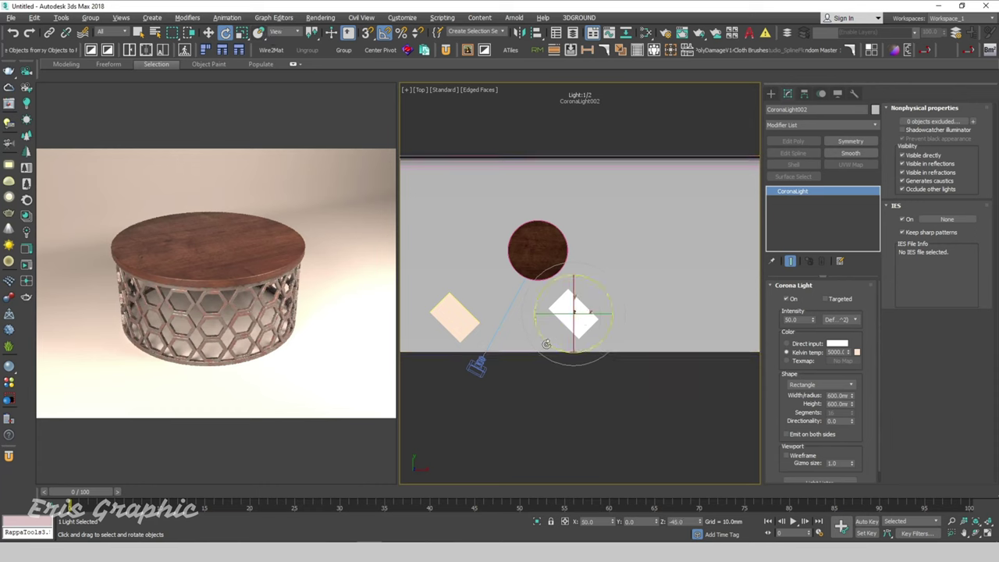
left_click_drag(550, 345, 609, 326)
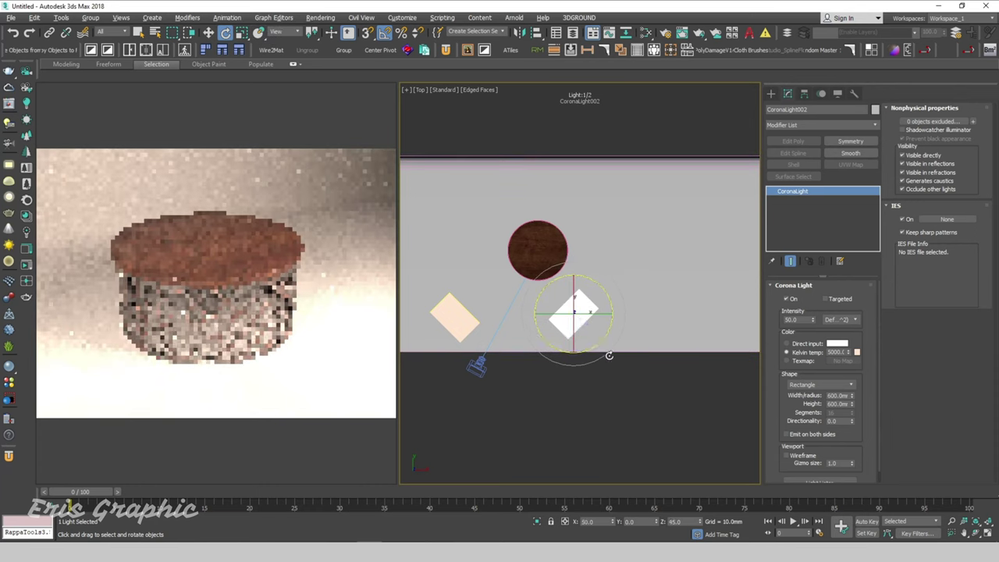
key("w")
left_click_drag(583, 295, 622, 294)
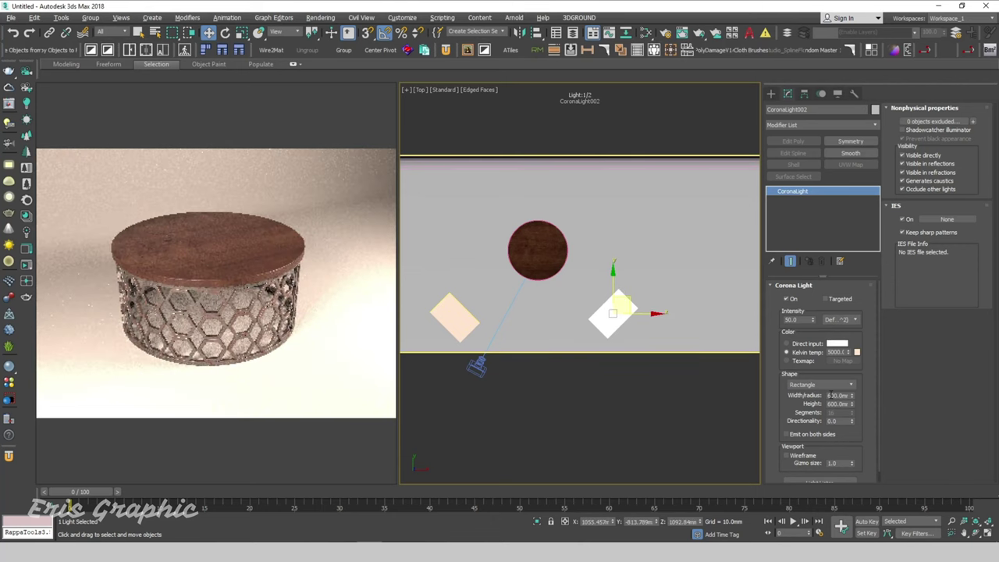
Resize the copied light panel to 130 mm wide by 1000 mm high.
left_click(821, 395)
type("130")
key("Return")
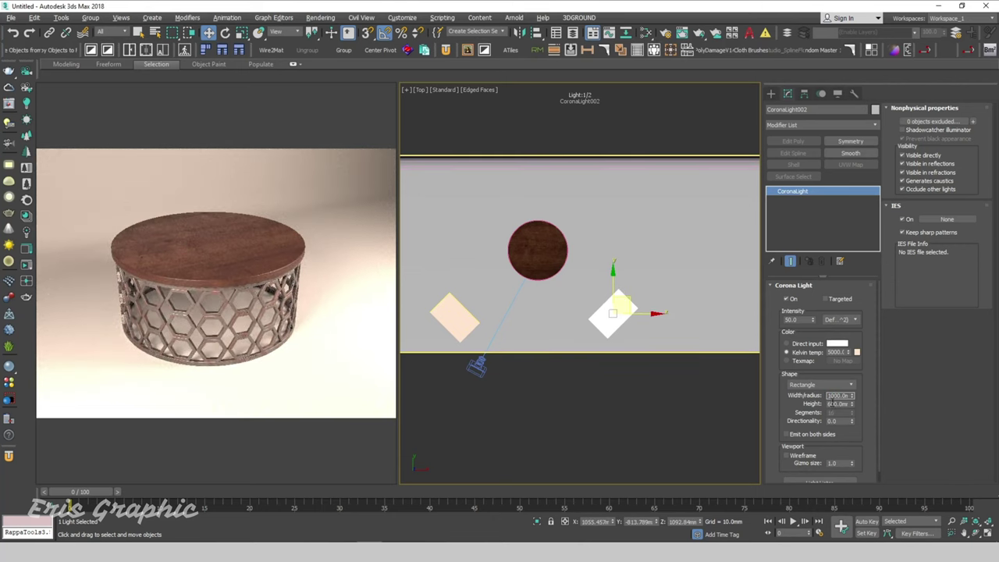
left_click(839, 403)
type("1000")
key("Return")
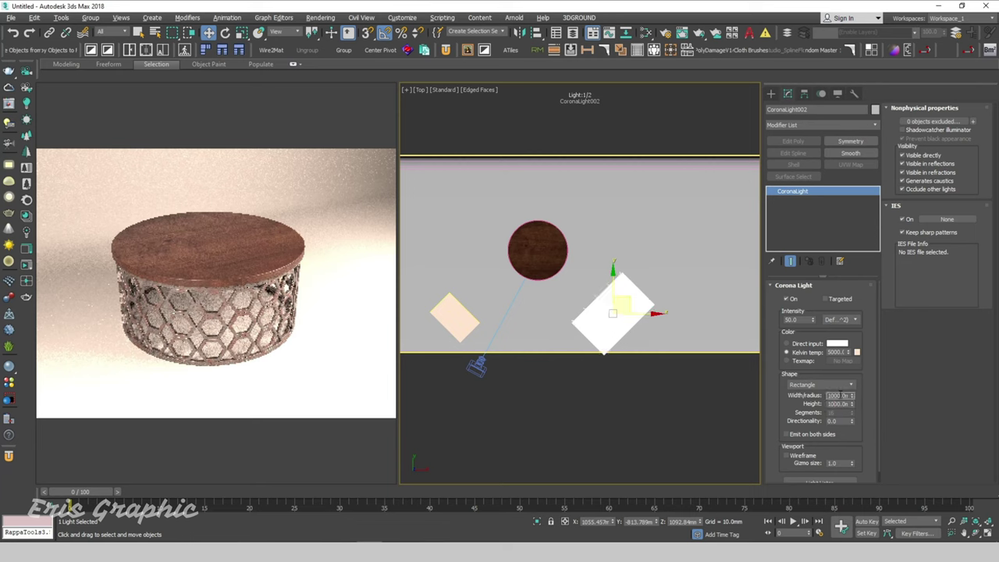
Set the copied light's intensity to 15 and its colour temperature to 6500 K.
left_click(796, 320)
type("15")
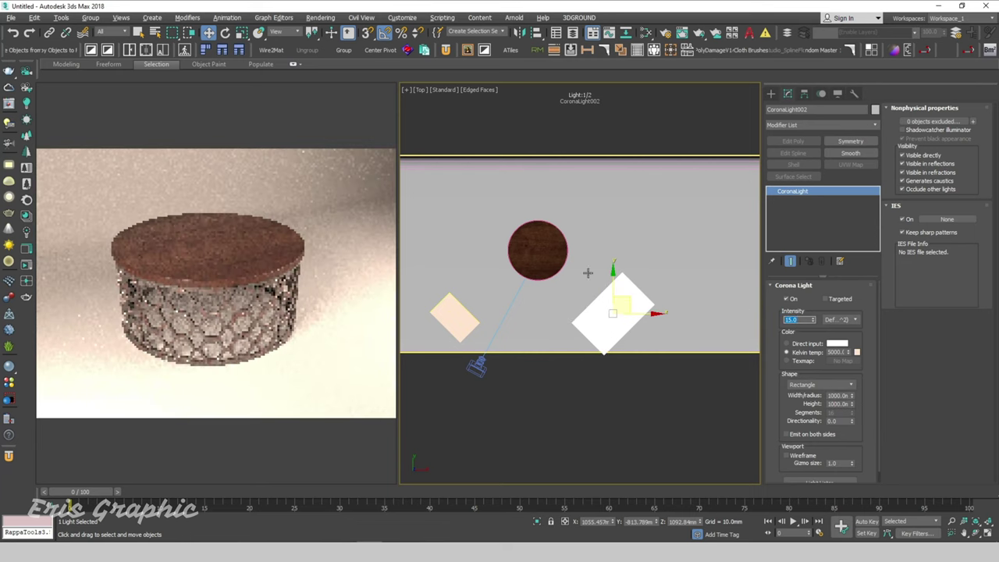
left_click(632, 315)
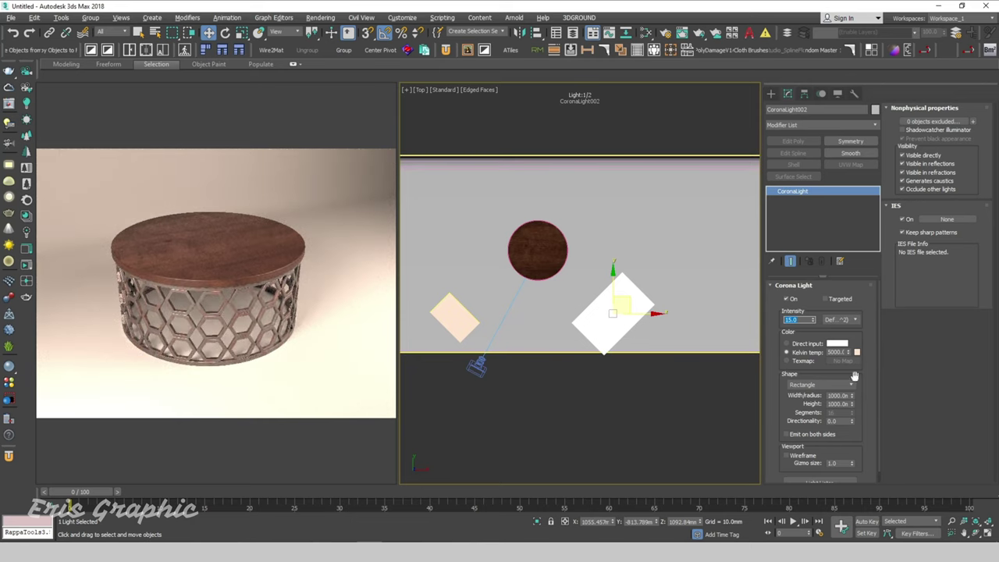
left_click(836, 351)
type("6000")
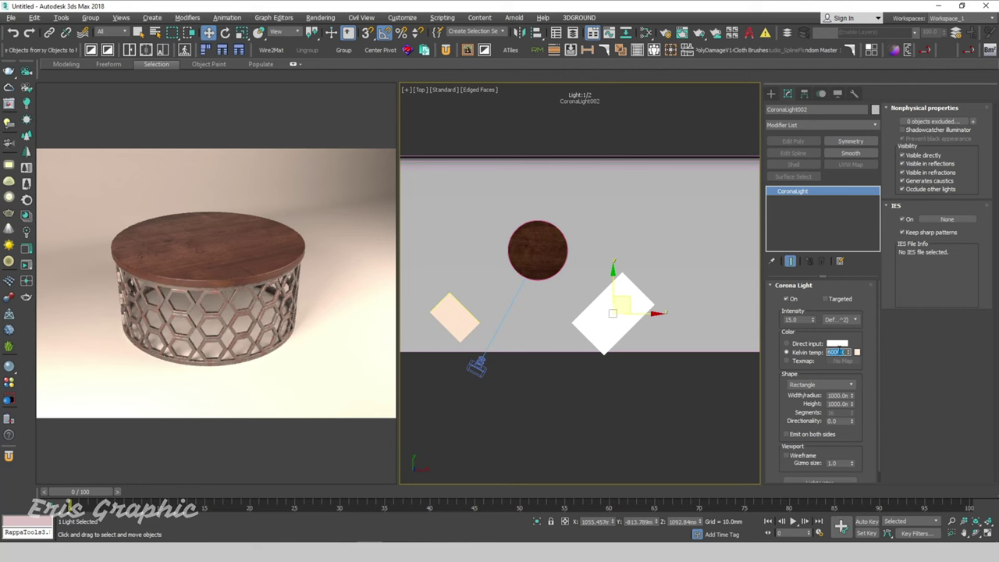
type("6")
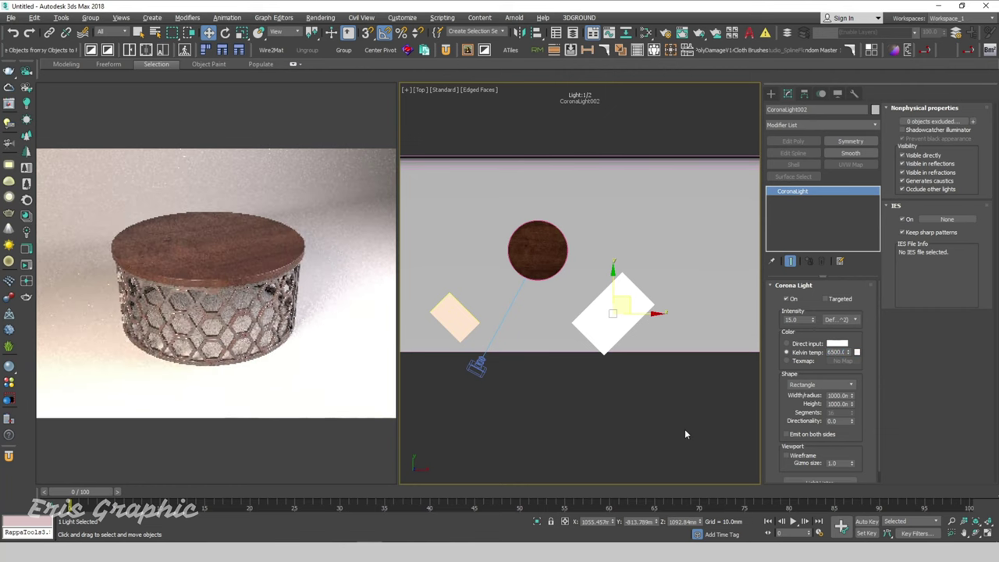
key("Return")
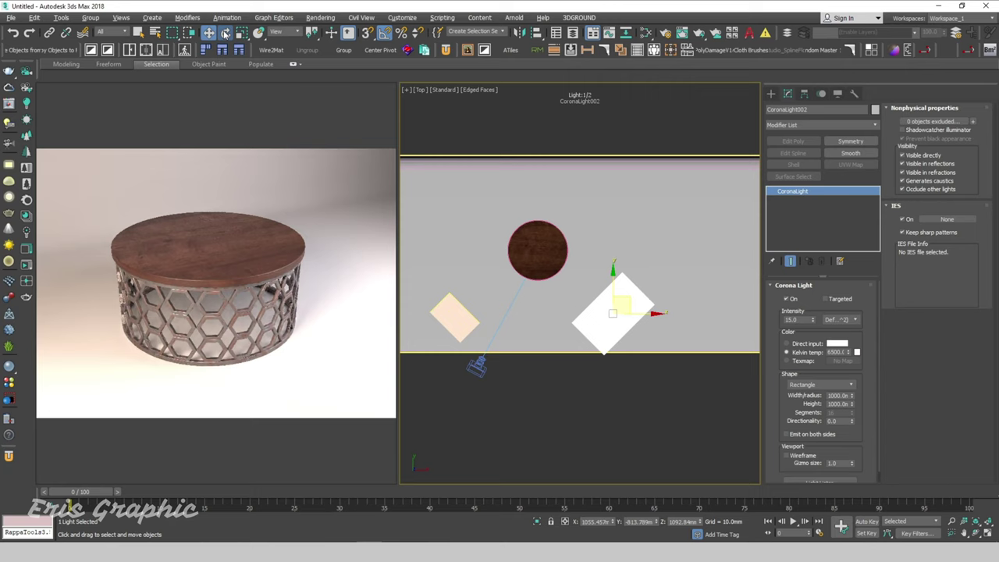
Tilt CoronaLight002 about its Local axes into a diagonal strip and lower its intensity to 10.
left_click(225, 32)
left_click(294, 33)
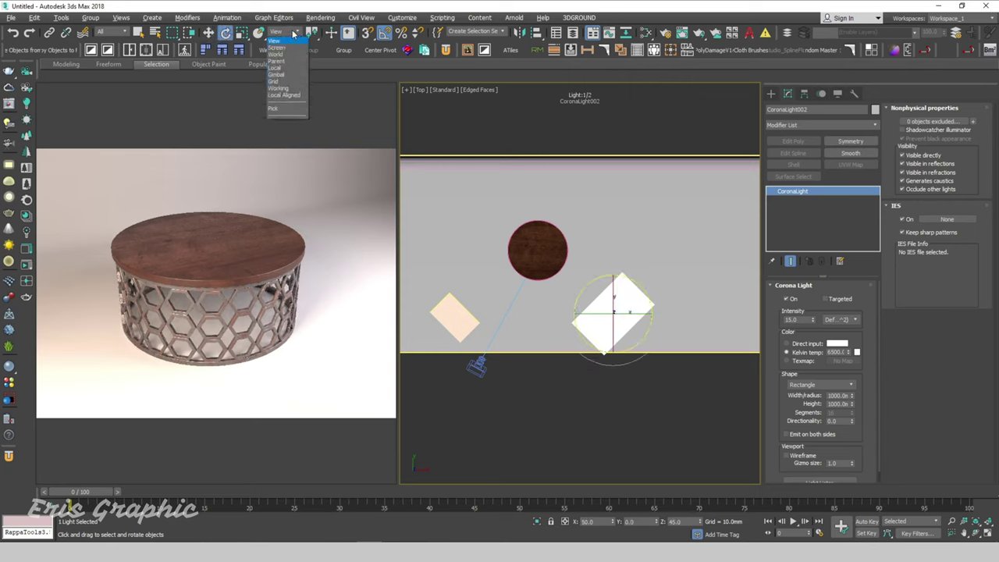
left_click(284, 70)
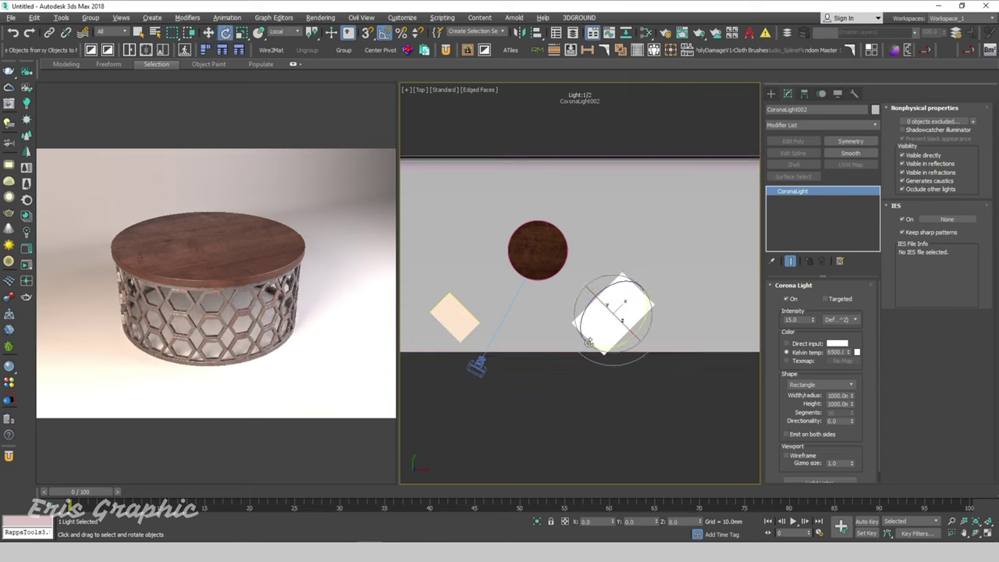
left_click_drag(612, 308, 649, 356)
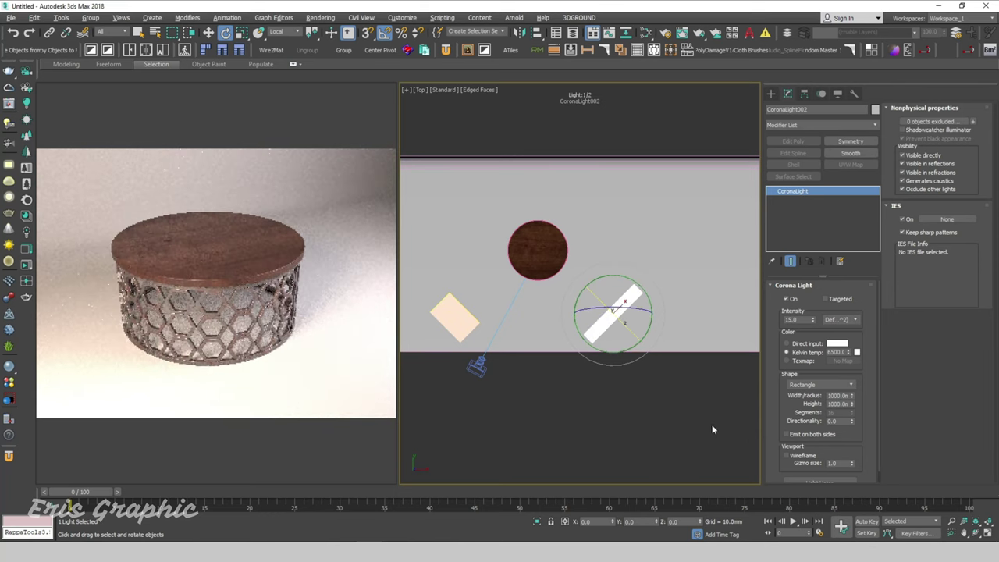
double_click(803, 320)
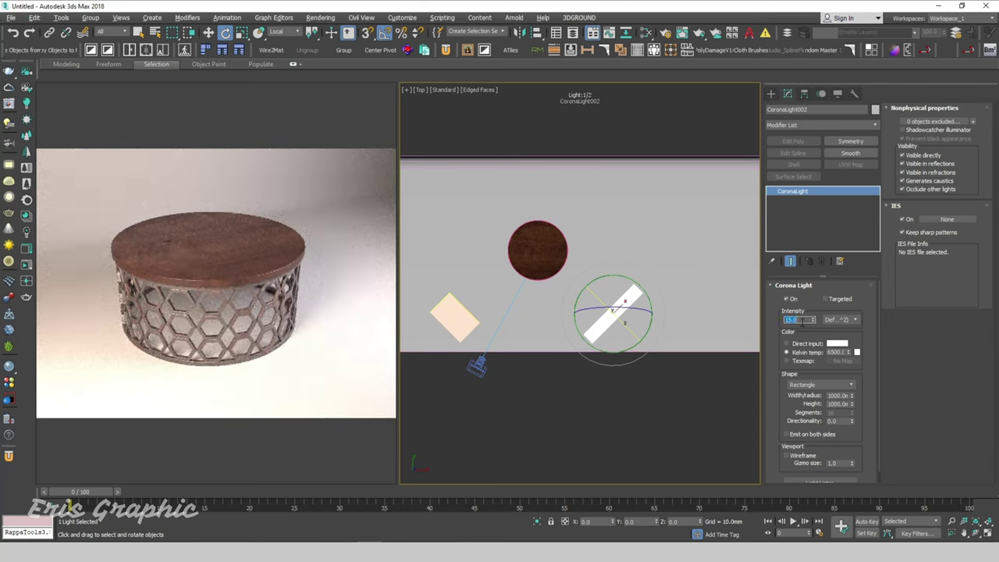
type("10")
key("Return")
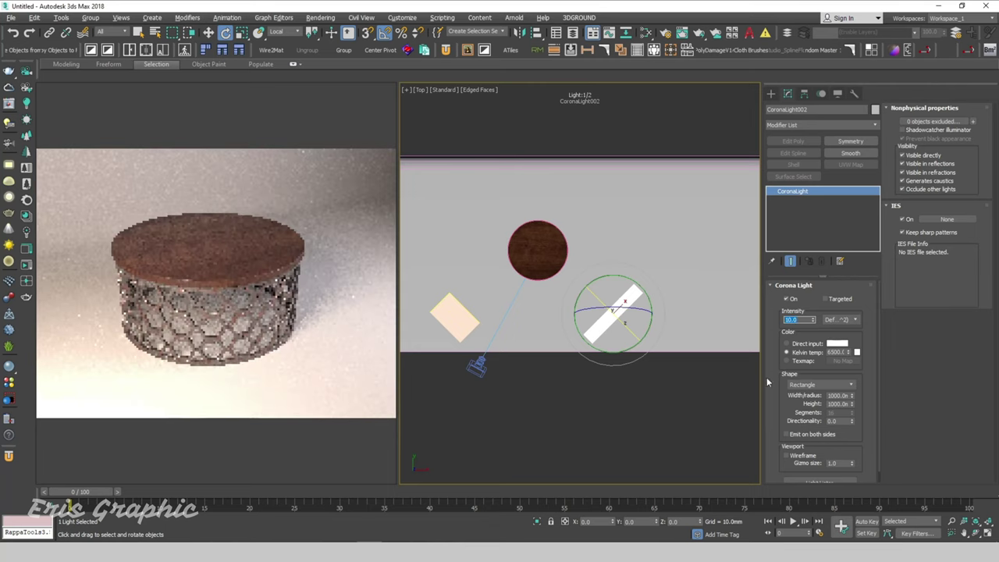
Check the right light panel's position from the Front view.
left_click(654, 429)
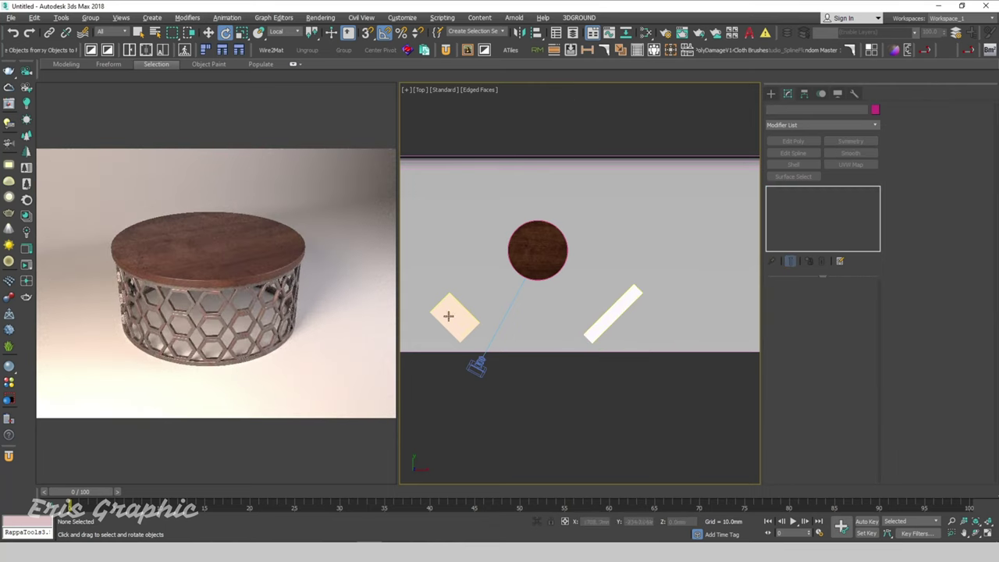
key("f")
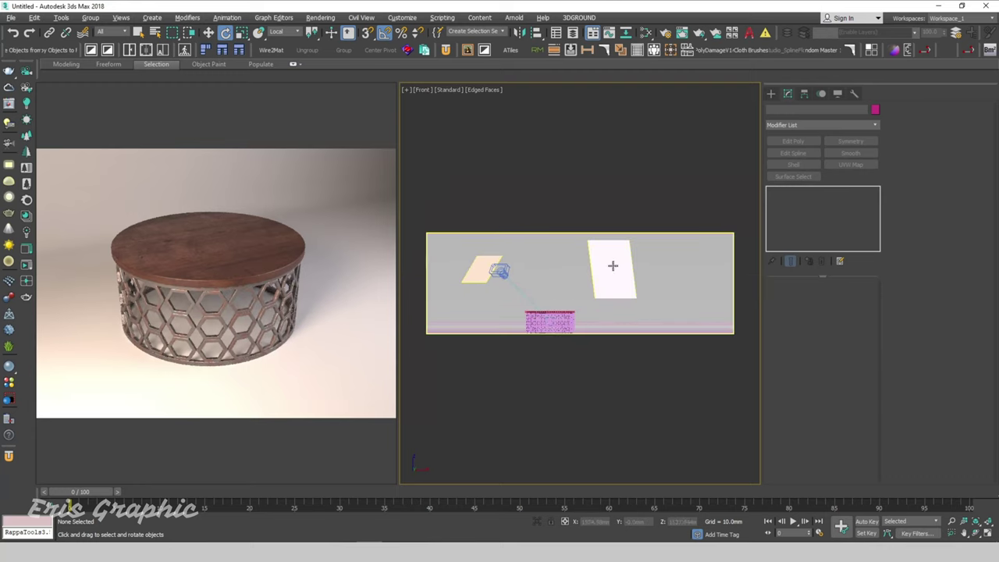
left_click(612, 266)
left_click(593, 437)
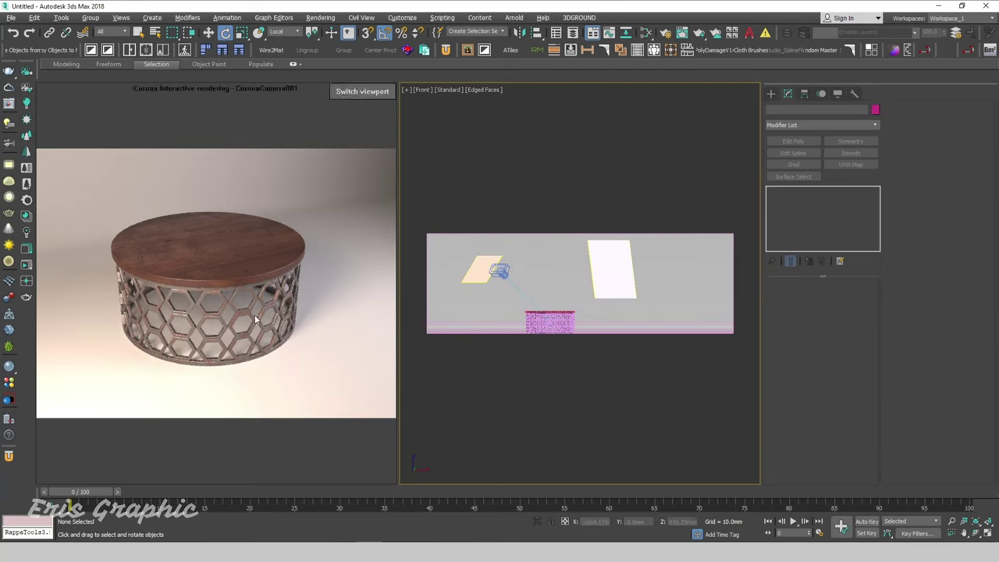
left_click(612, 266)
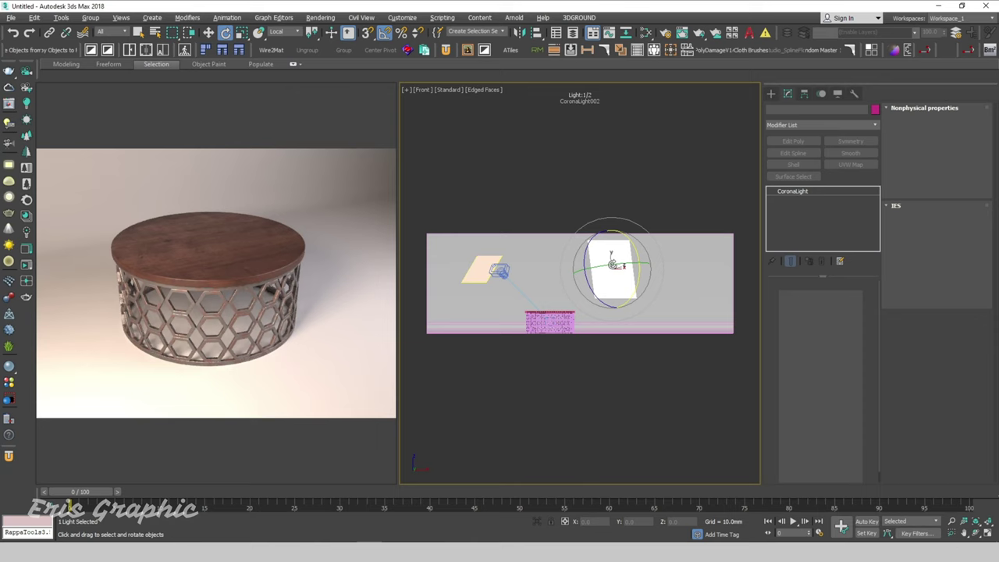
left_click(634, 402)
Select CoronaLight001 in Top view and Shift-drag a copy up above the table.
key("t")
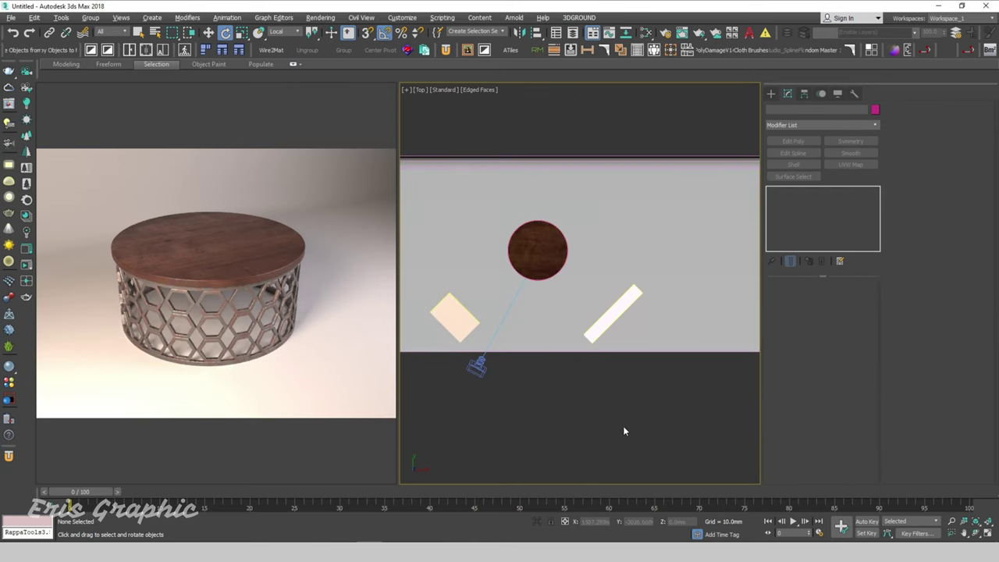
middle_click_drag(622, 422, 634, 438)
left_click(468, 333)
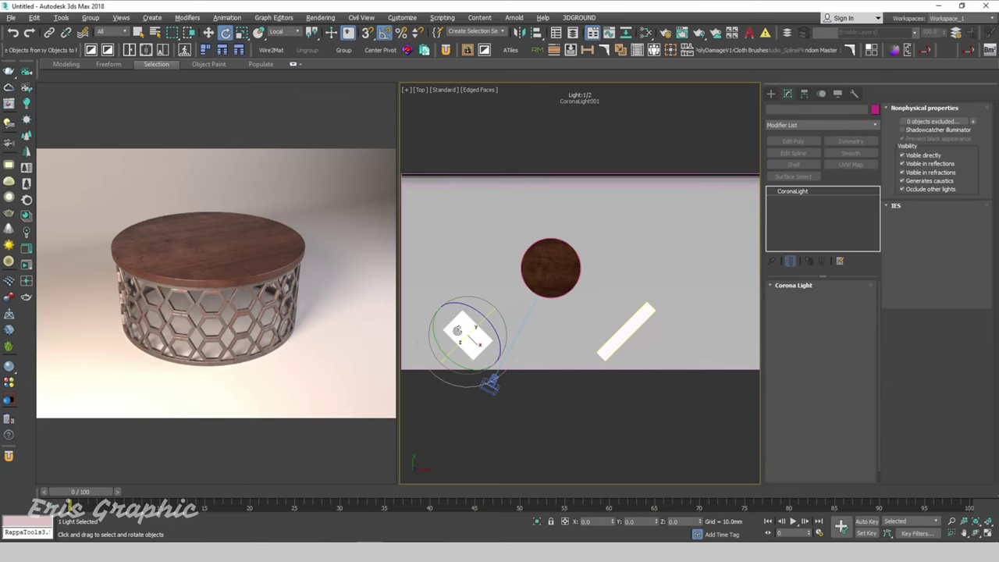
key("w")
mouse_move(485, 316)
left_mouse_down("shift")
mouse_move(559, 180)
mouse_move(546, 199)
left_mouse_up("shift")
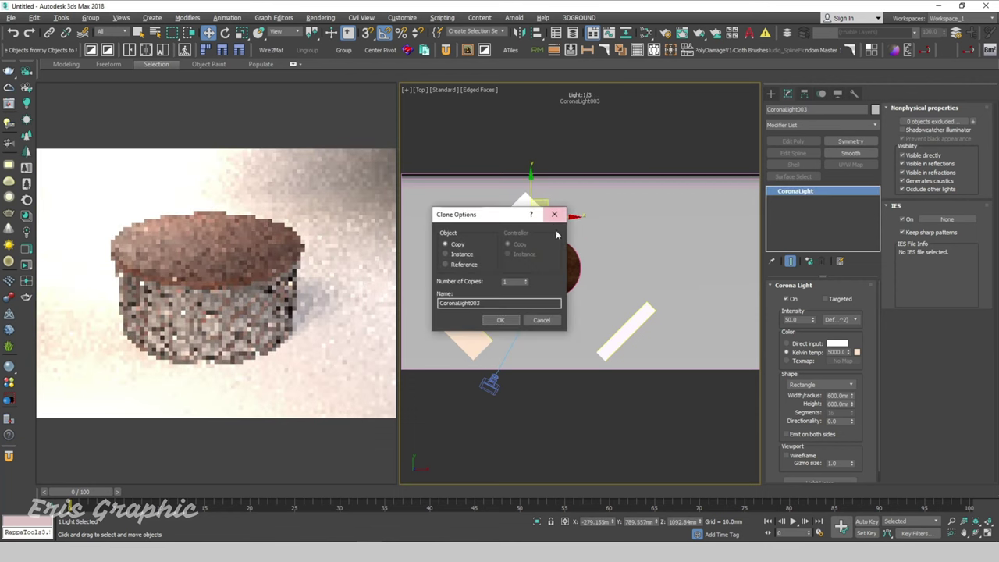
Accept the copy CoronaLight003 and rotate it in View coordinates to face the table.
left_click(514, 321)
key("e")
left_click(279, 32)
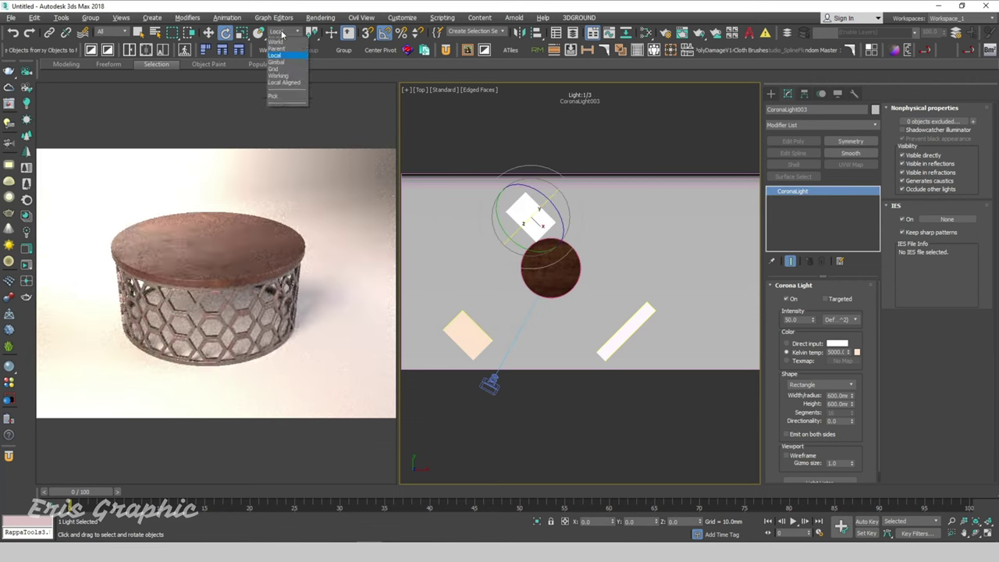
left_click(281, 32)
mouse_move(552, 188)
left_mouse_down()
mouse_move(593, 259)
mouse_move(607, 221)
left_mouse_up()
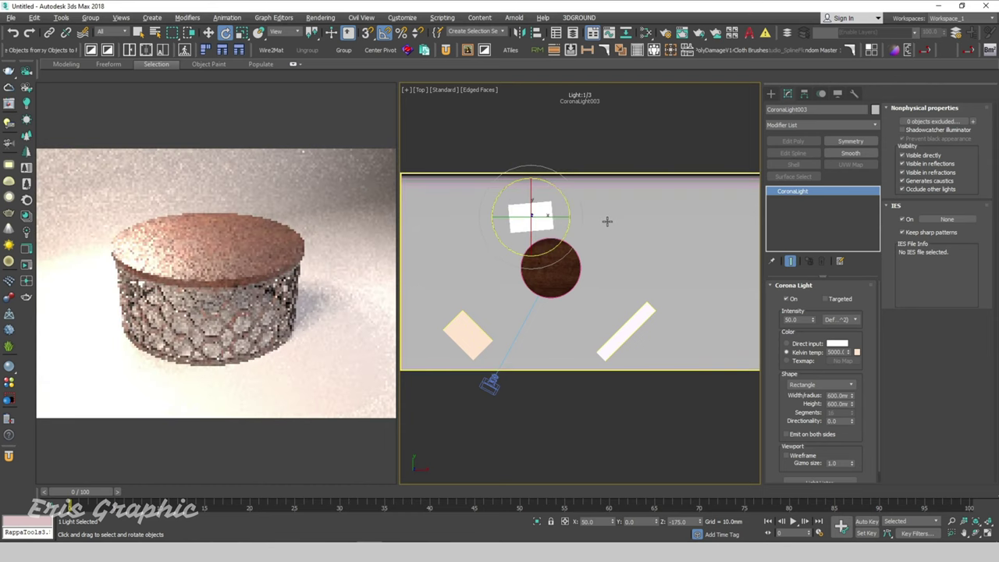
key("w")
Resize CoronaLight003 to a 300 x 300 mm square.
double_click(840, 396)
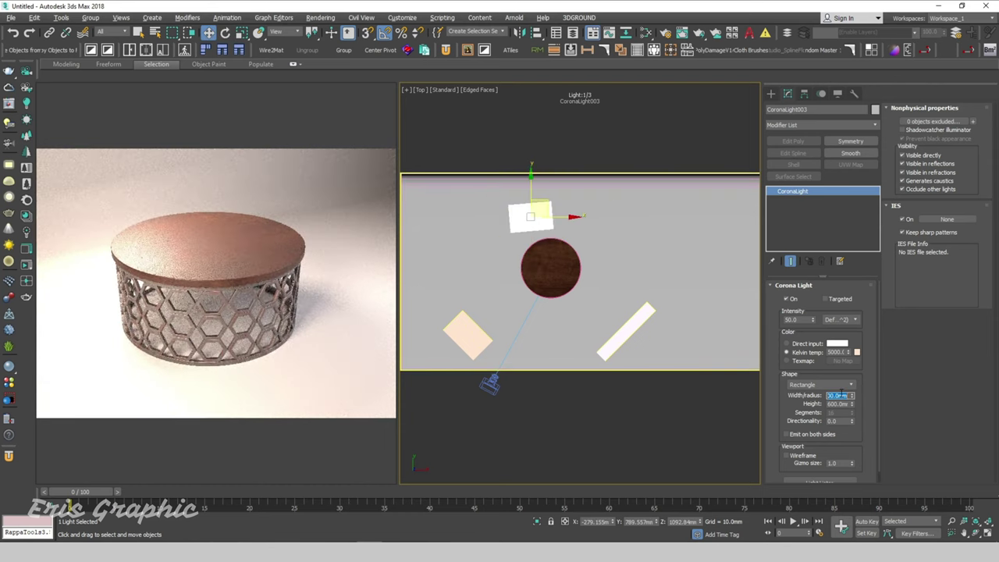
key("Tab")
type("25")
key("Tab")
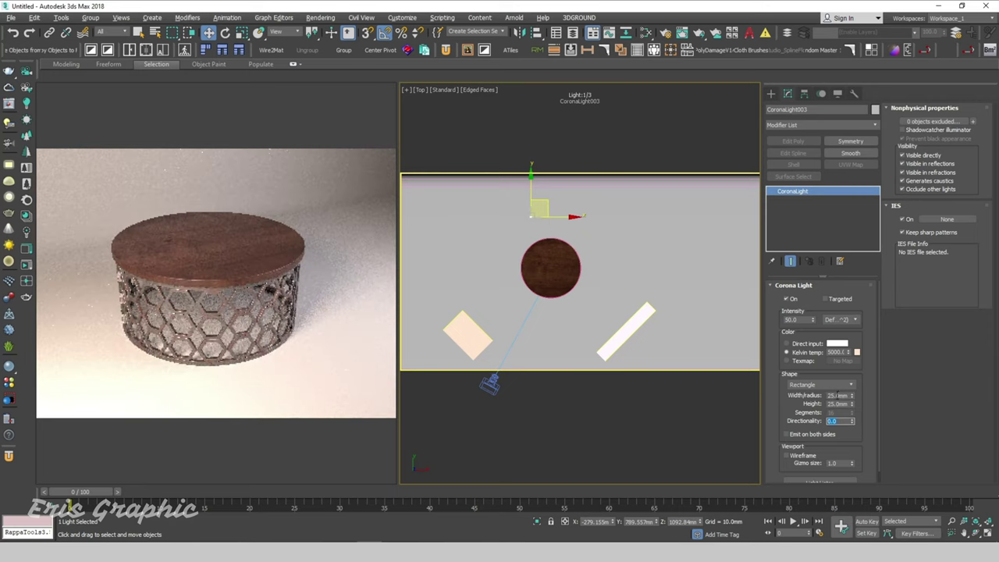
double_click(838, 395)
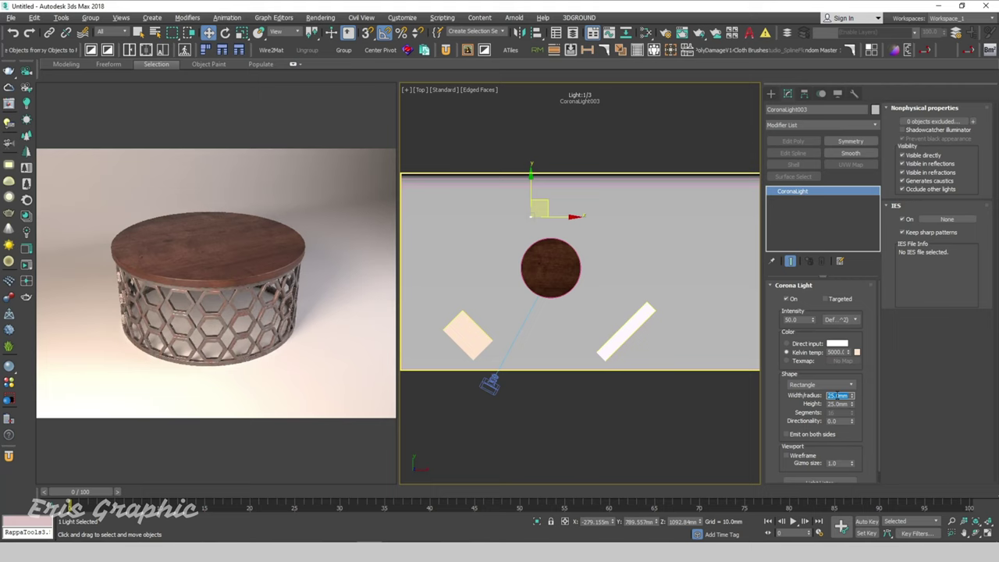
type("300")
key("Tab")
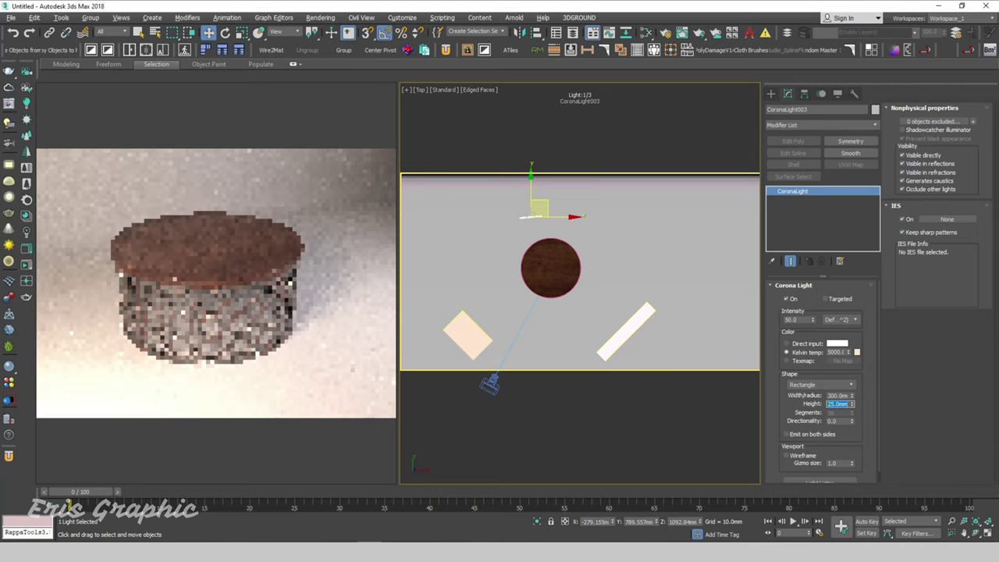
type("300")
key("Return")
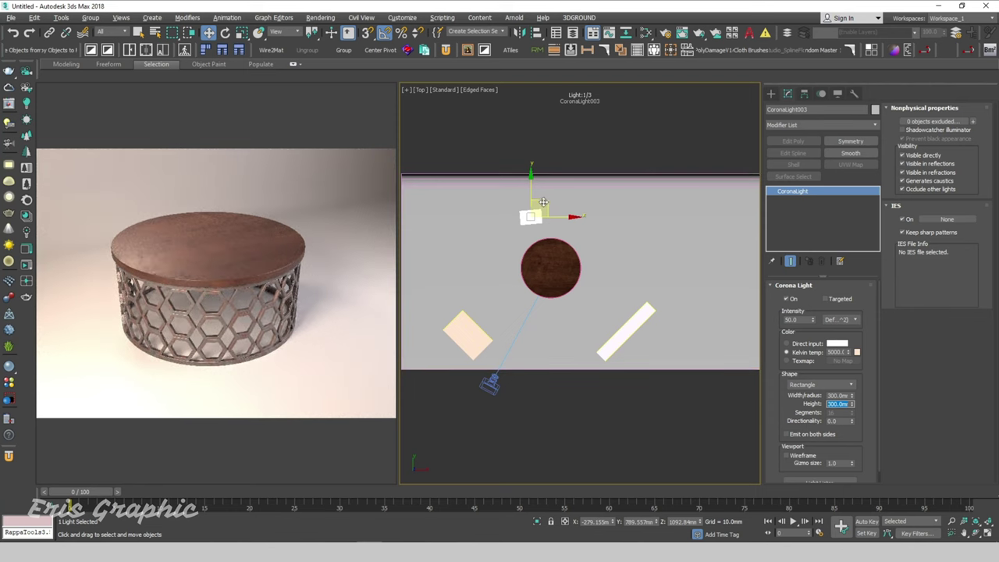
Nudge the small light up and right, checking it in Front and Top views.
mouse_move(542, 201)
left_mouse_down()
mouse_move(559, 179)
mouse_move(580, 215)
mouse_move(550, 188)
left_mouse_up()
key("e")
key("w")
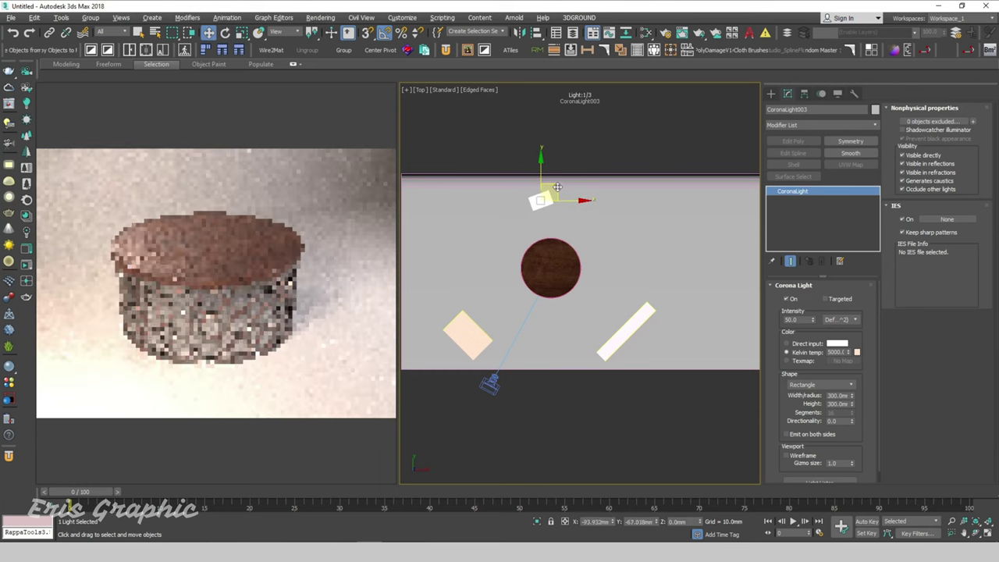
key("f")
key("t")
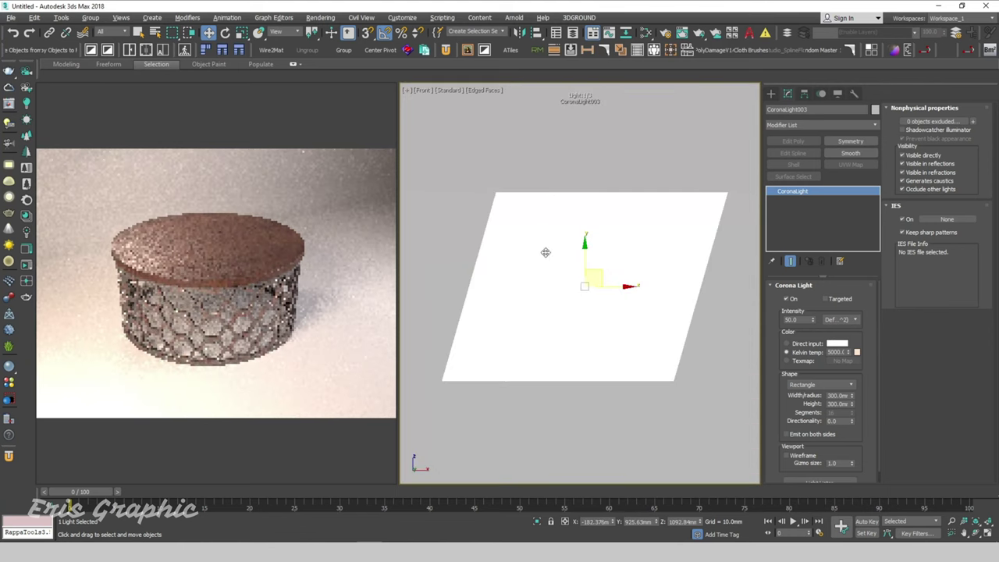
key("f")
key("t")
Zoom out in the Top viewport and deselect the small light.
key("z")
scroll(528, 251, "down", 5)
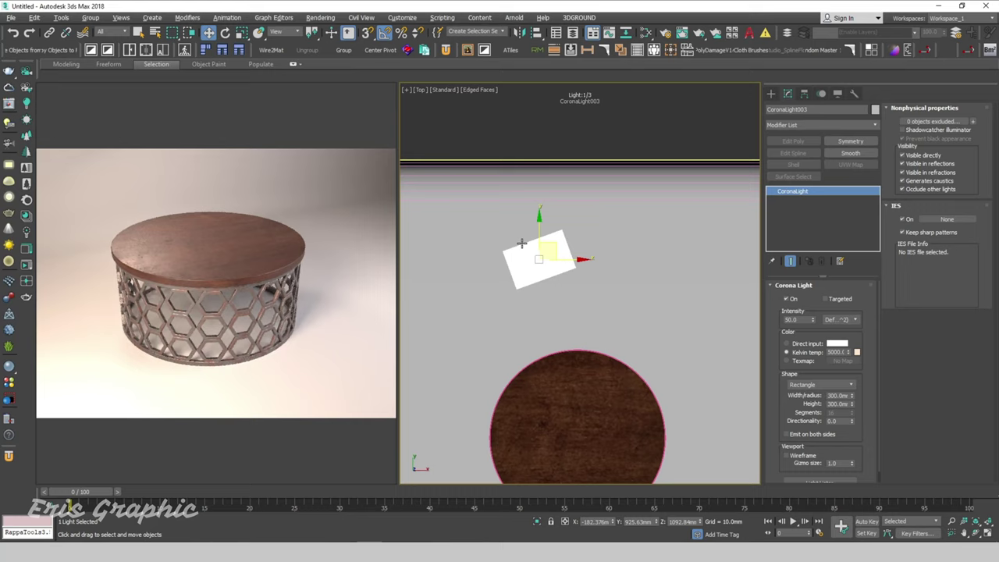
scroll(557, 319, "down", 2)
scroll(555, 323, "down", 1)
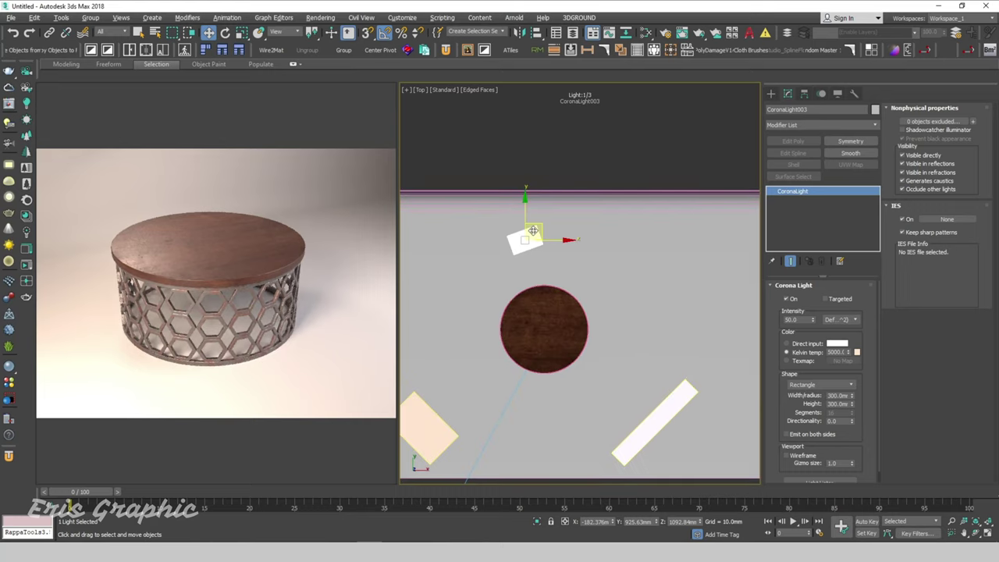
scroll(553, 331, "down", 1)
left_click(690, 462)
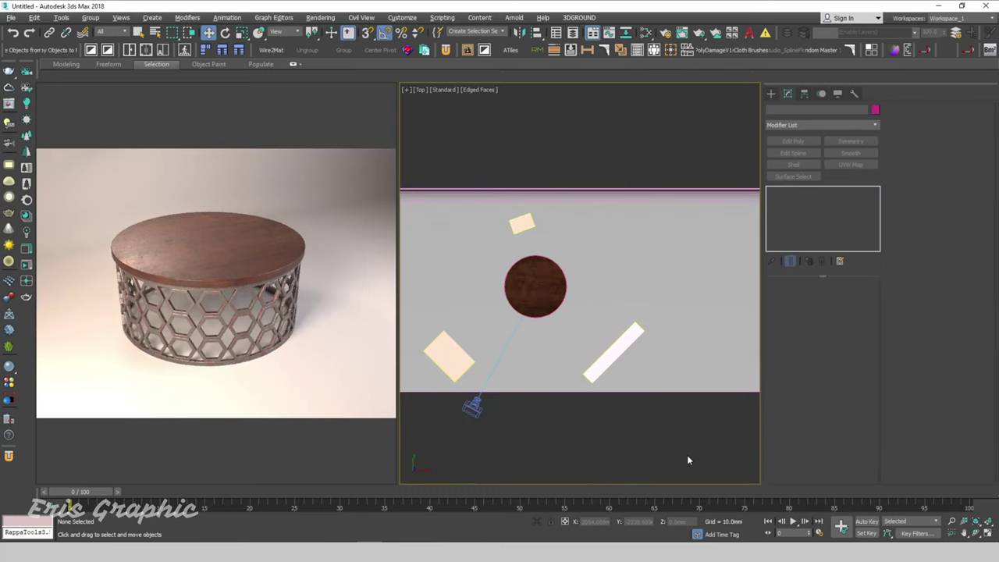
Select CoronaLight001 and set its intensity to 40.
left_click(443, 349)
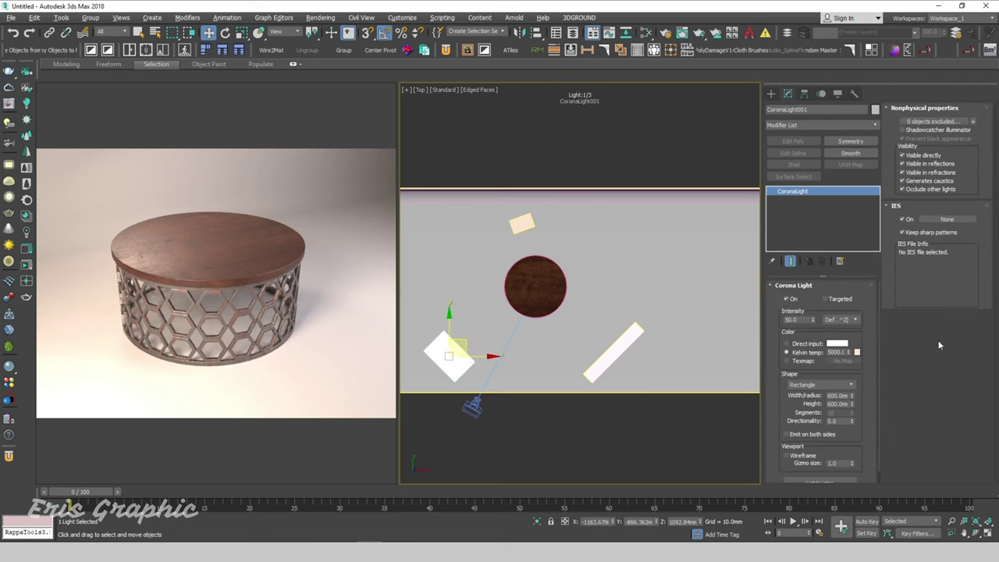
double_click(801, 319)
type("40")
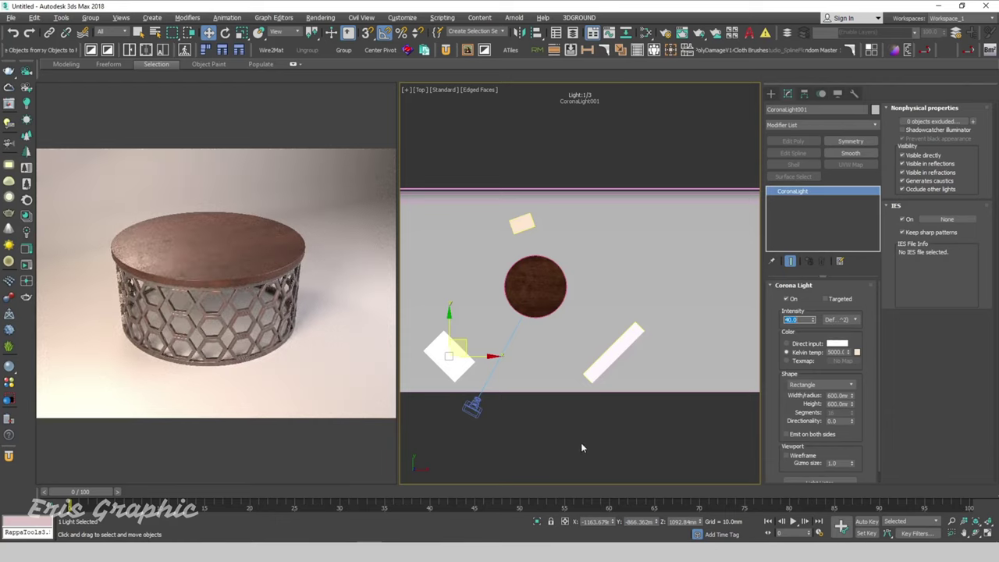
left_click(566, 416)
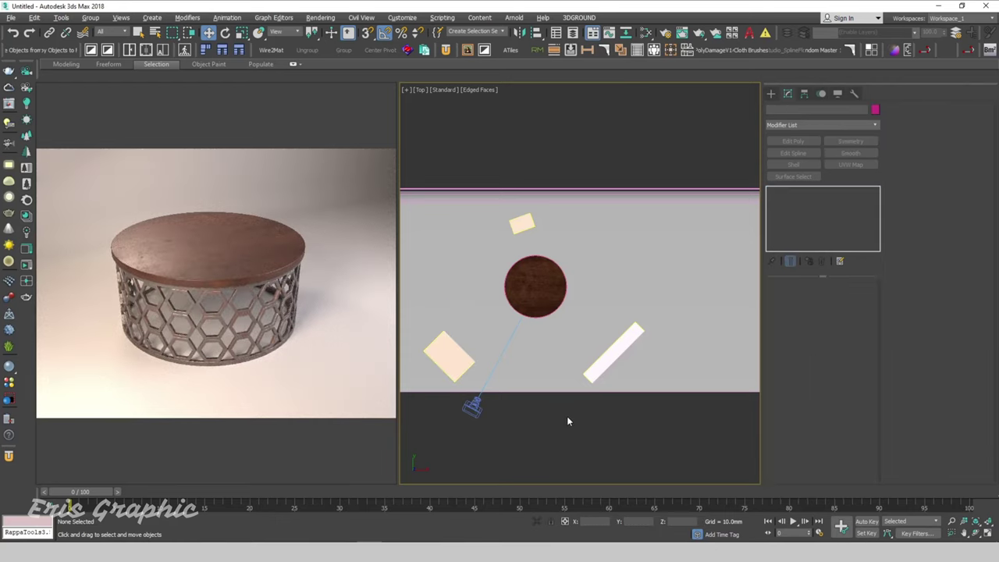
Raise CoronaLight001 to about 1217 mm and turn it a further -50° toward the table.
key("f")
left_click(485, 263)
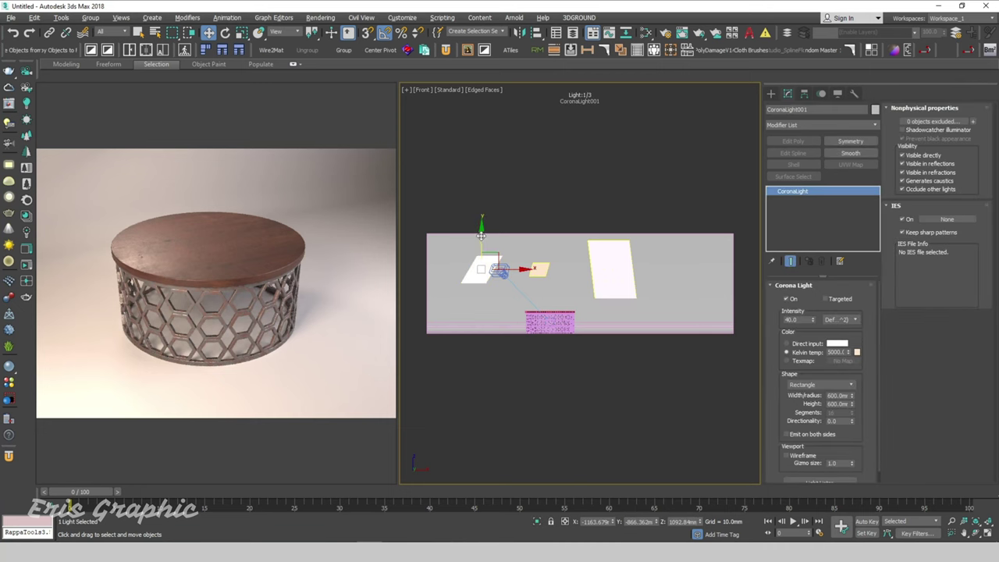
left_click_drag(482, 236, 483, 227)
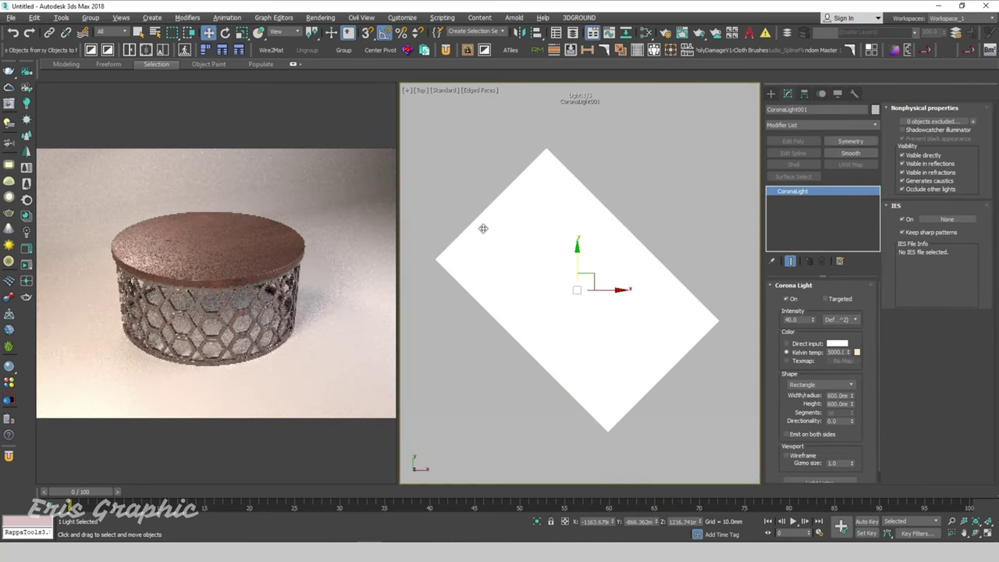
key("t")
key("e")
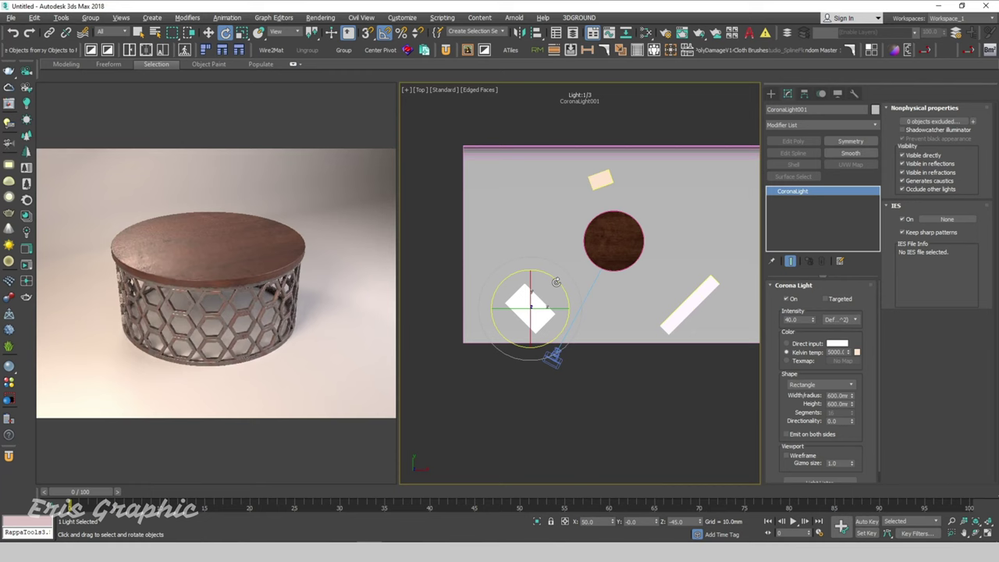
left_click_drag(555, 282, 559, 282)
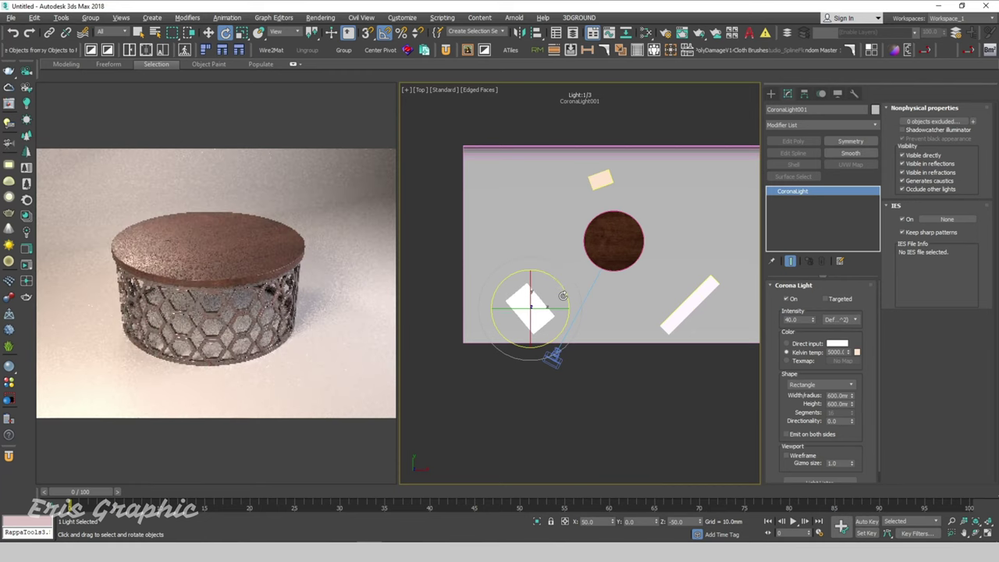
key("w")
left_click_drag(543, 291, 534, 296)
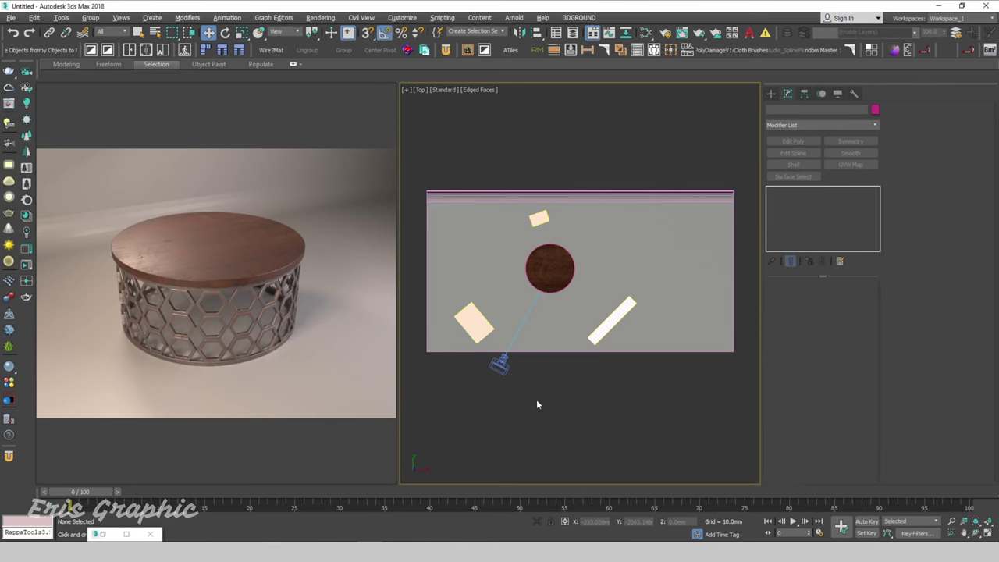
Bring an Aluminium Black Anodized preset from the Corona Material Library's Metals into the Slate editor.
key("m")
scroll(614, 181, "down", 1)
middle_click_drag(614, 181, 600, 359)
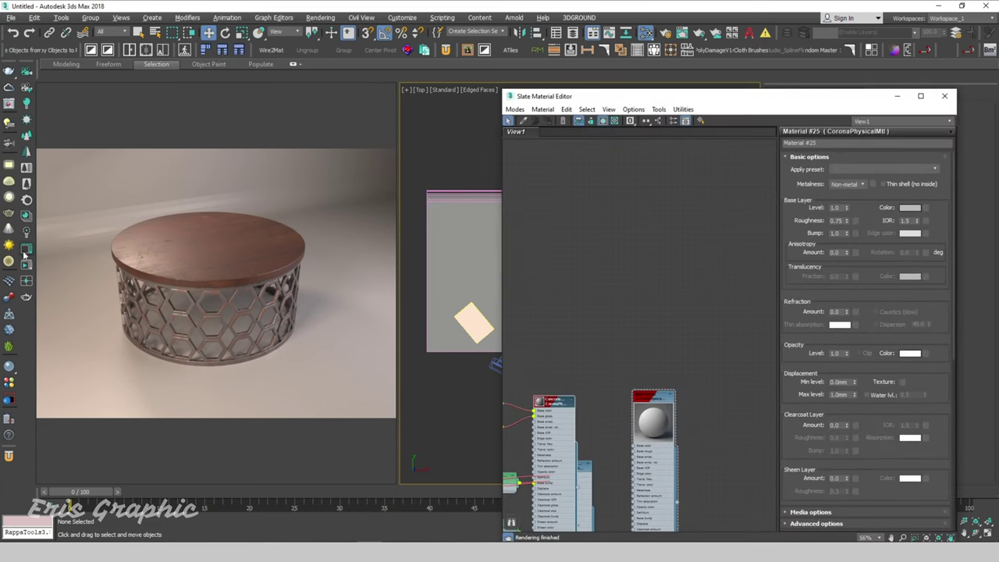
left_click(23, 227)
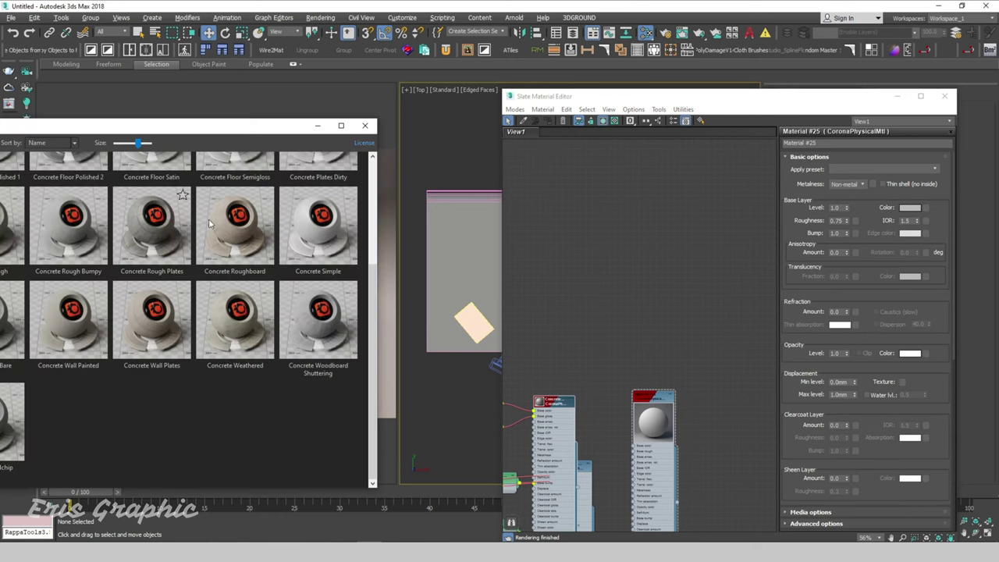
left_click_drag(193, 130, 319, 130)
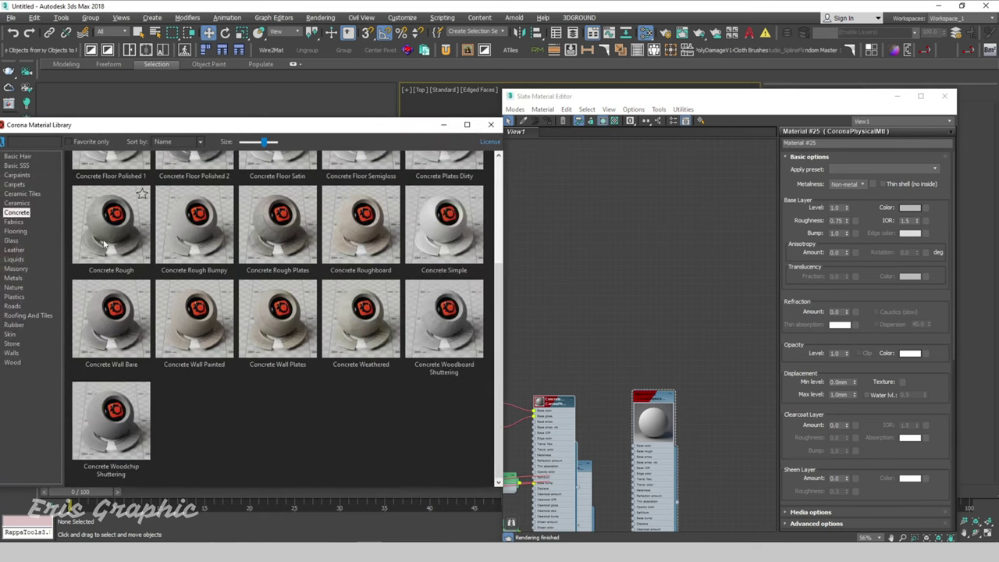
left_click(14, 277)
scroll(475, 227, "up", 1)
scroll(475, 234, "up", 1)
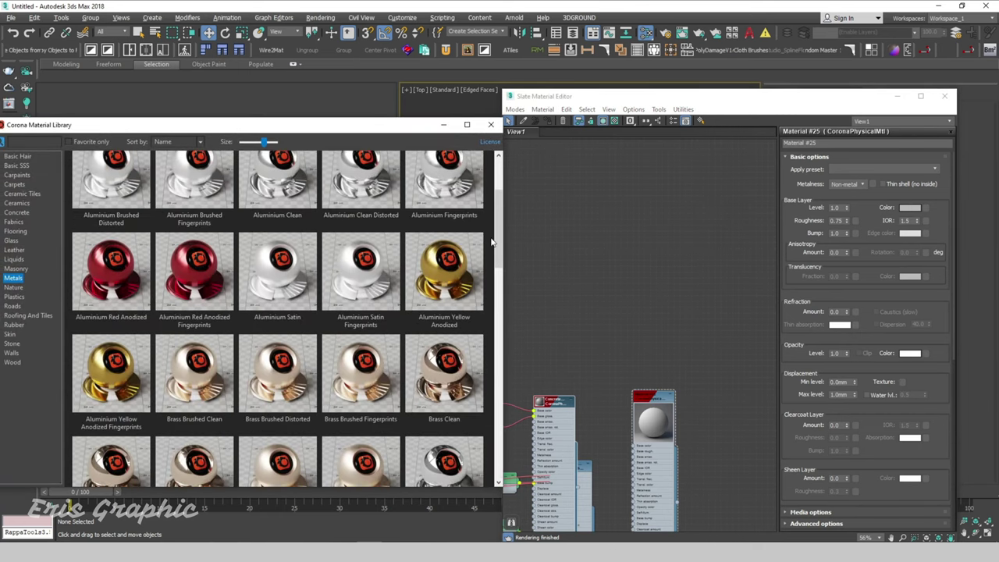
scroll(488, 234, "up", 2)
left_click(527, 187)
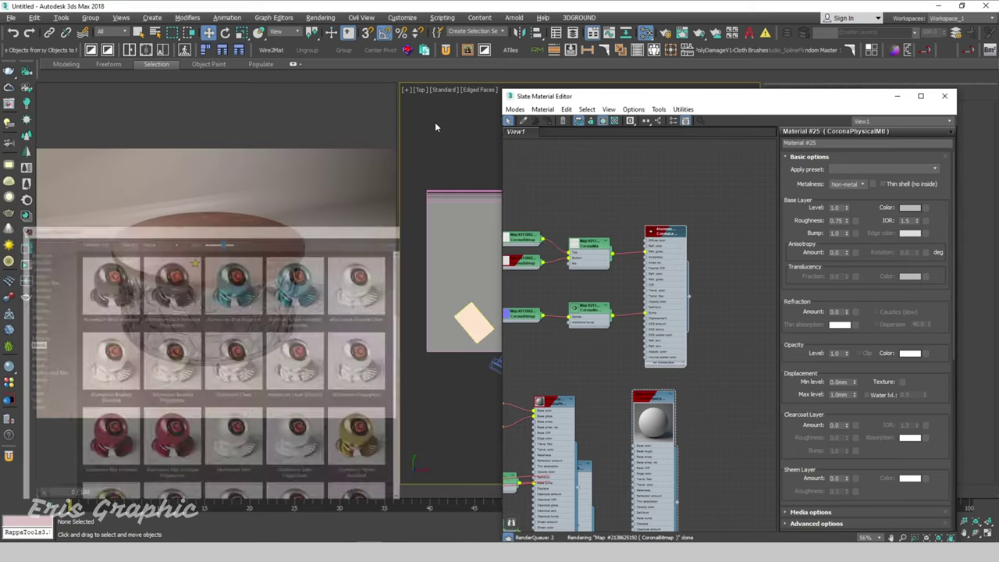
left_click(443, 124)
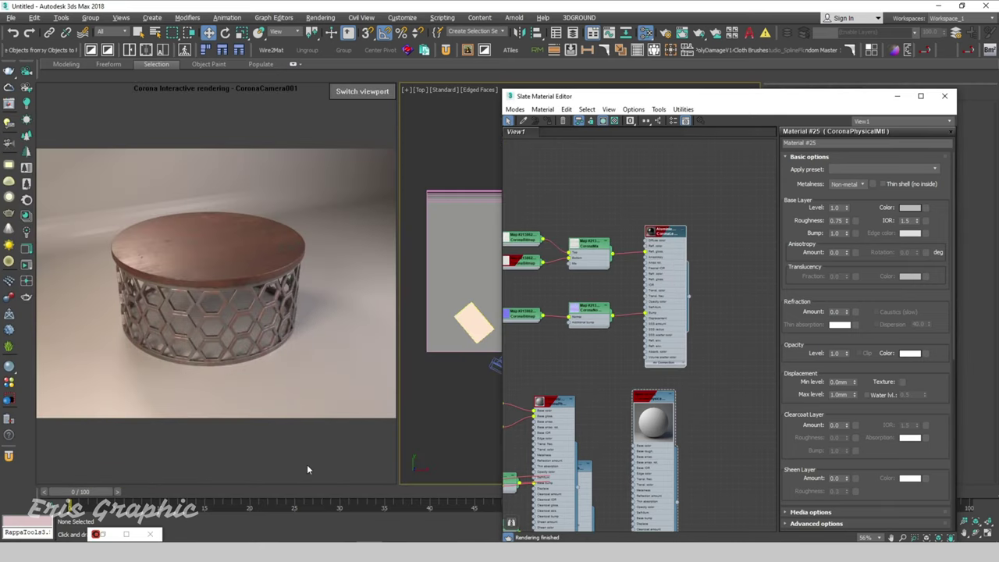
Select the hexagon base tube Tube061 and assign the dark aluminium material to it.
middle_click_drag(457, 428, 470, 362, "alt")
key("alt+w")
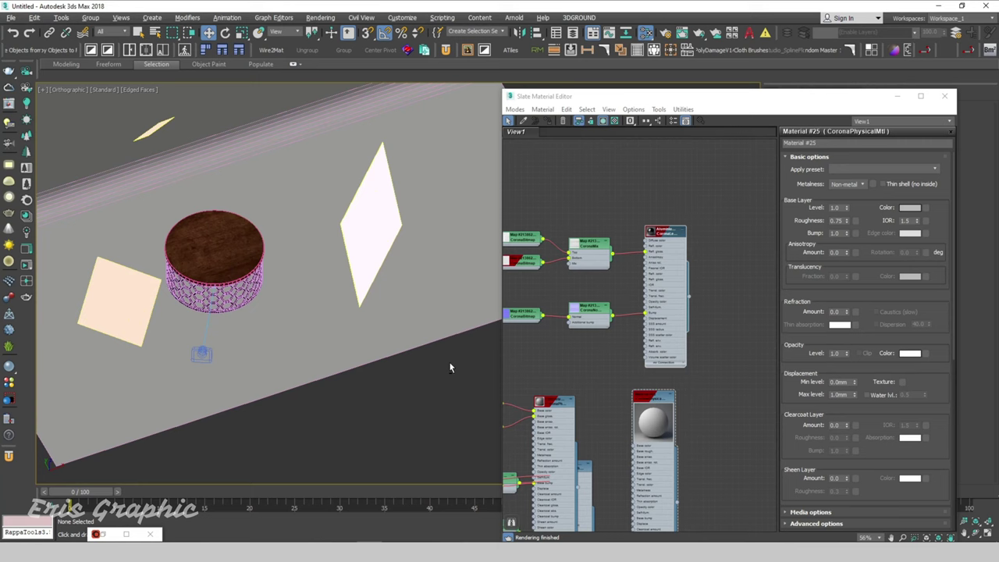
scroll(241, 277, "up", 3)
scroll(241, 276, "up", 2)
key("q")
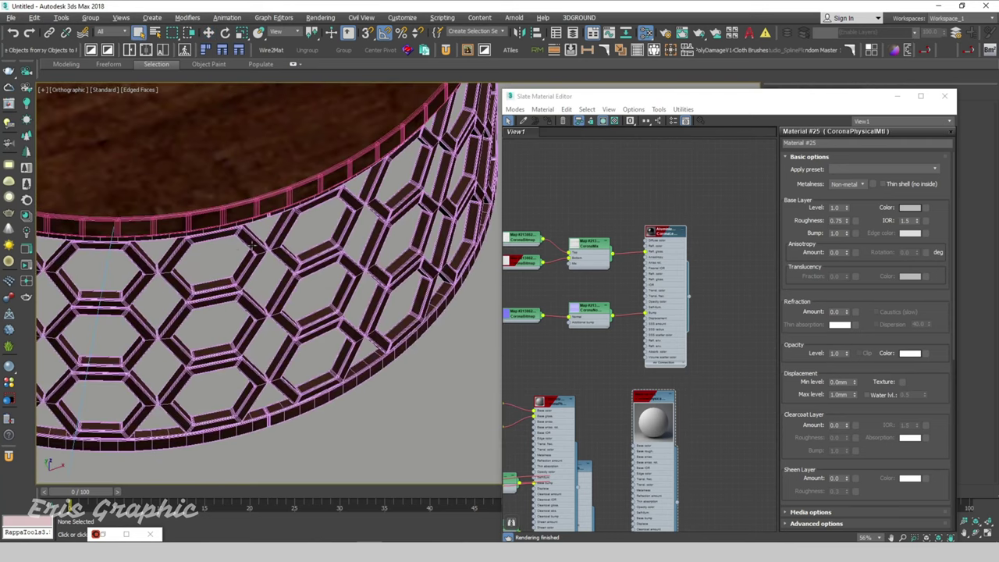
left_click(252, 244)
left_click_drag(669, 238, 704, 196)
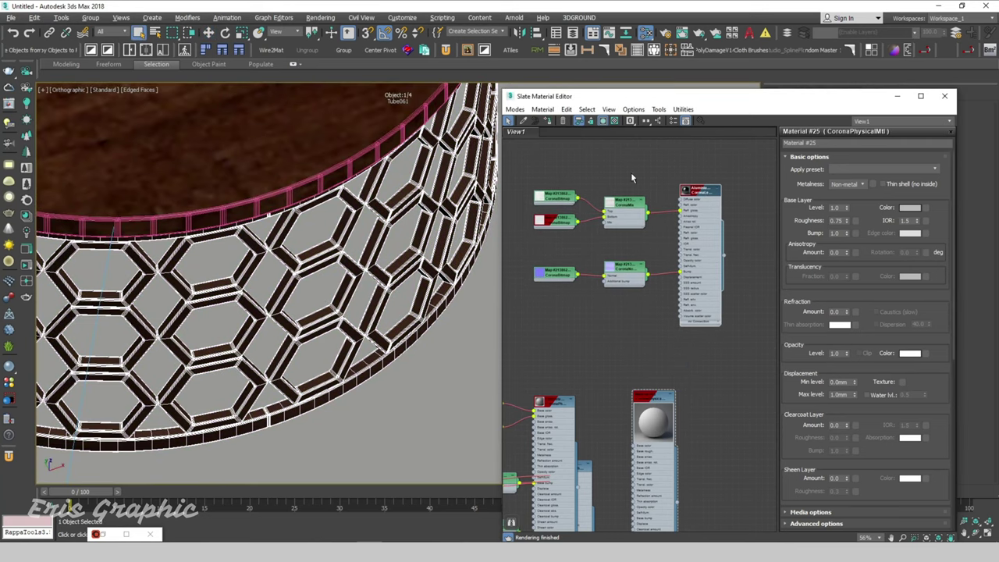
left_click(549, 124)
left_click(895, 96)
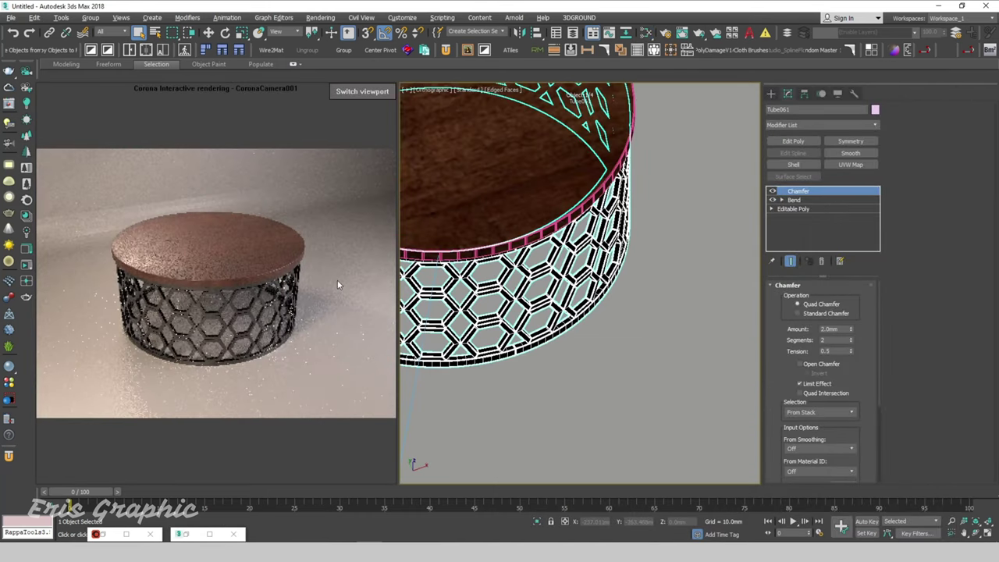
Select the tabletop, maximize the CoronaCamera001 view, and render it in the Corona frame buffer.
left_click(250, 258)
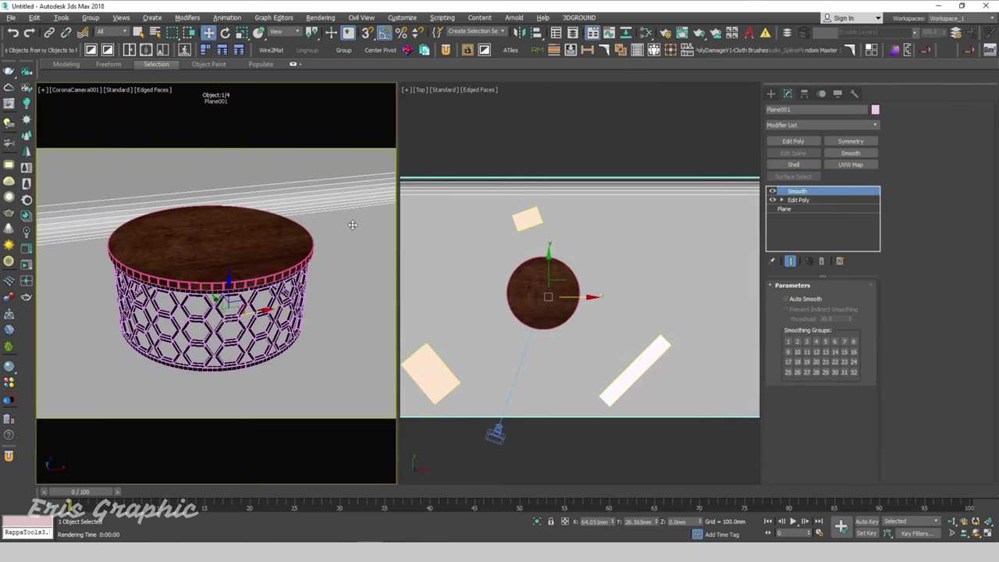
key("alt+w")
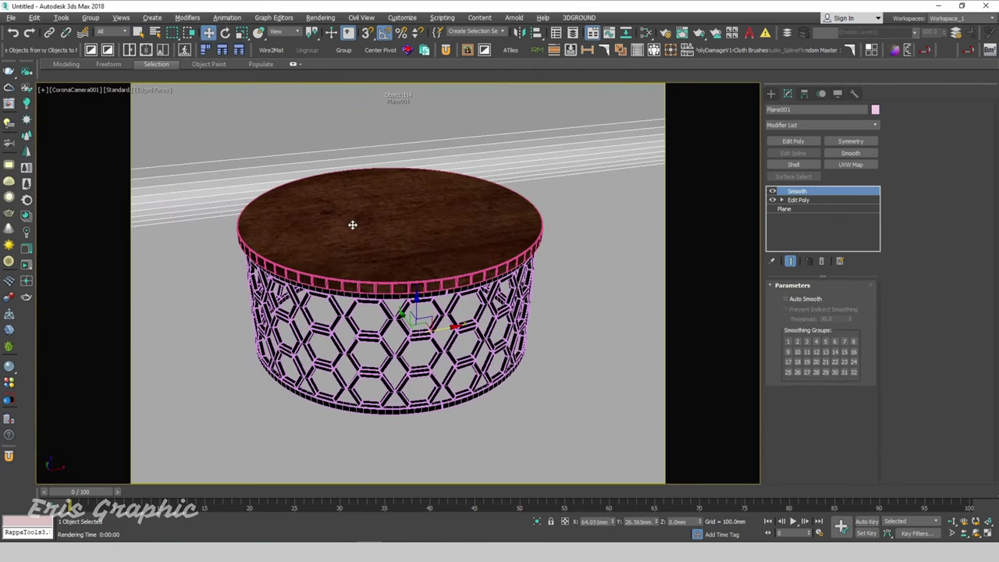
key("shift+q")
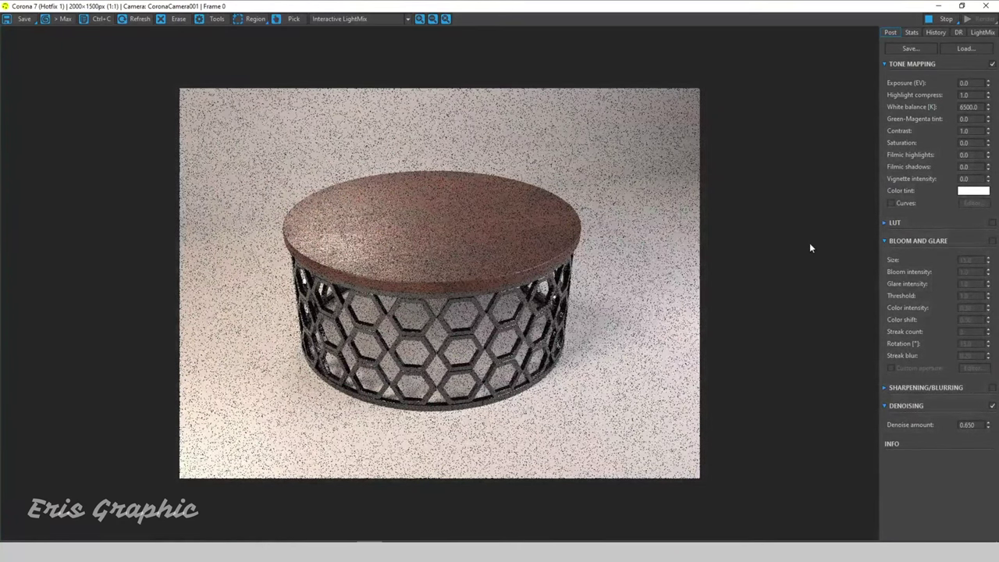
scroll(809, 243, "up", 1)
scroll(810, 243, "down", 1)
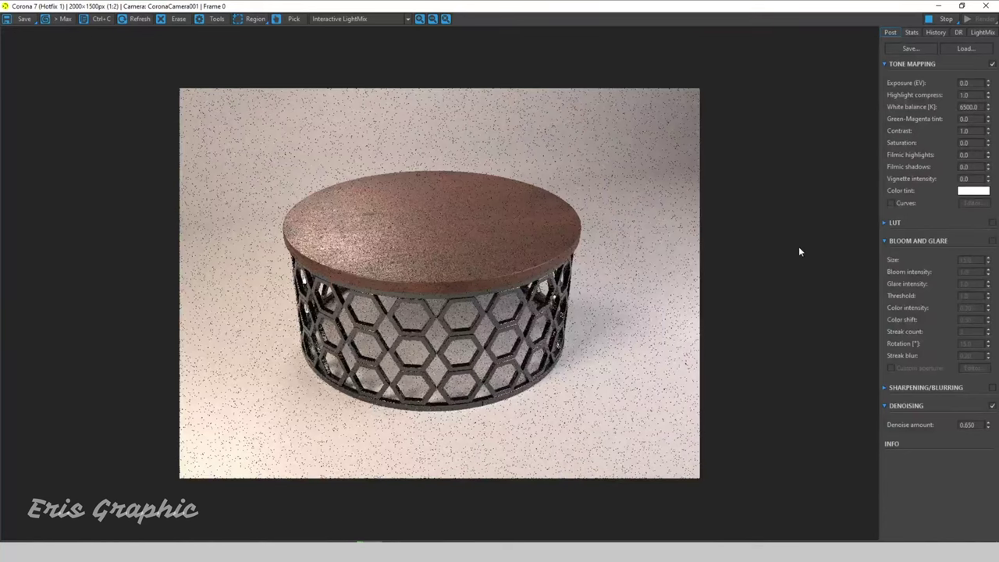